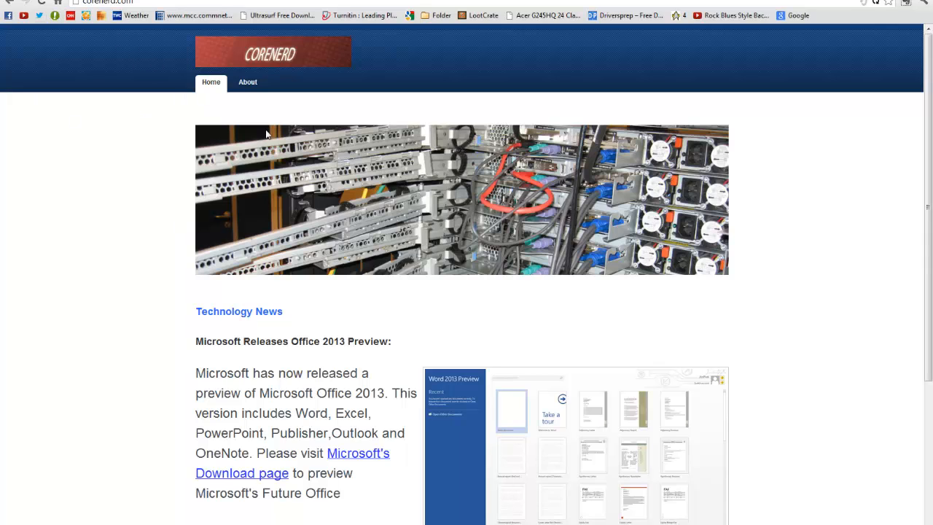
Scroll through the CORENERD page, then minimize Chrome with Win+D to reveal the desktop
scroll(350, 221, down, 3)
scroll(303, 233, up, 3)
scroll(234, 282, down, 2)
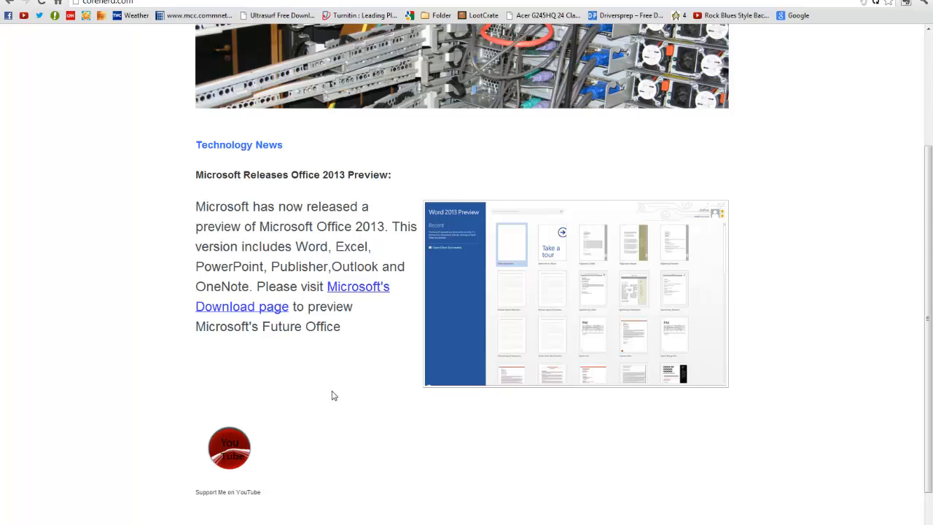
scroll(300, 398, up, 3)
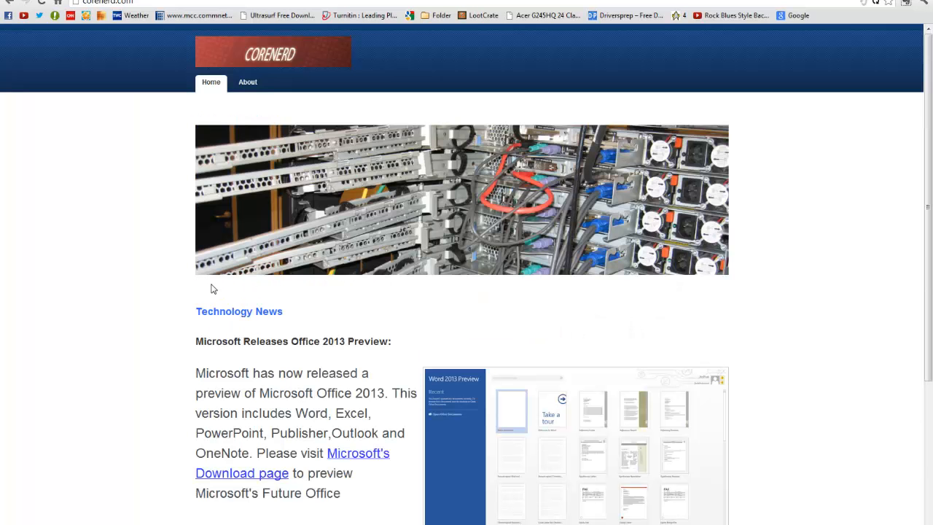
scroll(33, 264, down, 1)
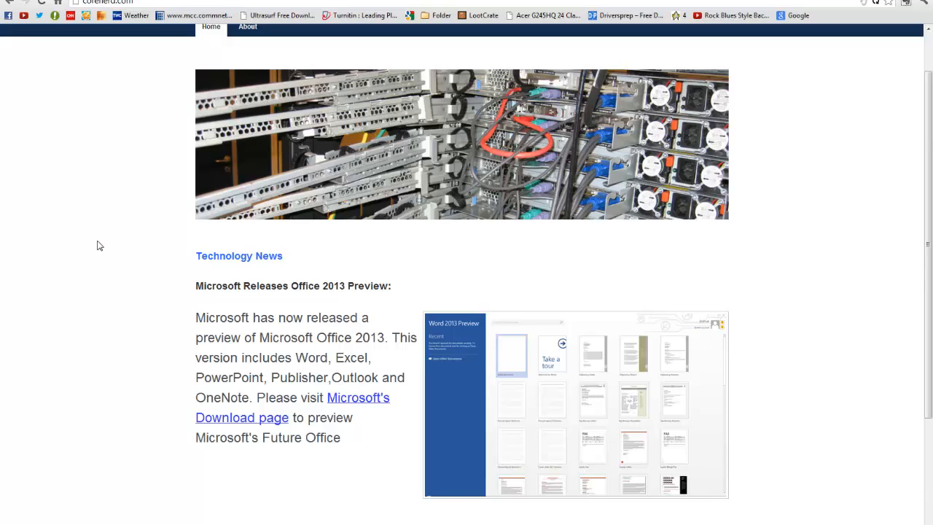
scroll(99, 243, down, 2)
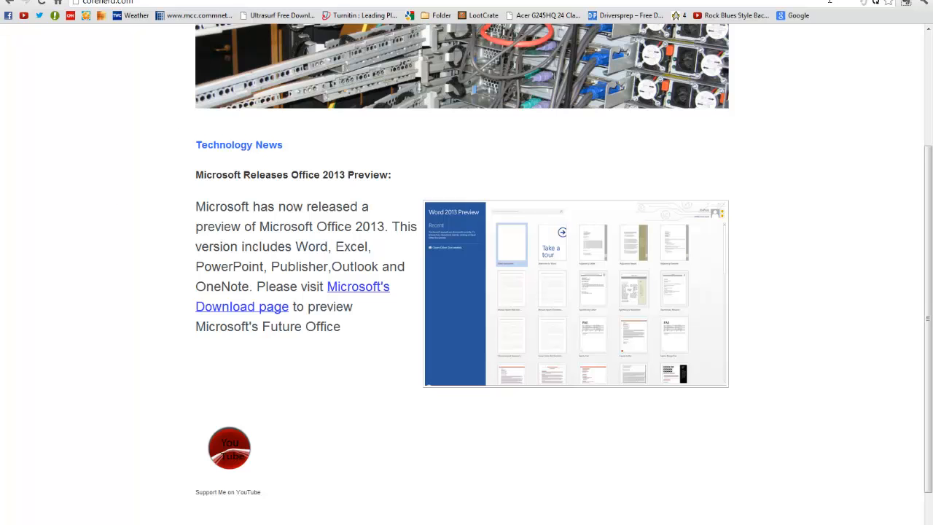
key(super+d)
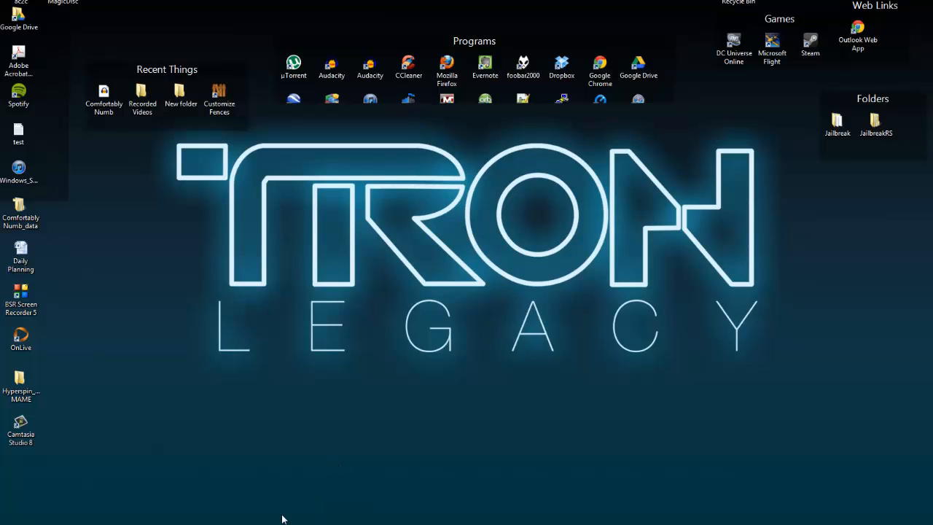
Restore OneNote from its taskbar preview
mouse_move(304, 514)
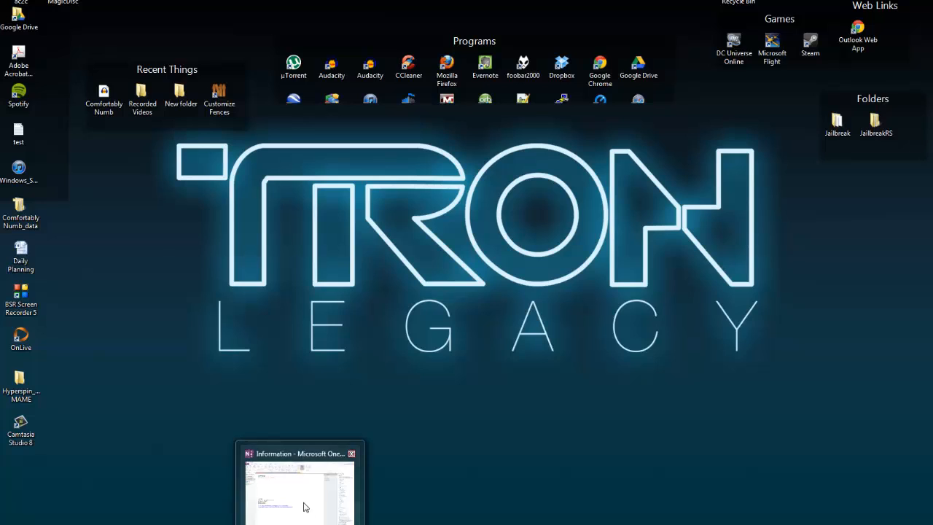
click(284, 457)
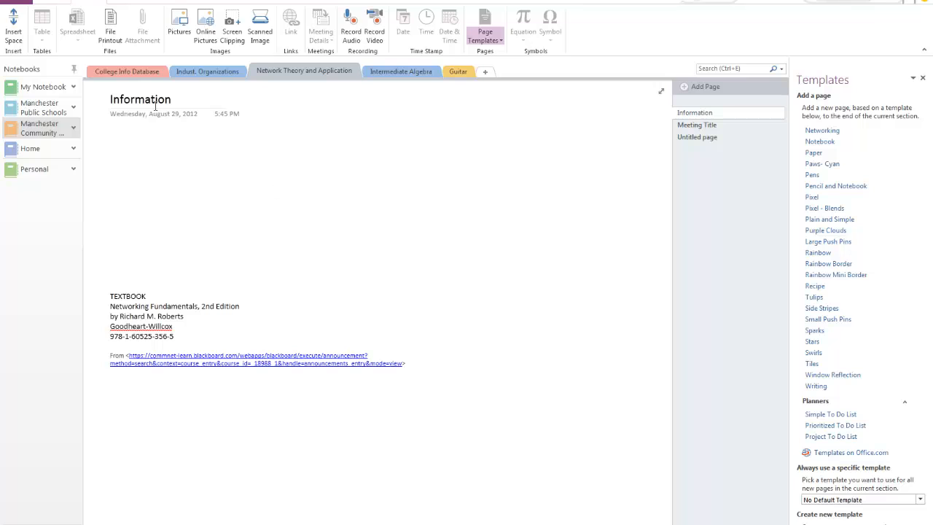
In College Info Database, delete the logo and spreadsheet clippings and the article picture with its source link
click(125, 70)
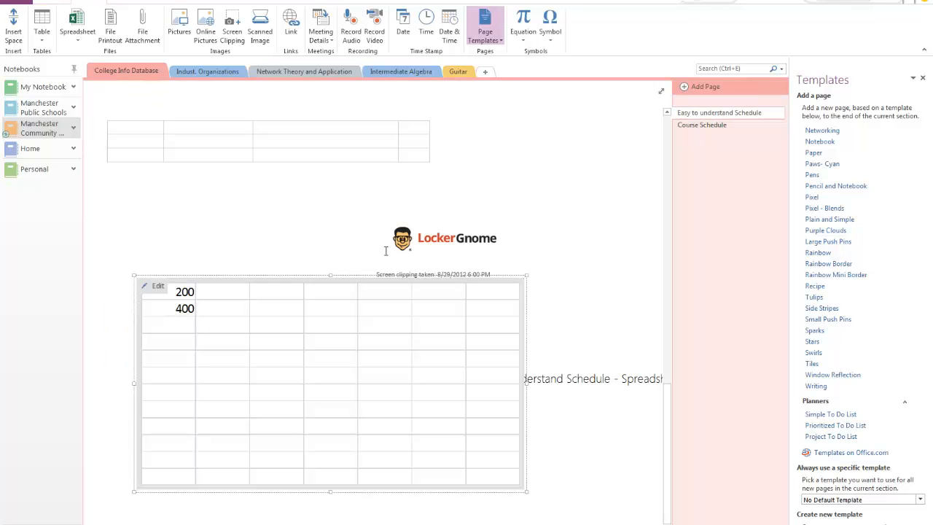
drag(316, 208, 554, 452)
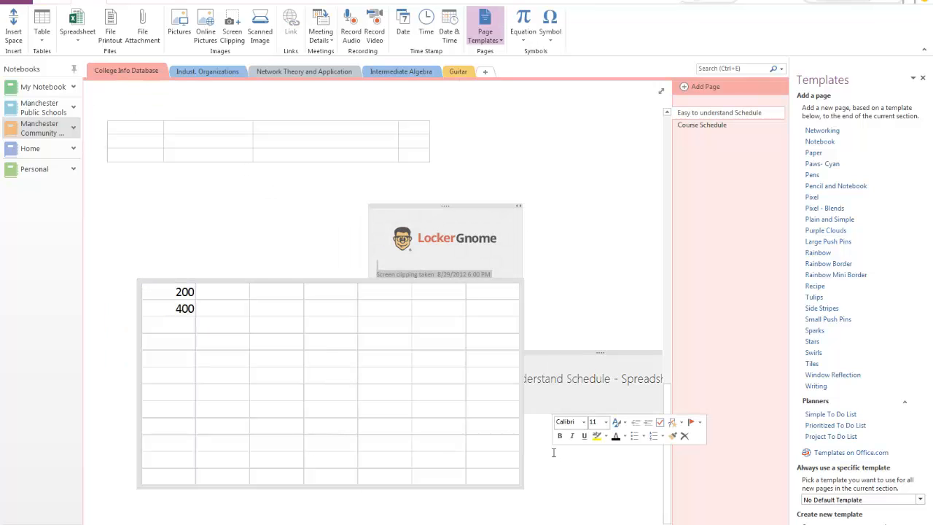
key(Delete)
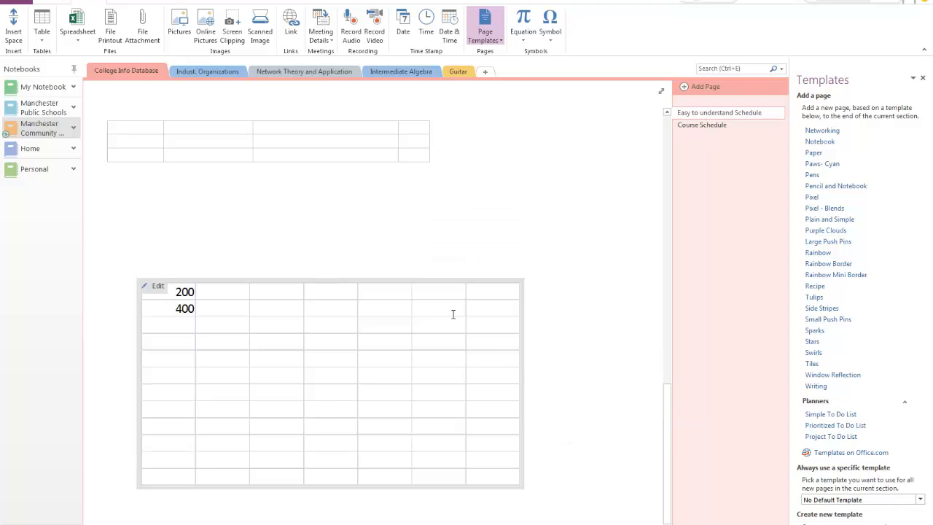
click(458, 280)
key(Delete)
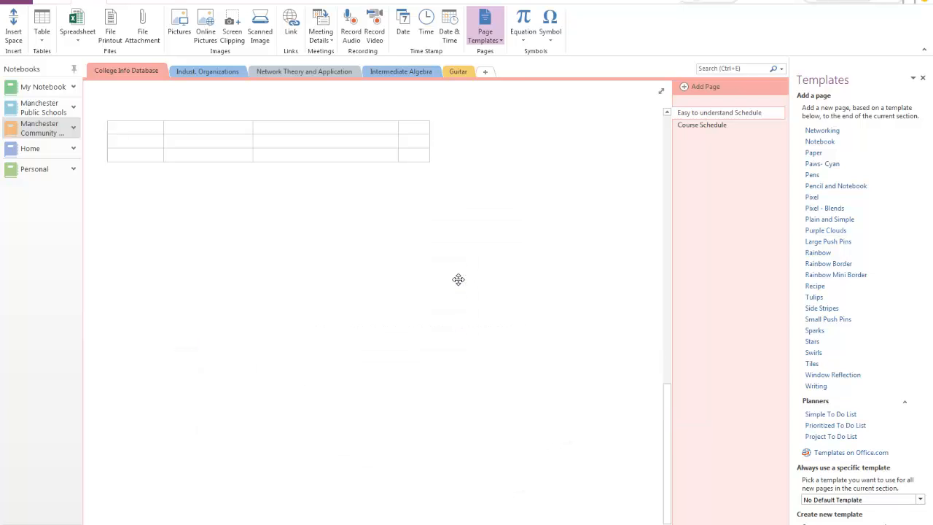
scroll(458, 280, up, 3)
drag(464, 396, 109, 84)
key(Delete)
Remove the blank line above the leftover empty table and select the table
scroll(153, 146, up, 1)
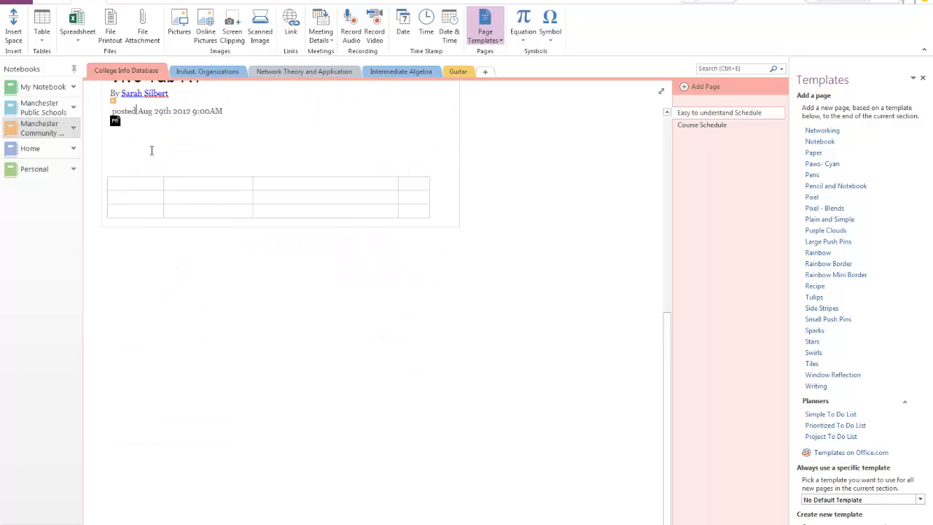
click(156, 181)
click(156, 183)
click(376, 257)
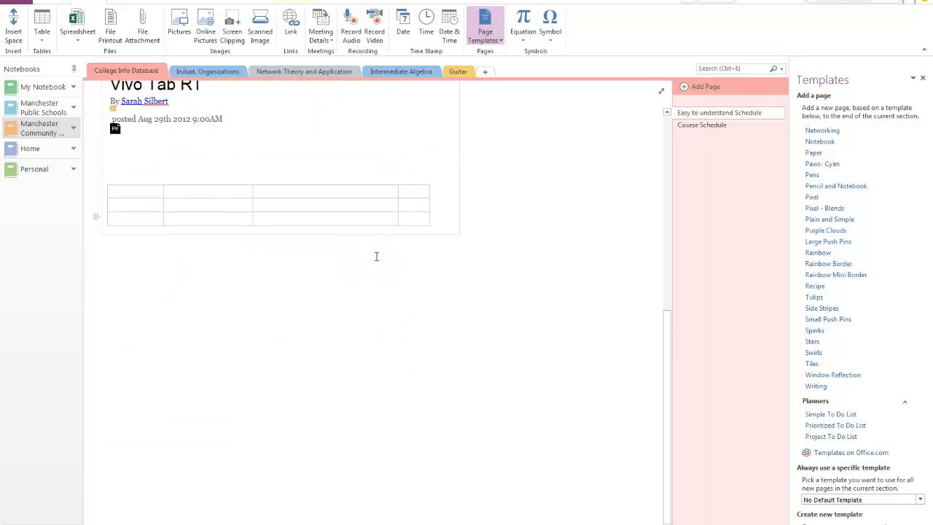
drag(417, 256, 114, 187)
click(146, 165)
key(Delete)
drag(477, 269, 207, 176)
Delete the ASUS Vivo Tab article note
scroll(399, 173, up, 3)
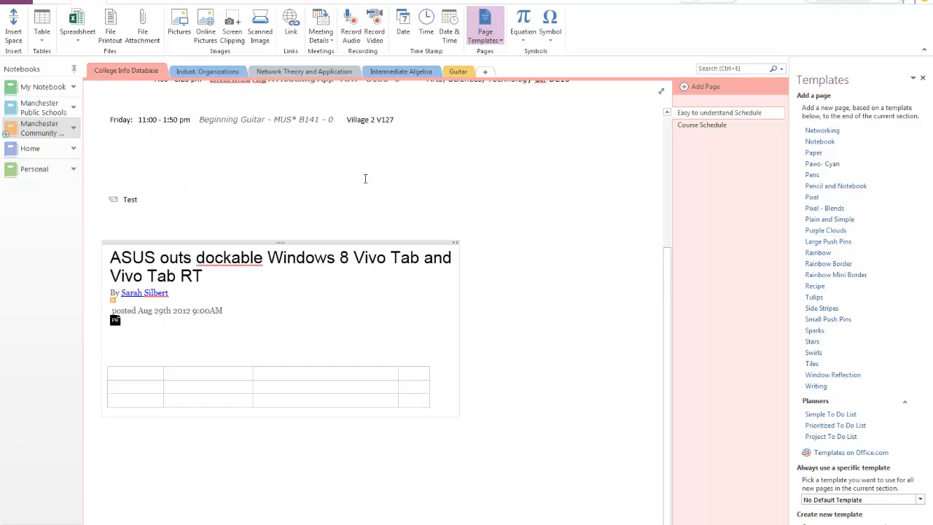
click(328, 247)
key(Delete)
scroll(286, 196, up, 3)
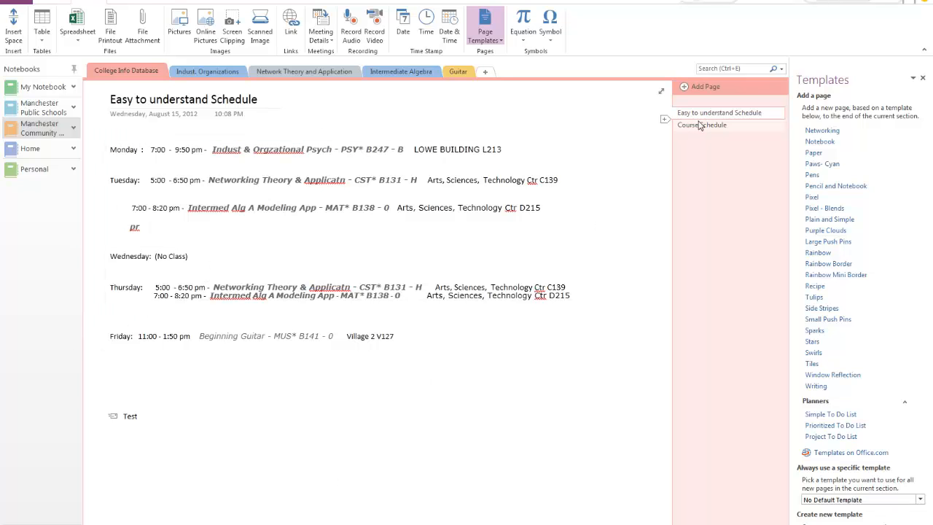
Look over the Course Schedule page, then return to the Easy to understand Schedule page
key(ctrl+Page_Down)
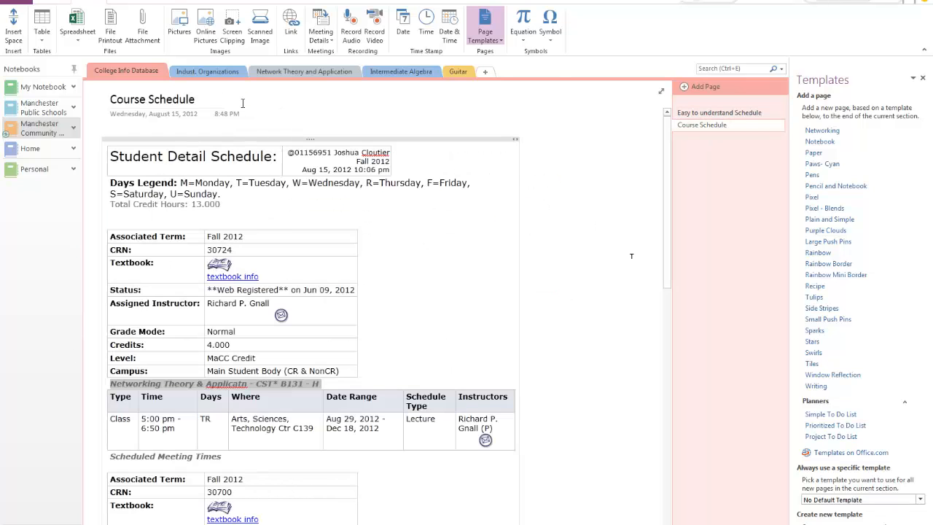
scroll(280, 276, down, 10)
scroll(281, 276, up, 10)
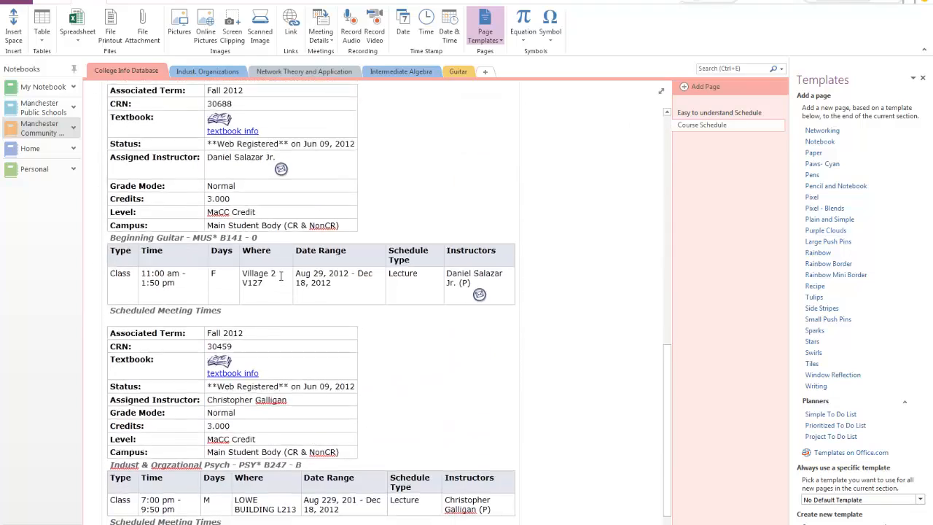
click(714, 113)
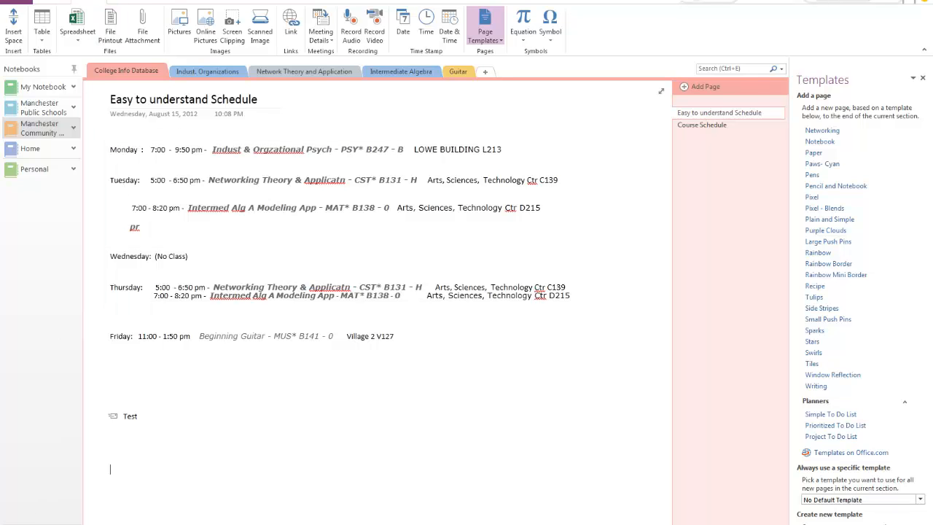
Browse My Notebook's Quick Notes introduction page, then go back to the Manchester Community notebook
click(43, 87)
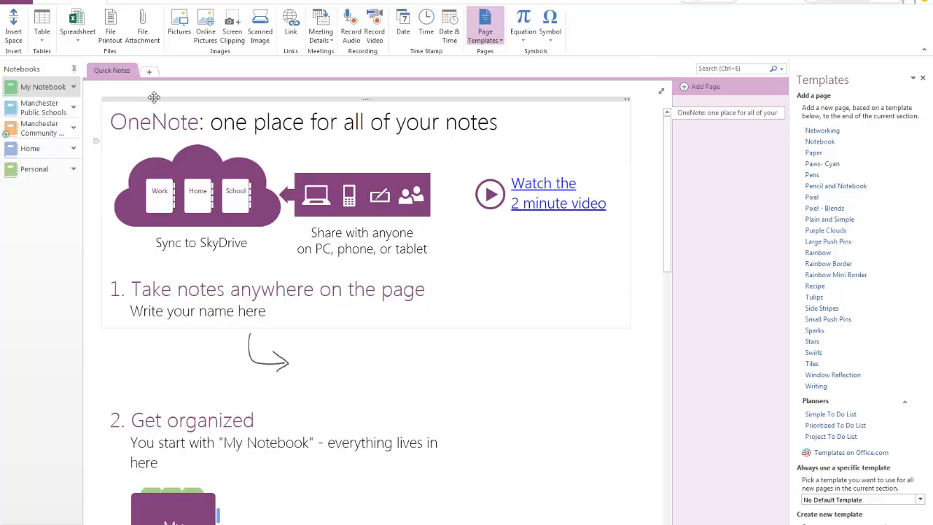
scroll(292, 236, down, 10)
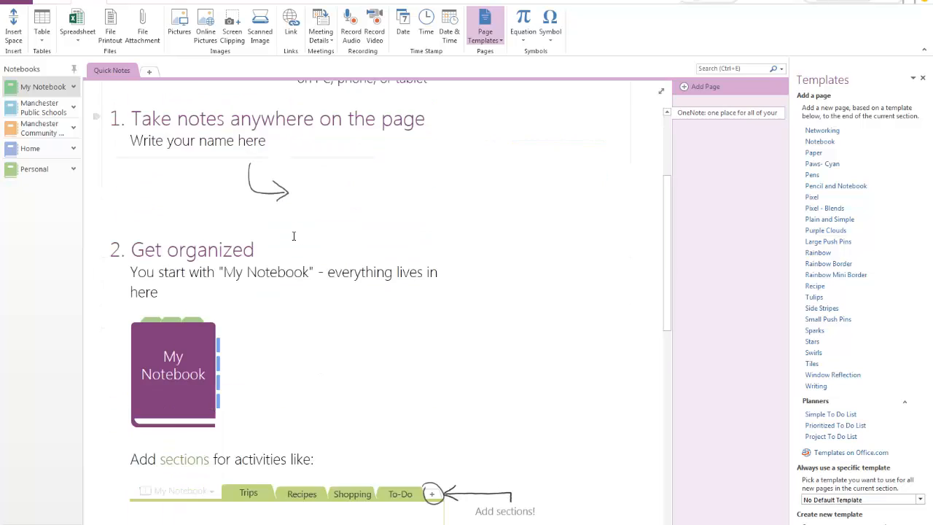
scroll(293, 234, down, 8)
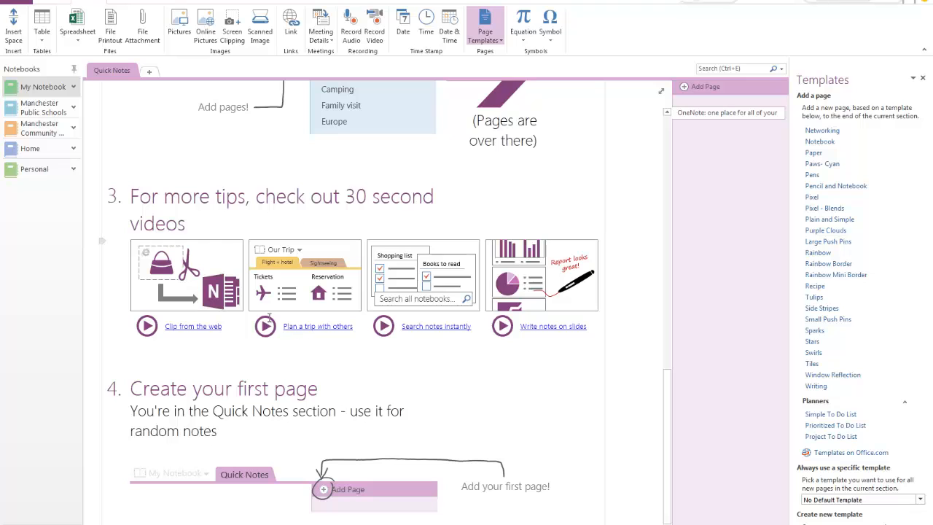
scroll(291, 361, up, 10)
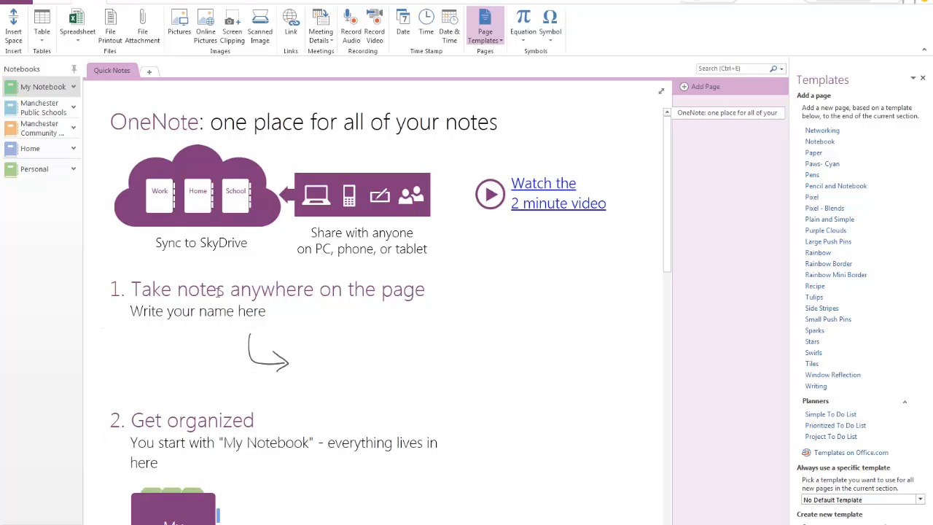
click(51, 135)
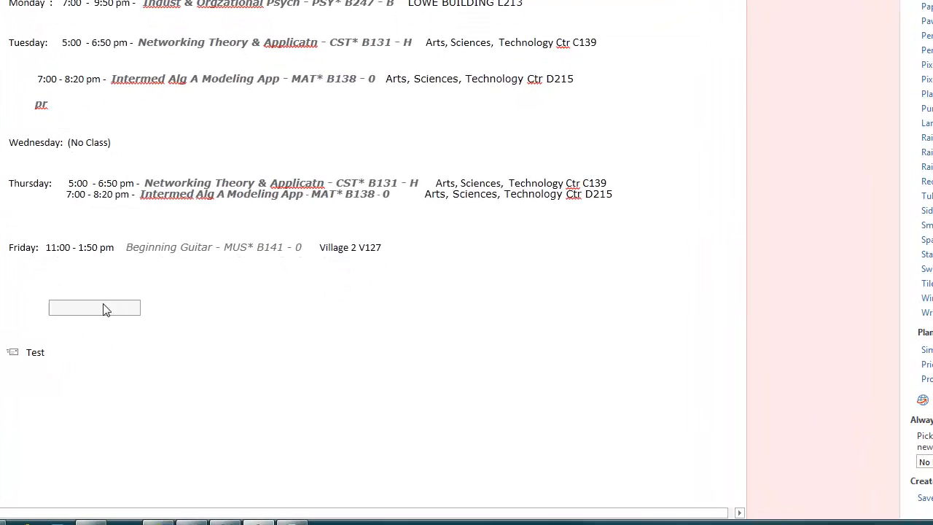
Add a note reading 'Typing is easy' below the Friday class line, above the Test note
drag(48, 294, 831, 432)
click(147, 315)
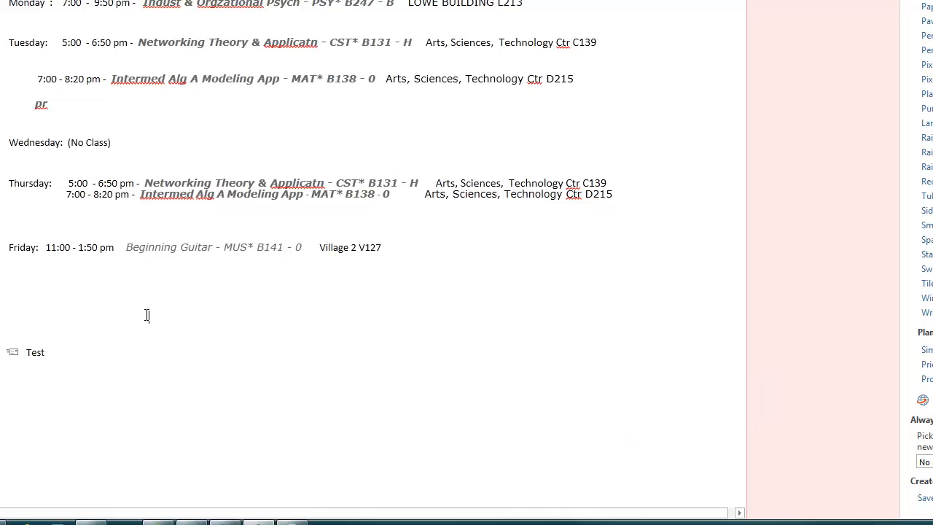
click(41, 309)
text(T)
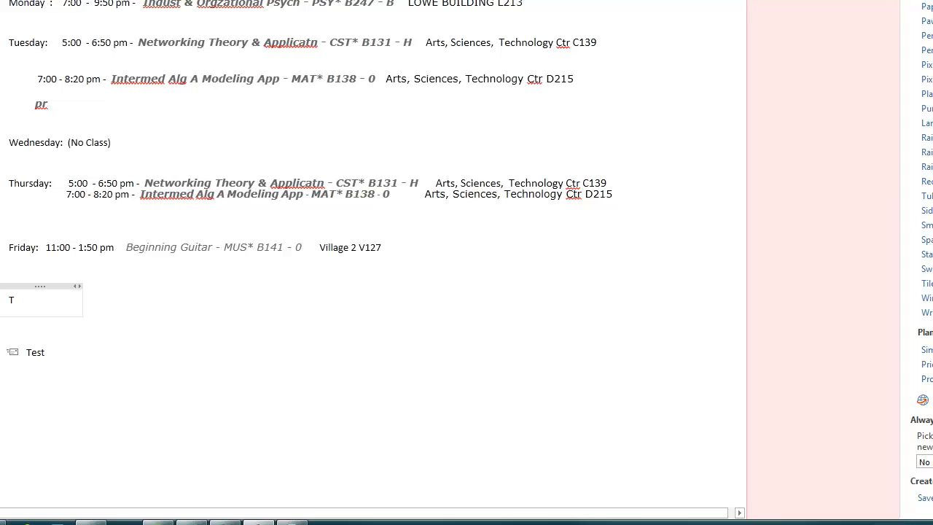
text(yping is easy)
key(Return)
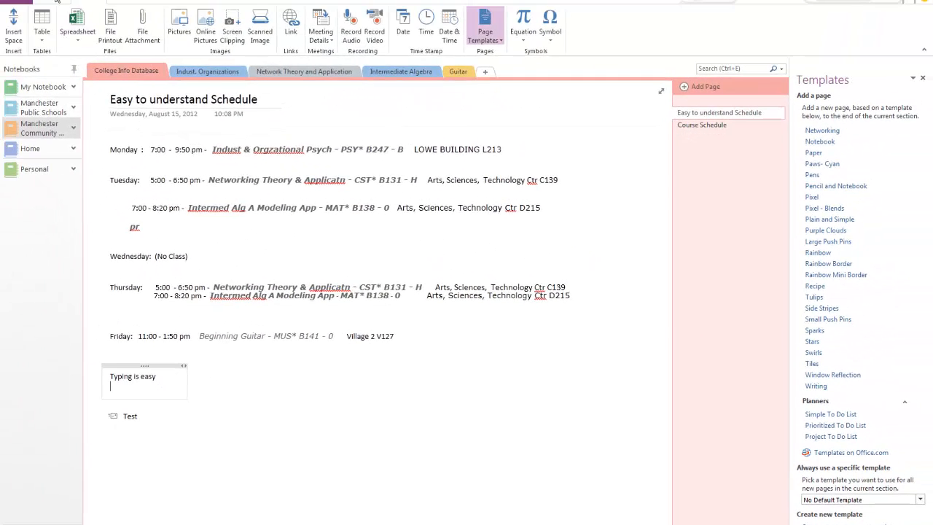
Change the 'Typing is easy' text to the Bell Gothic Std Black font
click(57, 1)
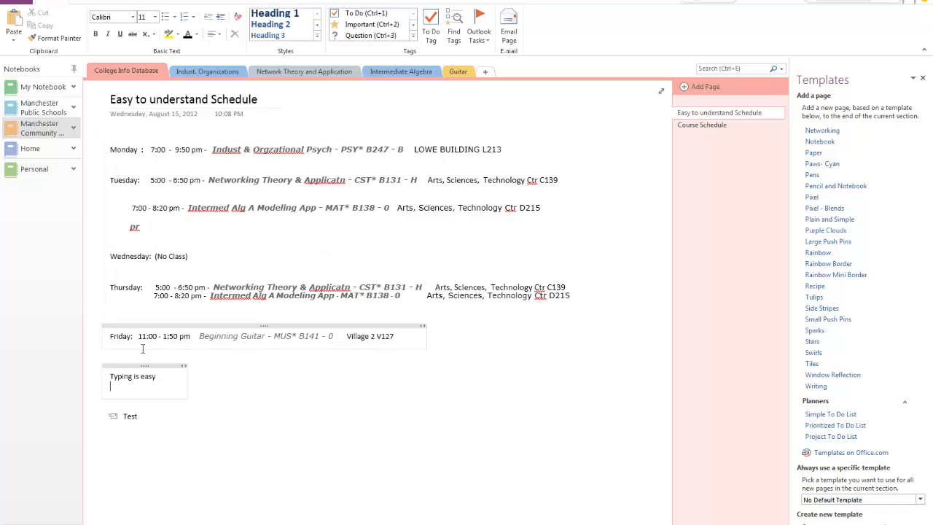
drag(171, 377, 110, 377)
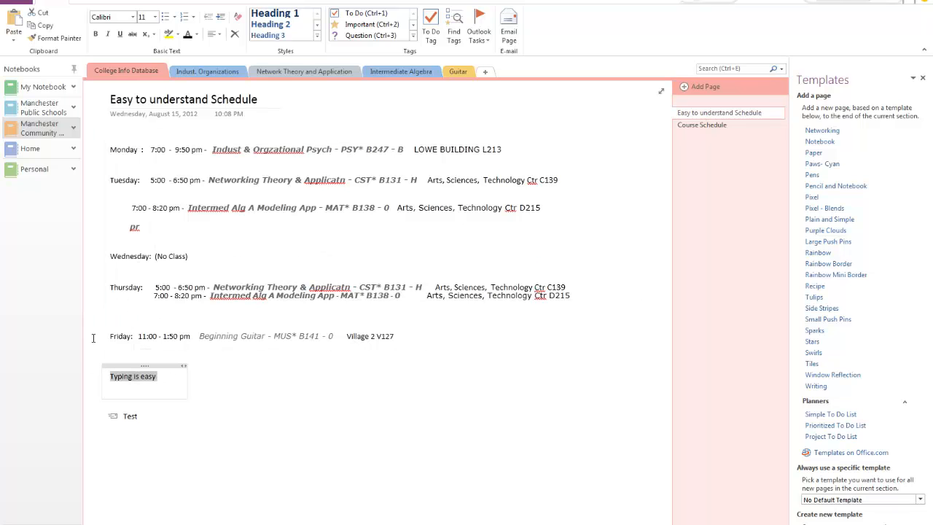
click(132, 17)
scroll(134, 277, down, 2)
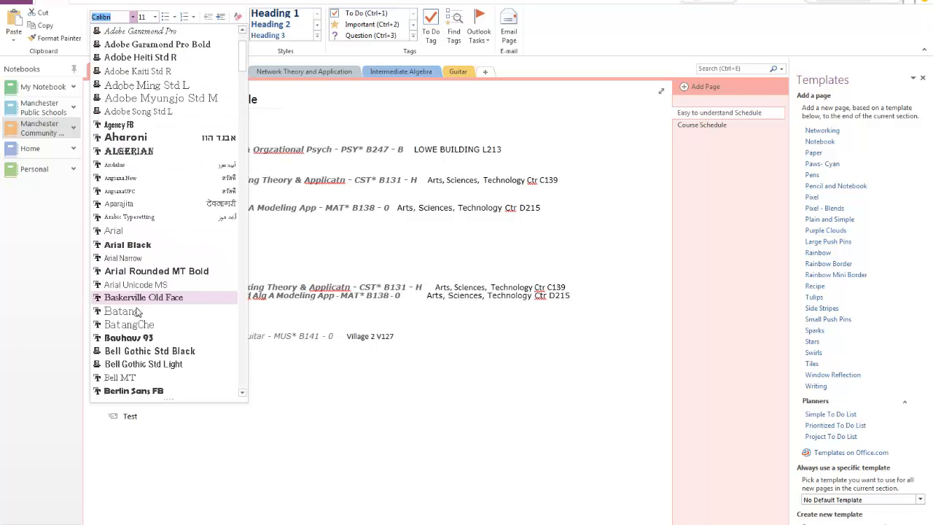
click(131, 350)
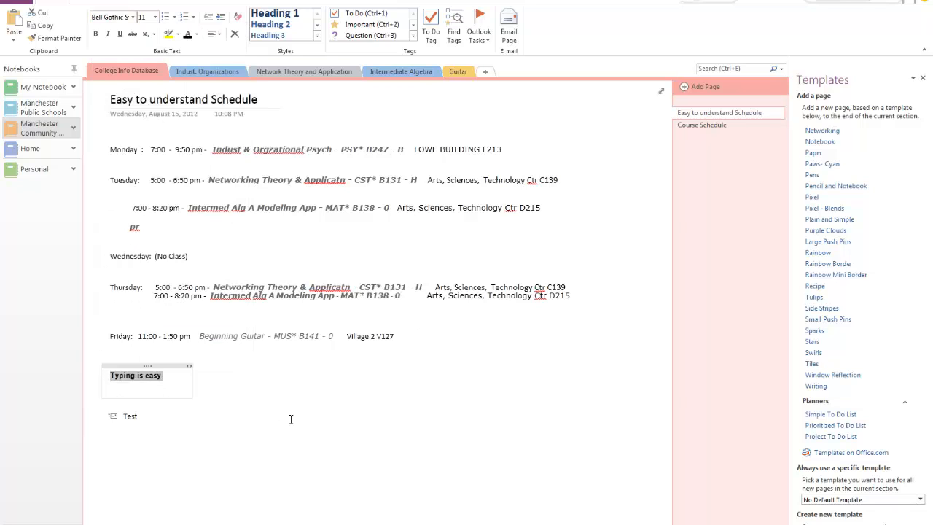
click(256, 401)
Highlight 'Typing is easy' in yellow and delete the Test note
click(187, 381)
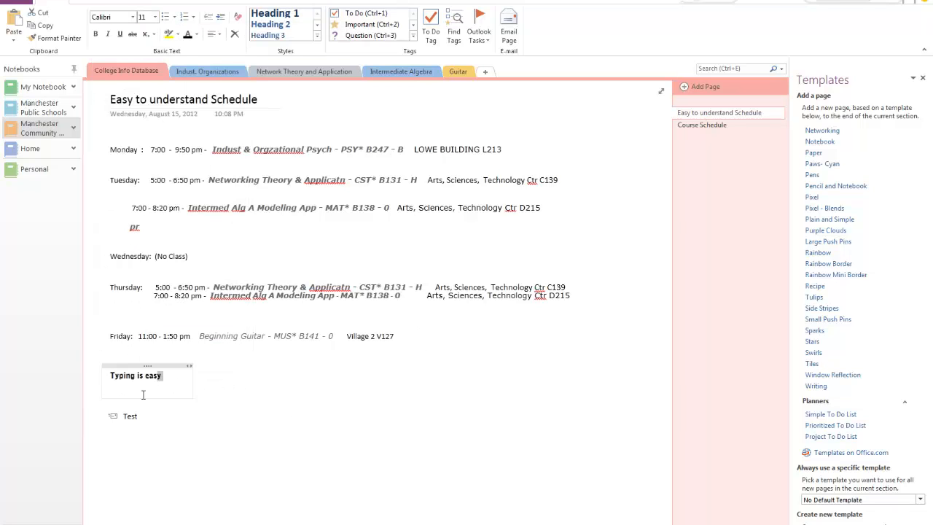
click(242, 401)
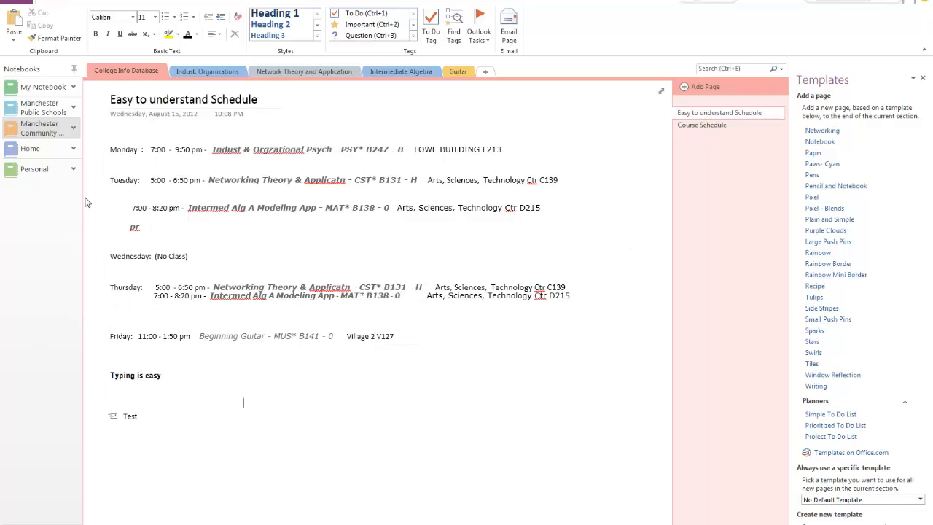
click(148, 364)
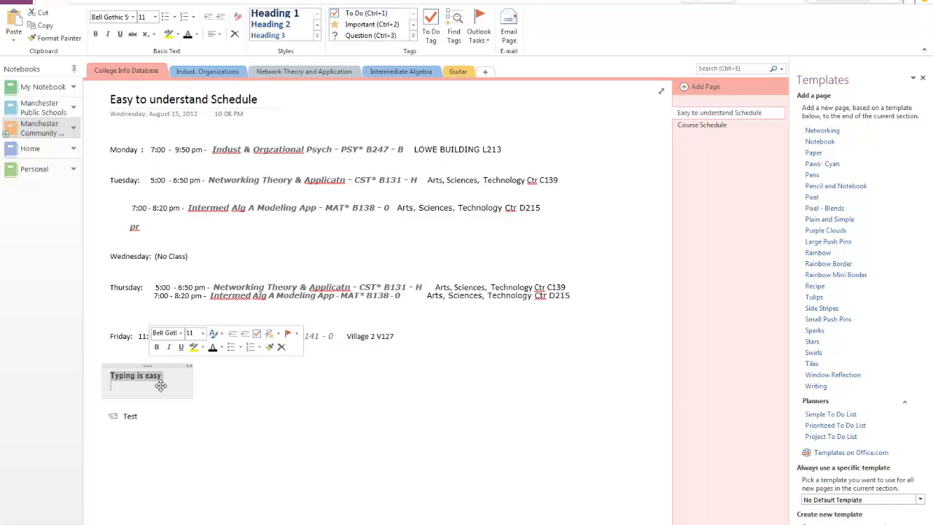
click(168, 35)
click(196, 423)
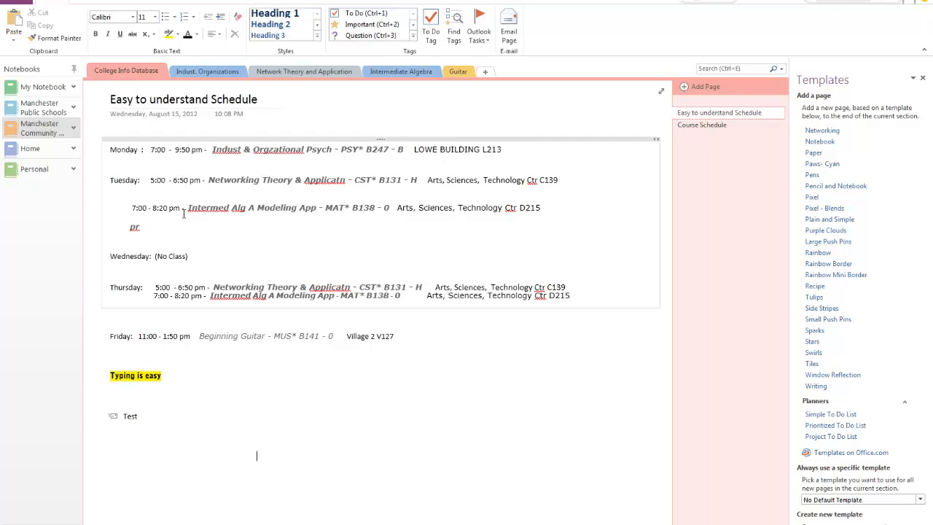
click(146, 408)
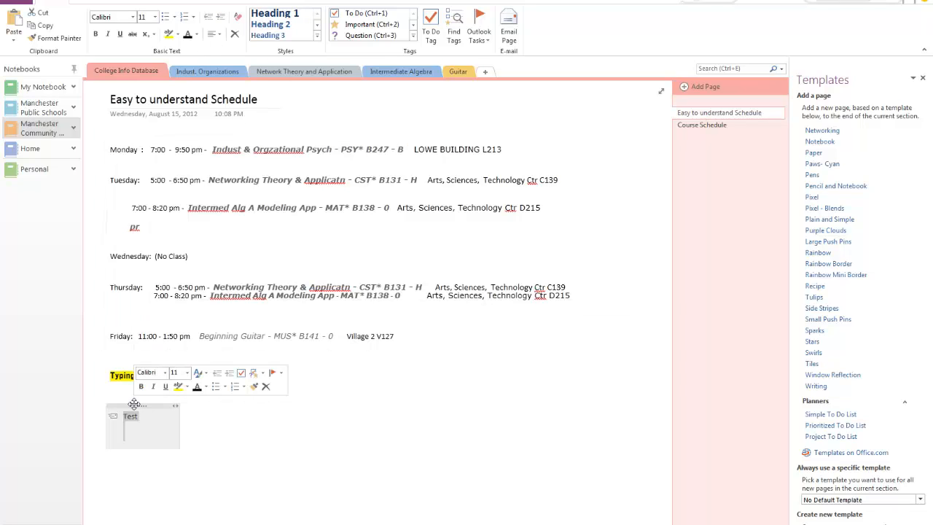
key(Delete)
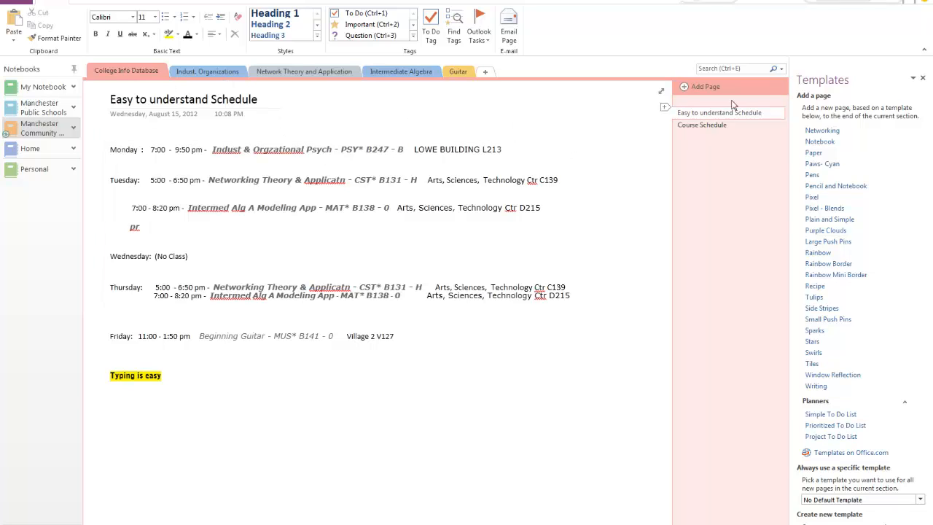
Add a new page to College Info Database titled 'To Do List'
click(706, 86)
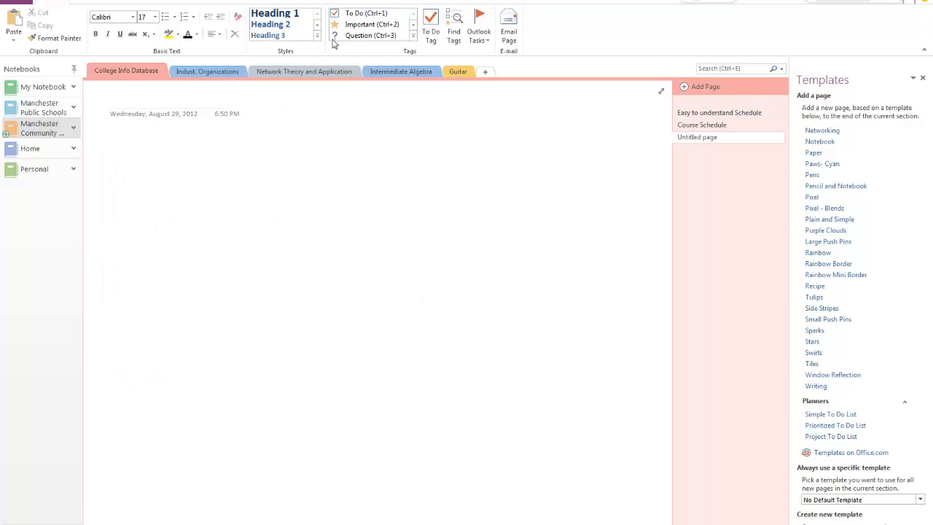
click(360, 14)
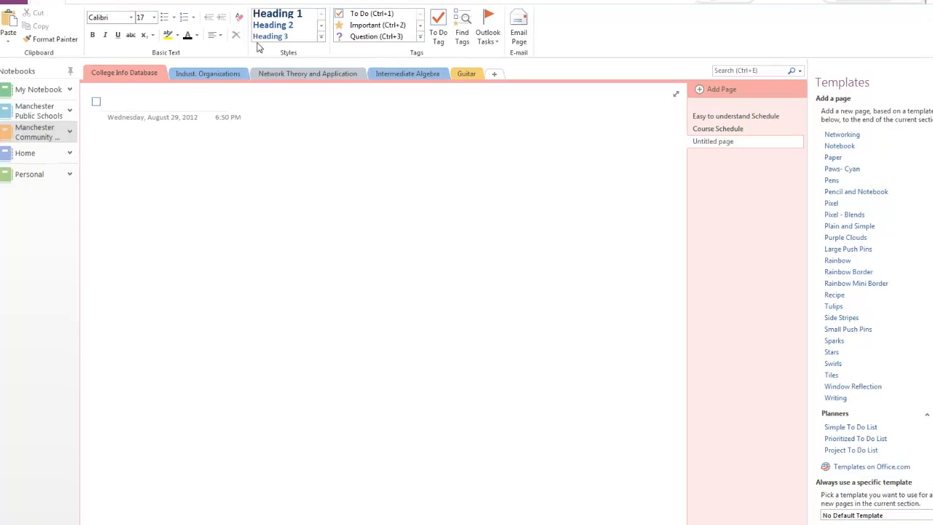
key(BackSpace)
click(160, 212)
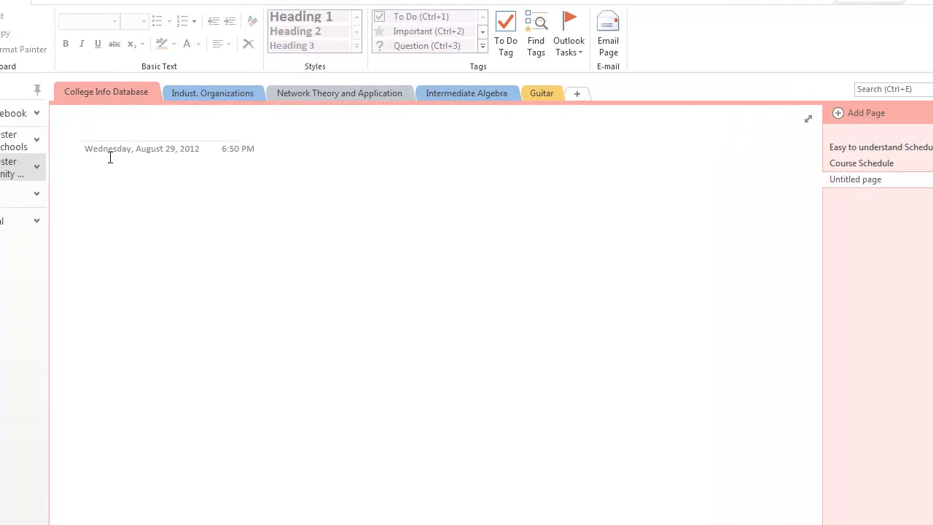
click(108, 140)
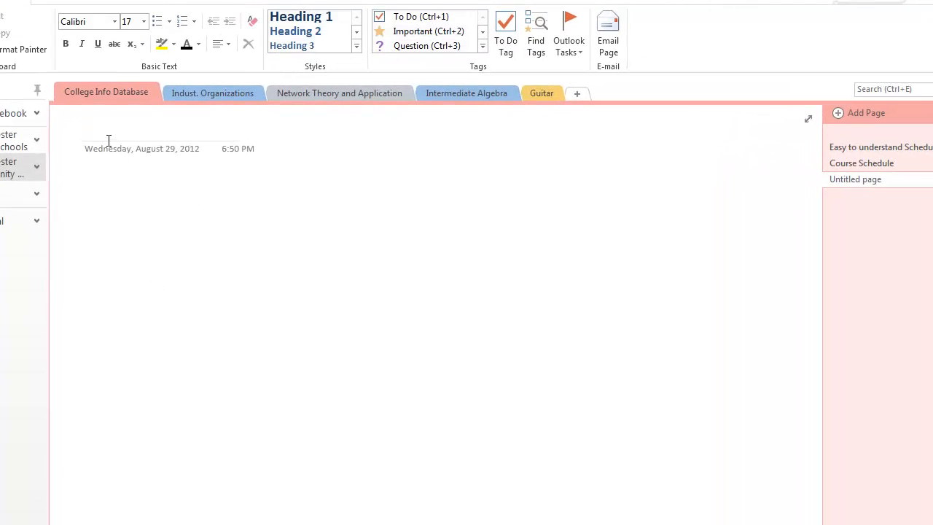
text(To DO)
key(BackSpace)
key(BackSpace)
text(o luis)
text(st)
key(Return)
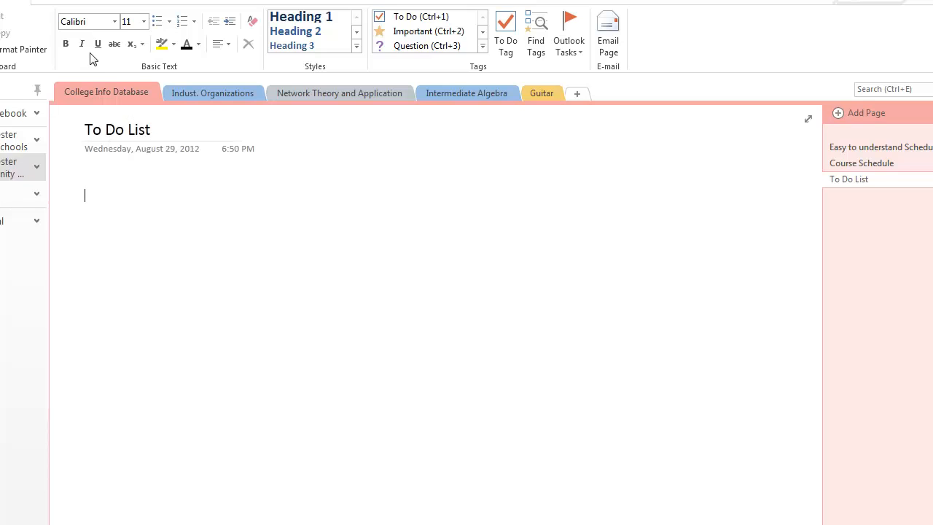
Create to-do checkbox items such as 'Take out trash' and 'Get new phone', ticking the third
key(ctrl+1)
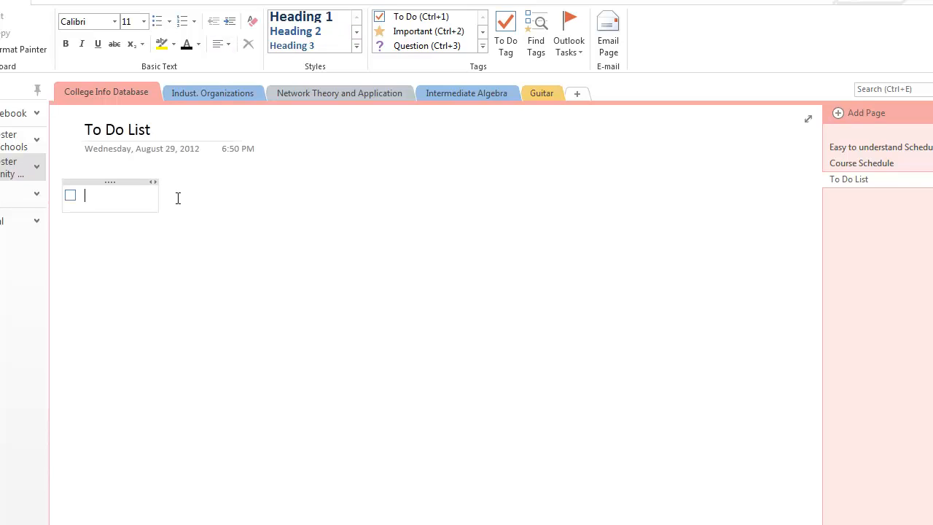
text(Take out trash)
key(Return)
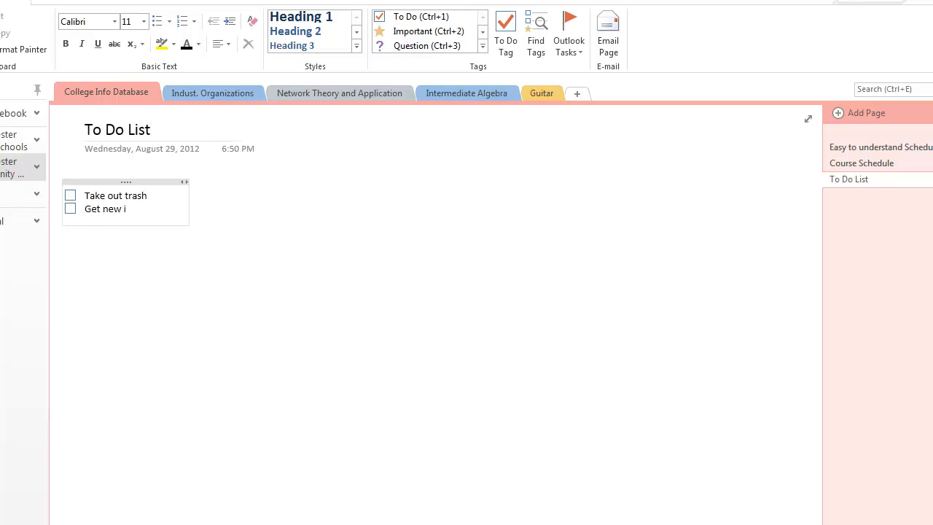
text(e)
key(Return)
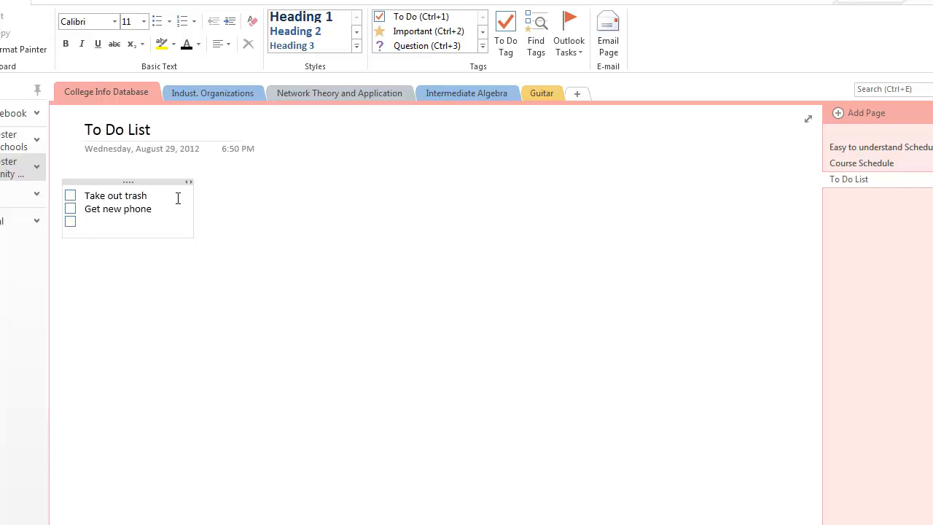
click(71, 221)
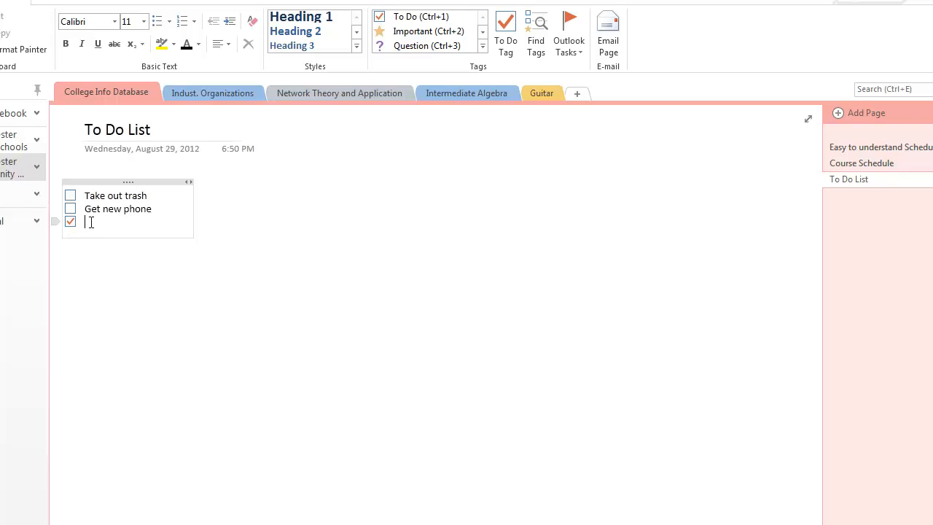
Delete the to-do list note so the page body is empty, and select the title
click(115, 182)
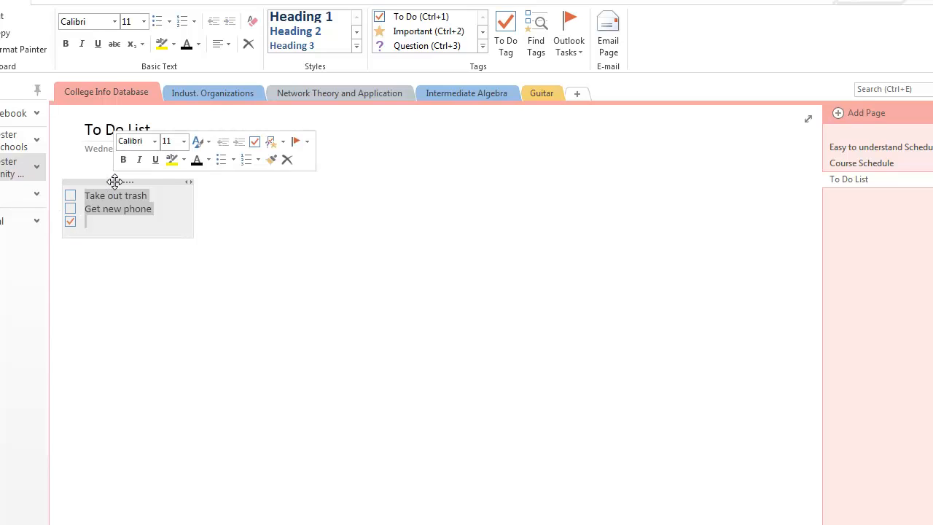
key(Delete)
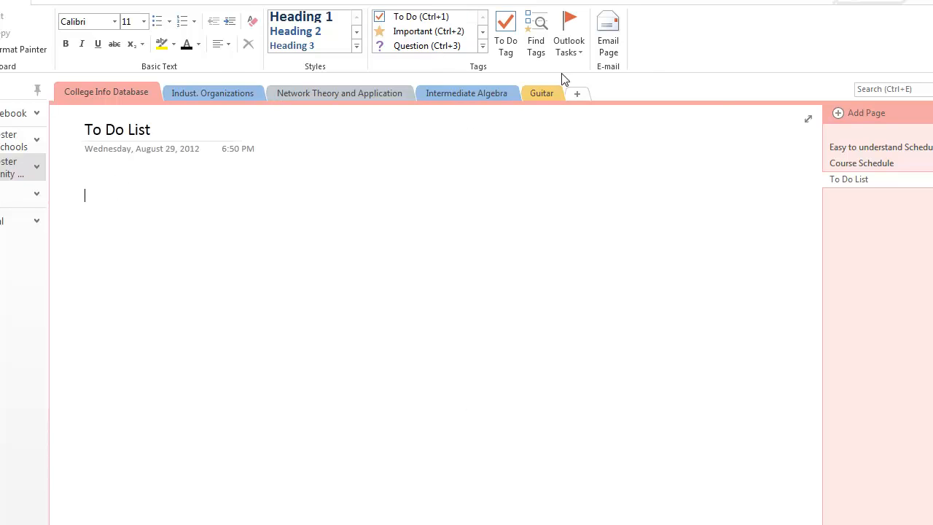
click(510, 57)
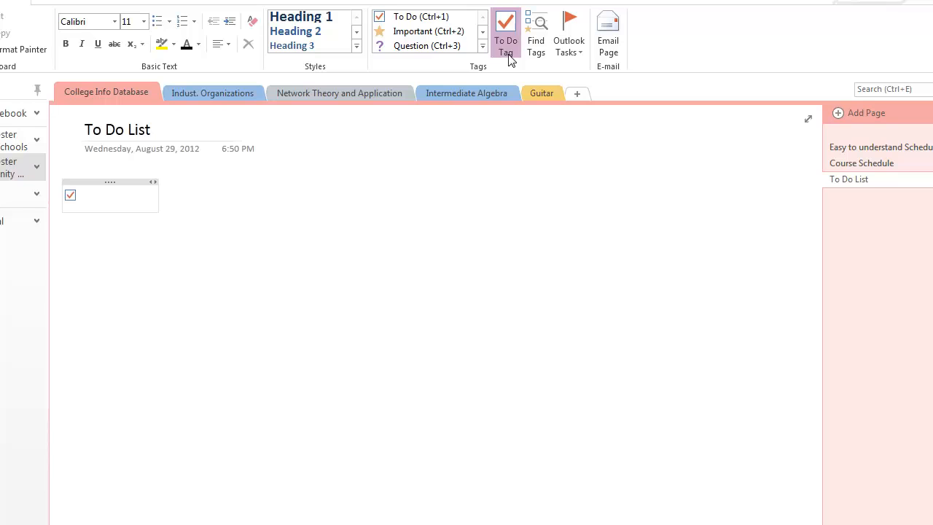
click(510, 56)
click(510, 57)
click(509, 57)
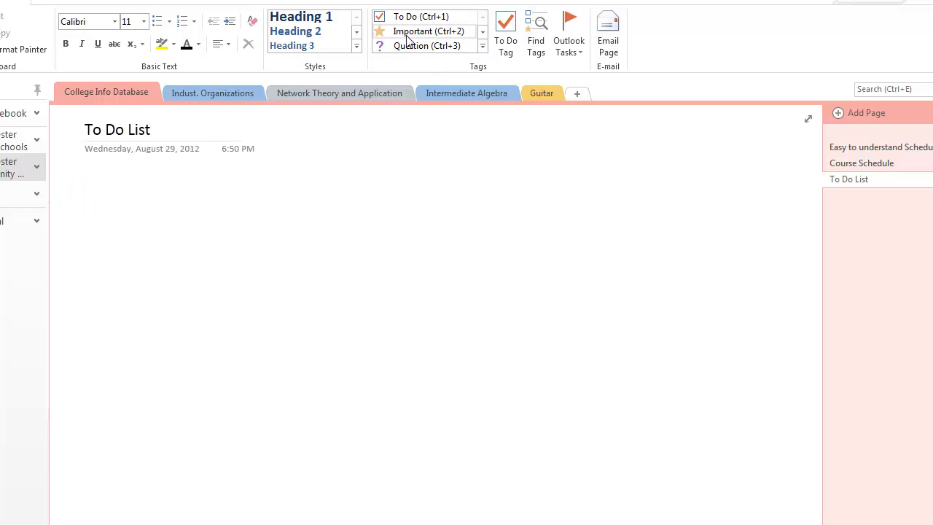
click(266, 191)
click(207, 291)
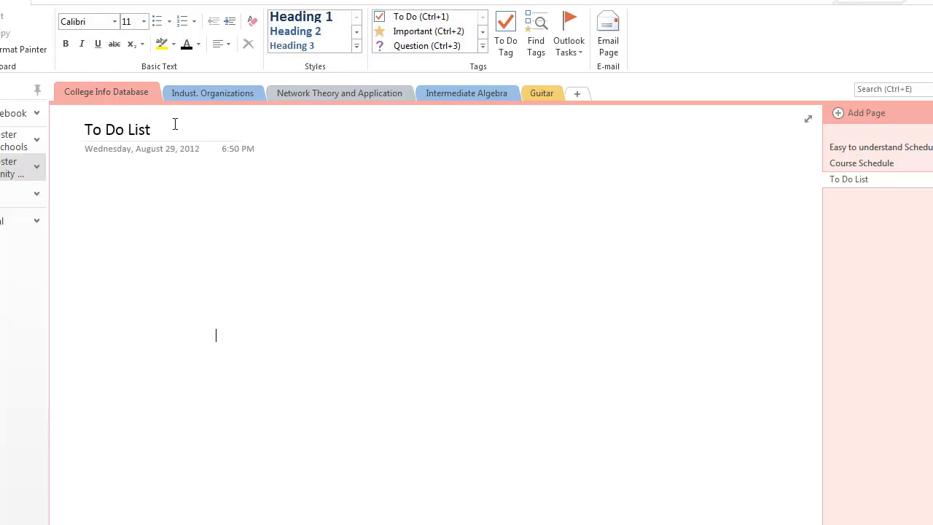
drag(175, 124, 21, 100)
Retitle the page 'Question'
text(W)
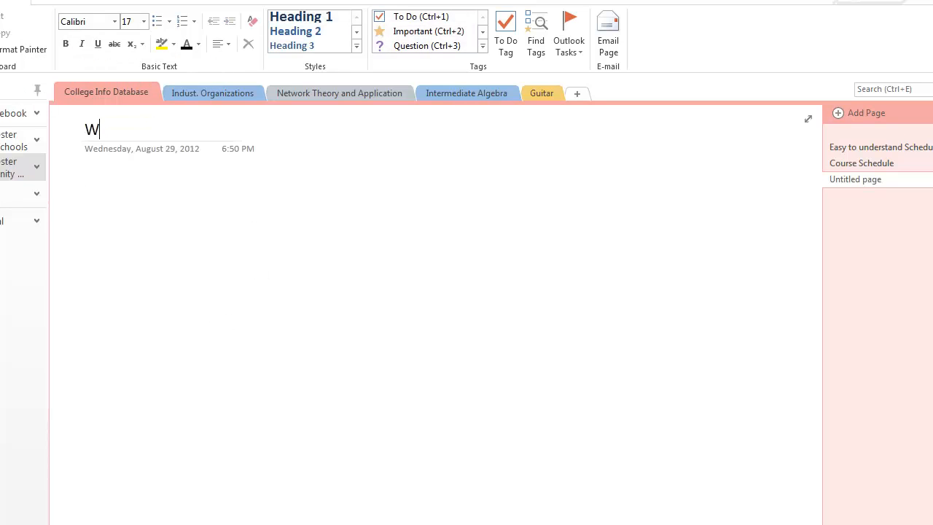
key(BackSpace)
text(Question)
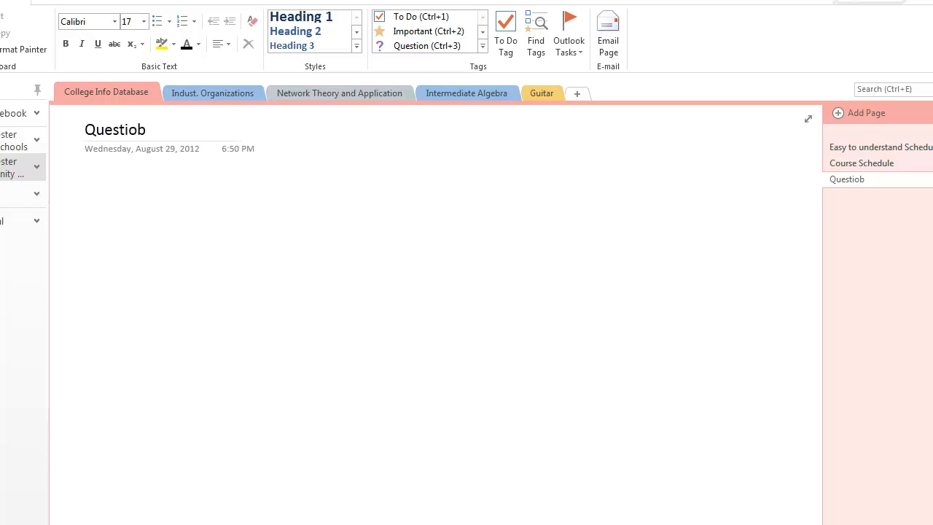
key(Return)
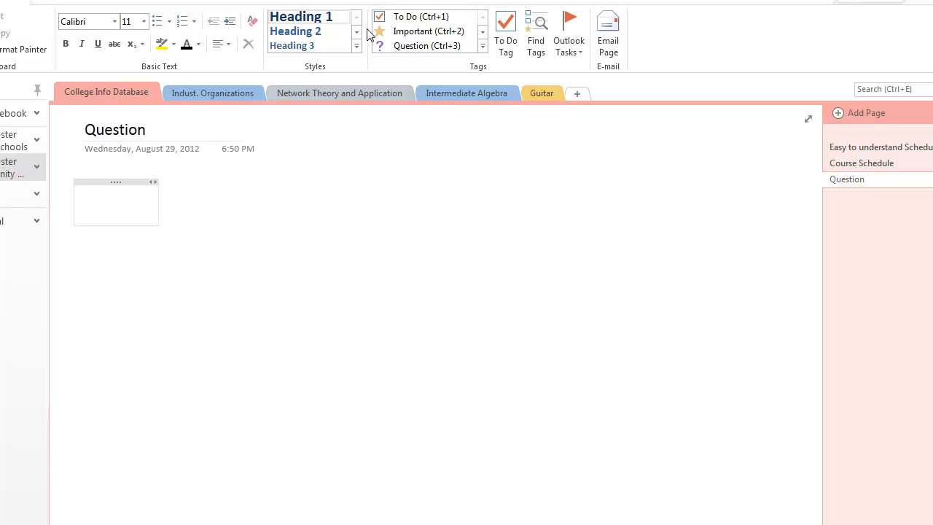
Add a Question-tagged note 'What is the theory of Relativity' and delete the junk line below it
click(422, 46)
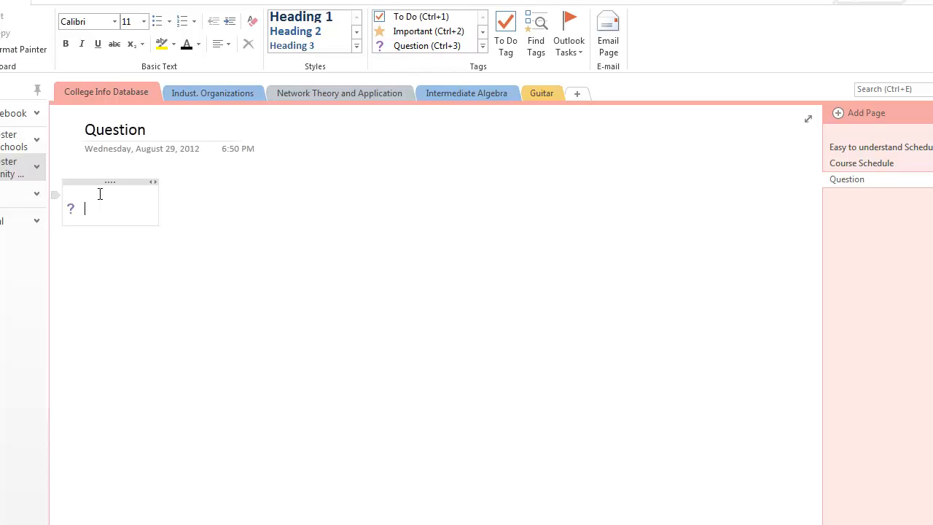
text(What is the thoery)
key(BackSpace)
key(BackSpace)
key(BackSpace)
key(BackSpace)
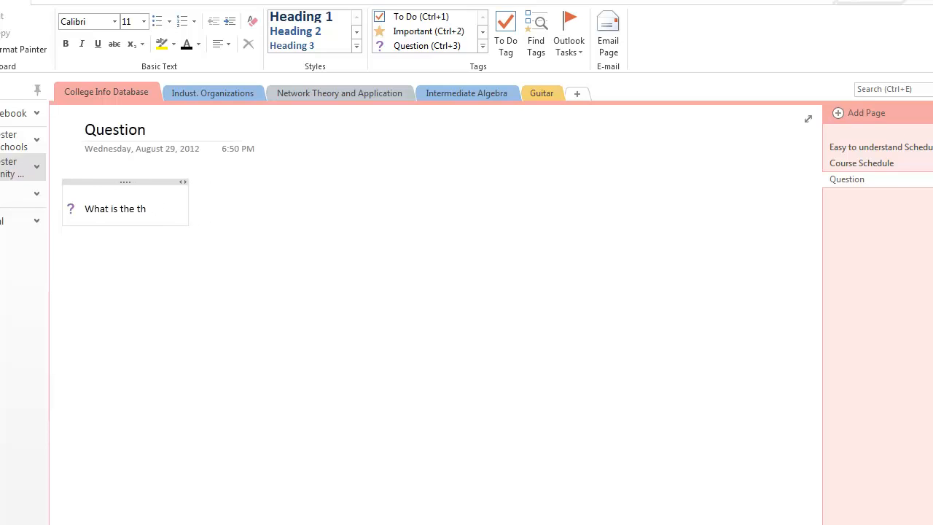
text(eory of Re)
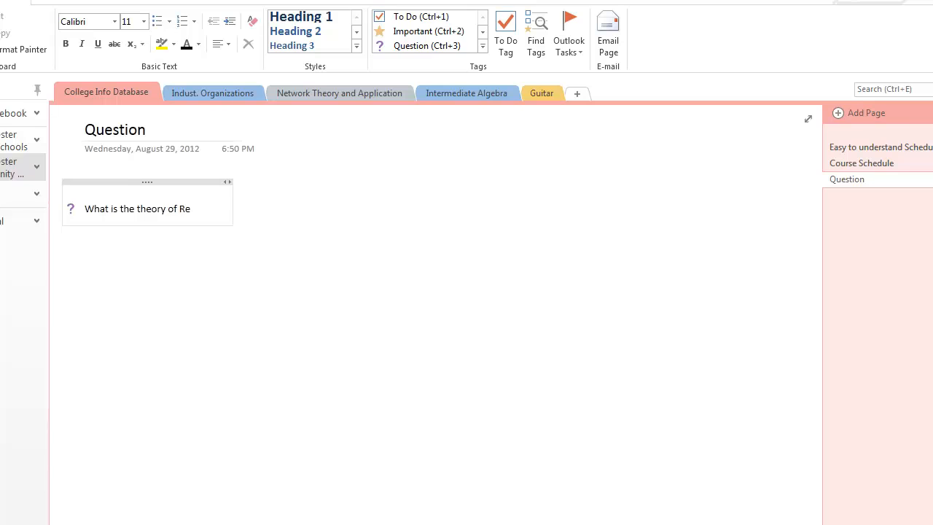
text(lativity)
key(Return)
key(Return)
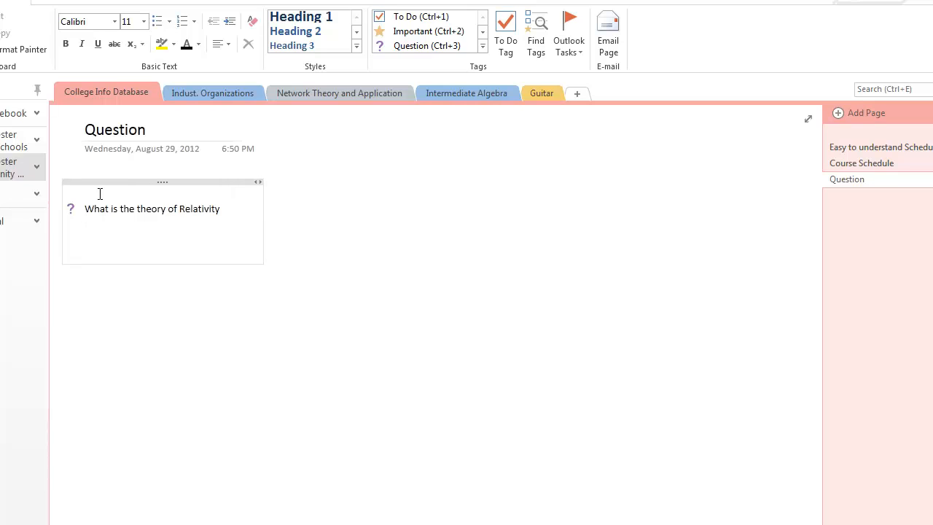
text(Wsdfsdf)
click(135, 300)
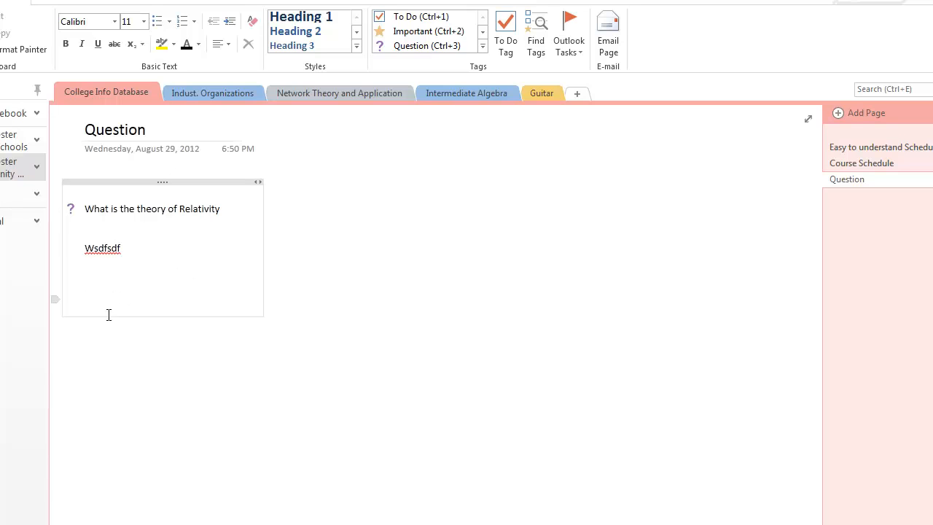
drag(102, 259, 58, 244)
key(BackSpace)
key(BackSpace)
click(379, 264)
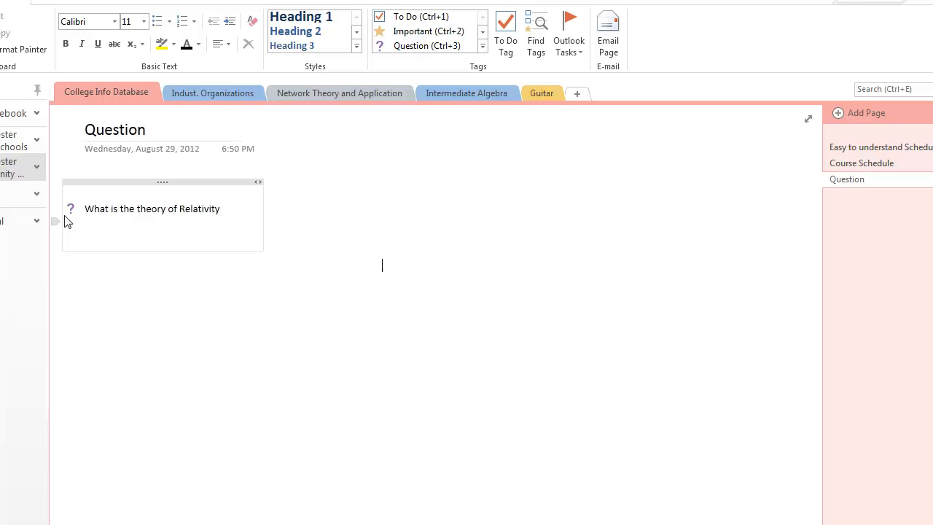
Add a Phone number-tagged note reading 'Phone friend' below the question
click(482, 48)
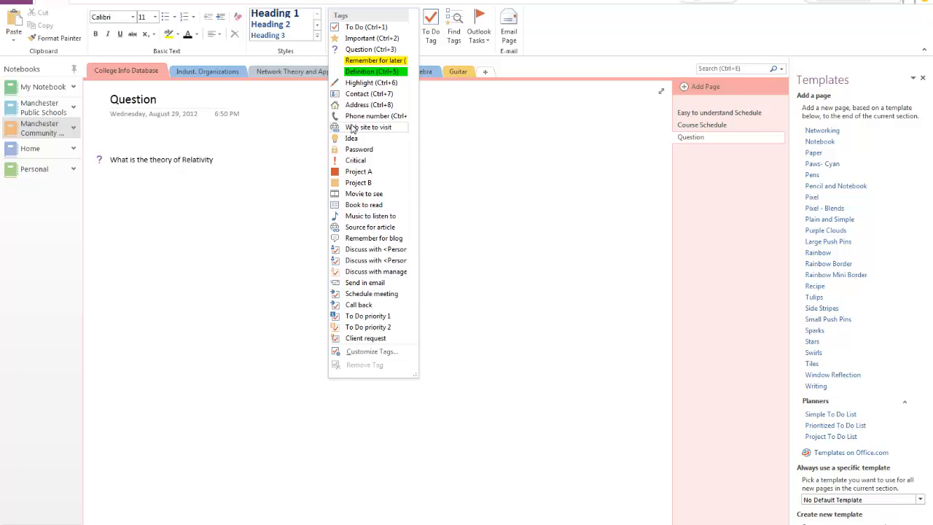
click(357, 117)
drag(329, 190, 119, 207)
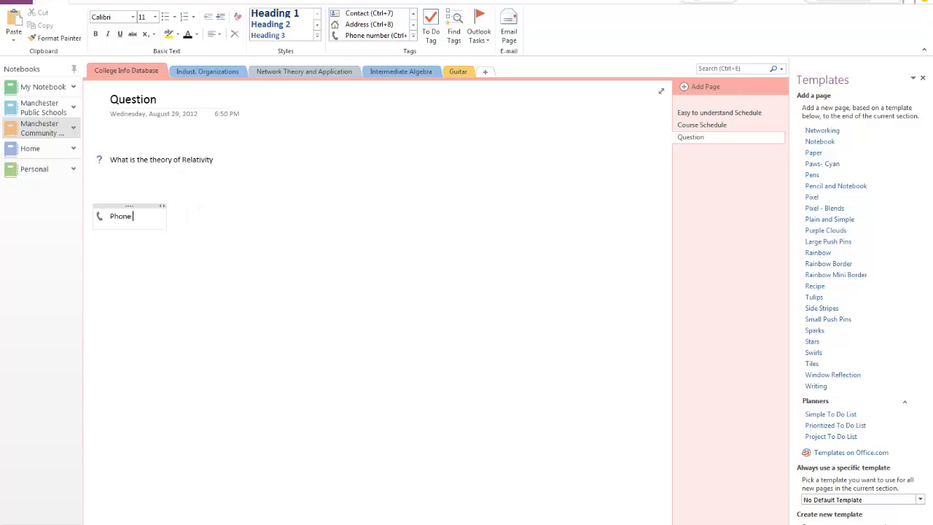
text(Phone friend)
key(Return)
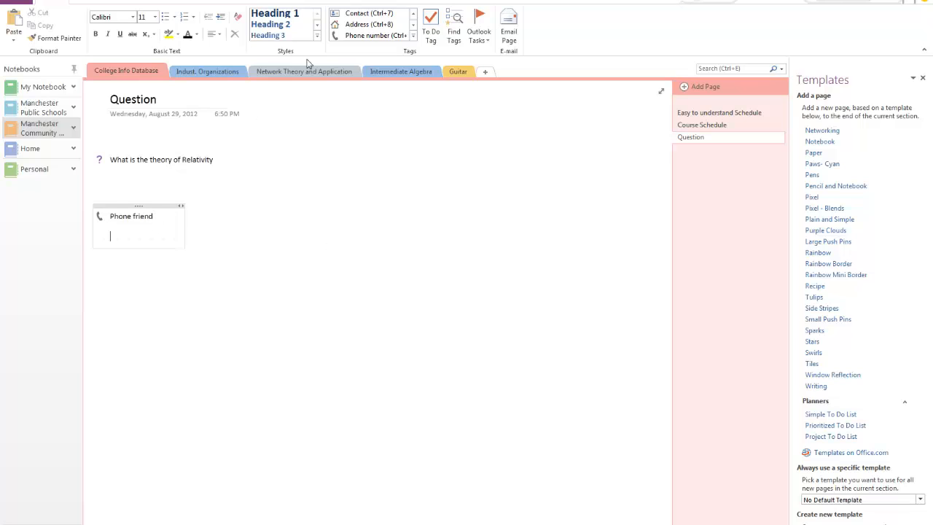
Add a Send in email-tagged line 'Send an email to my professor', fixing the professor misspelling
click(412, 36)
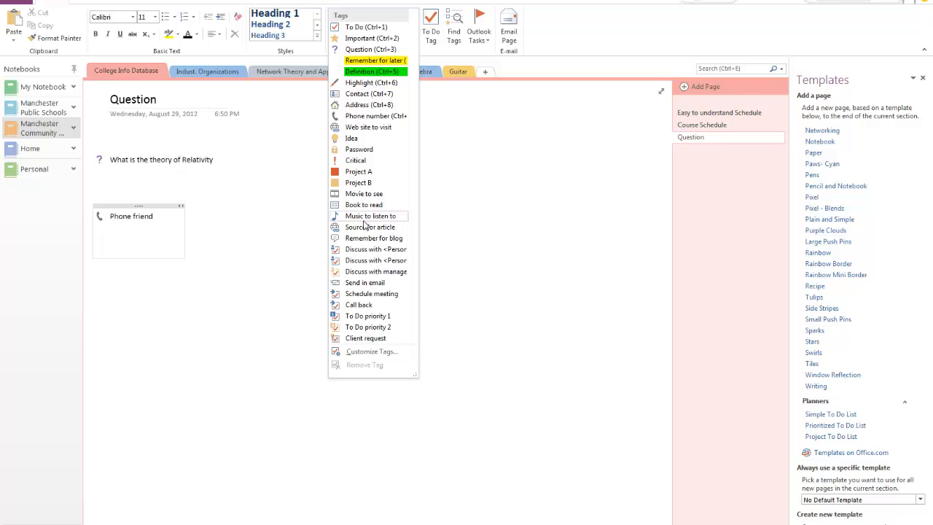
click(368, 283)
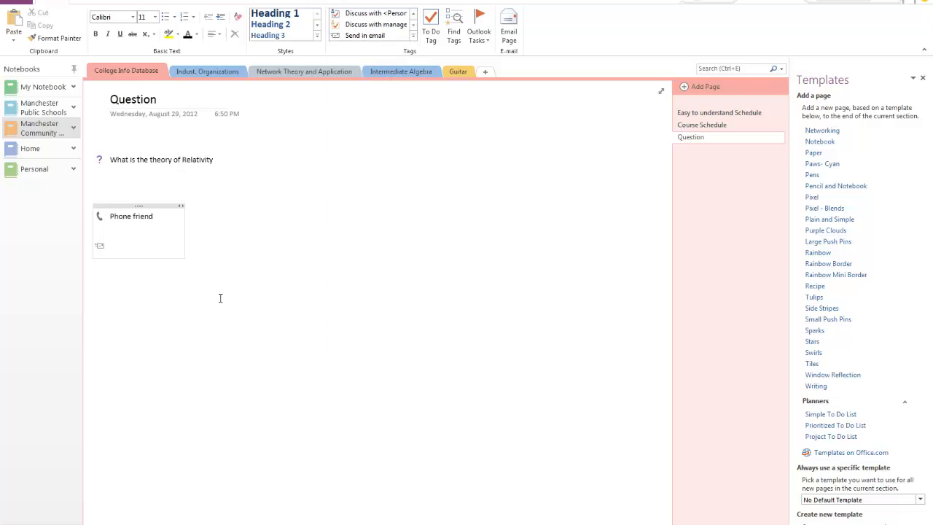
text(S)
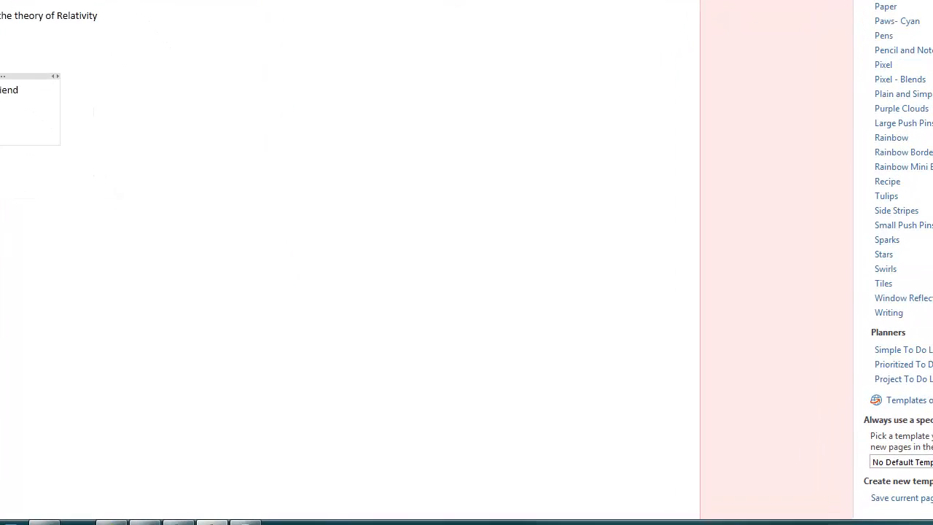
text(email to my proffessor)
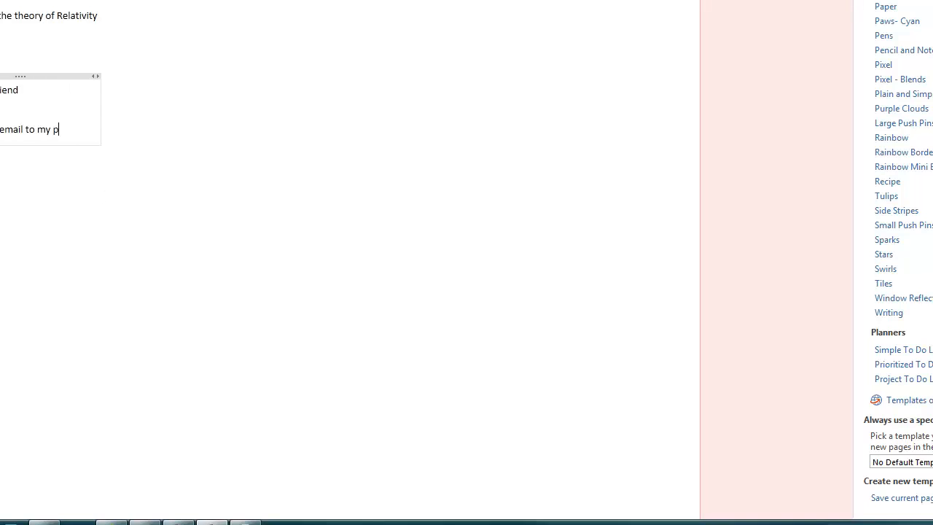
key(Return)
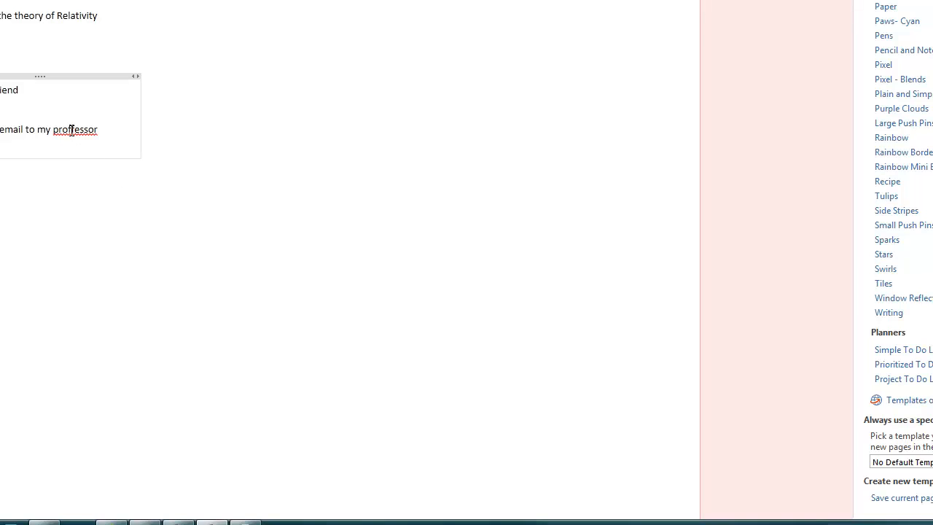
click(70, 129)
key(BackSpace)
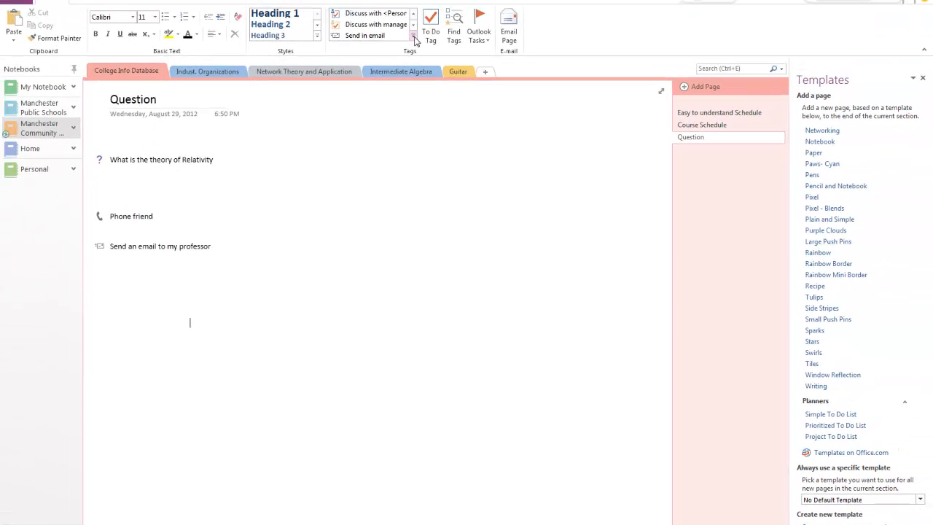
click(414, 35)
Add a green Definition-tagged note reading 'A computer is able to process and read 0's and 1s'
click(290, 191)
click(103, 310)
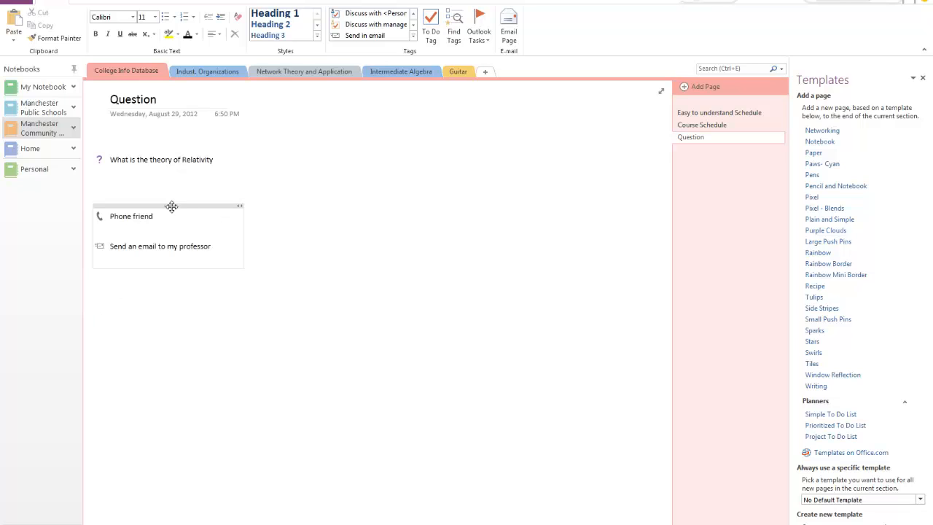
click(413, 41)
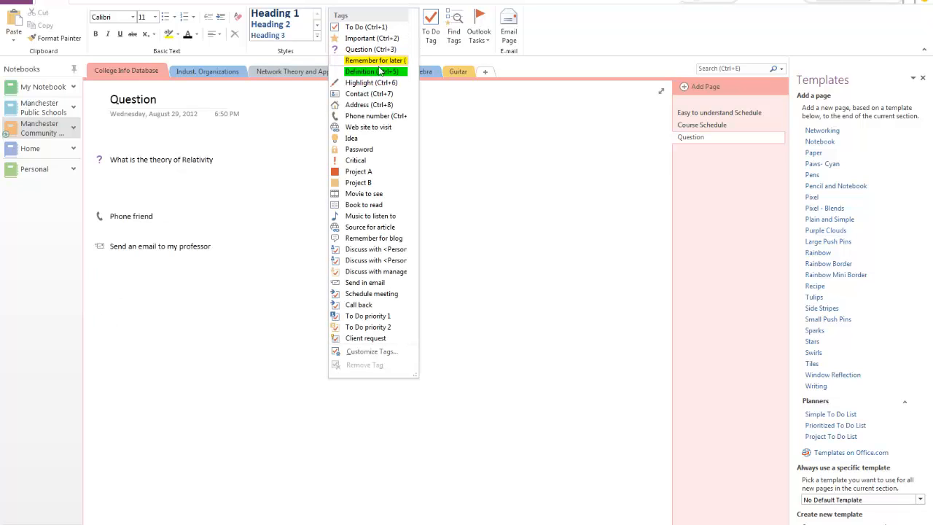
click(375, 70)
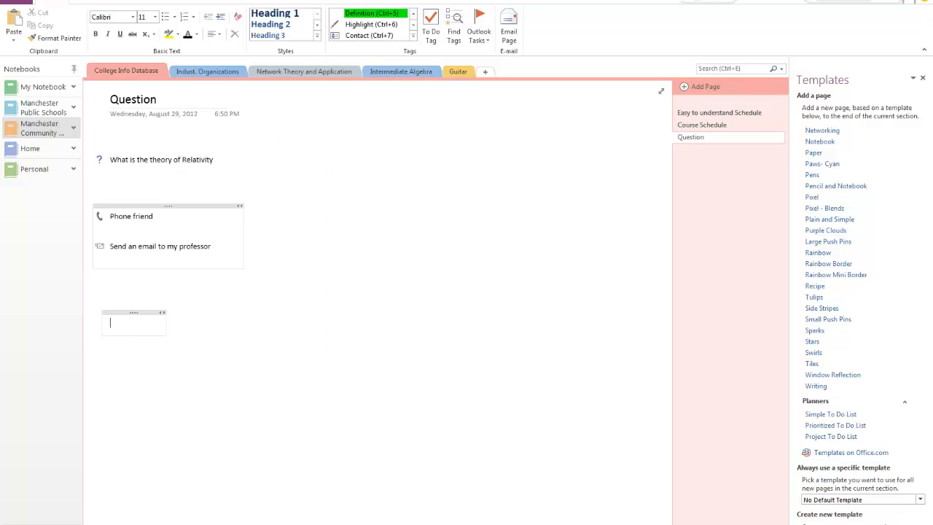
text(E)
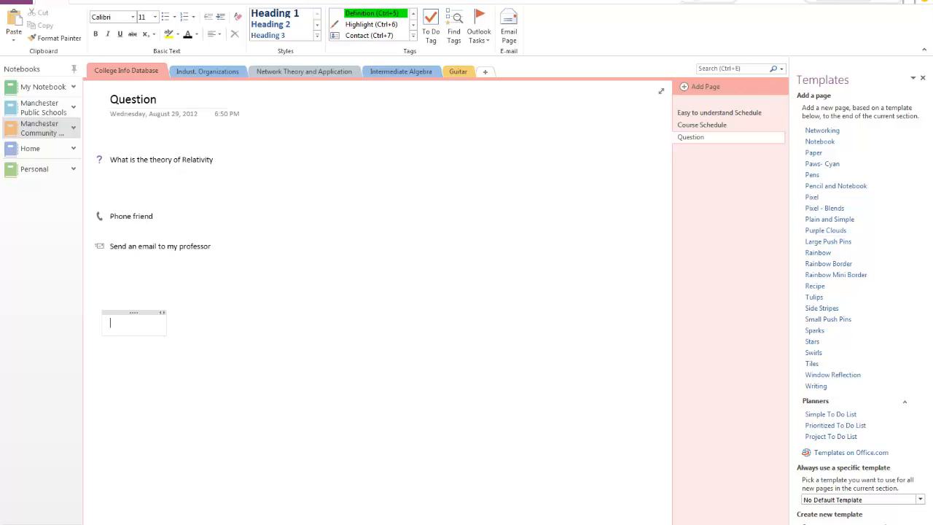
text(computer is a c)
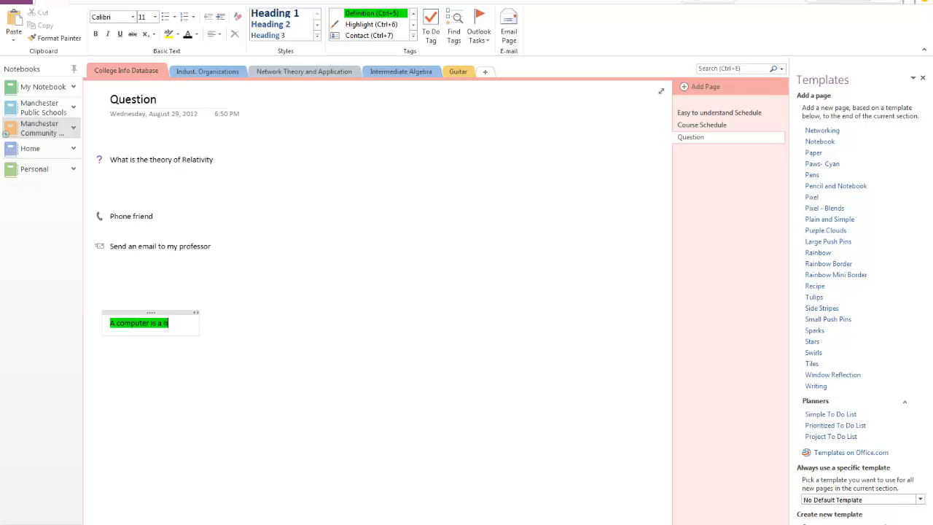
text(le to process and read)
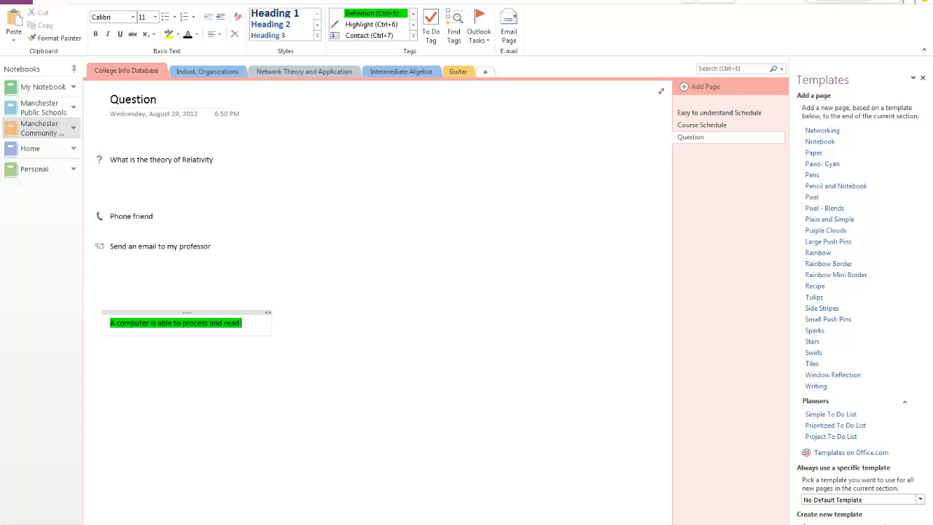
text( 0's and 1s)
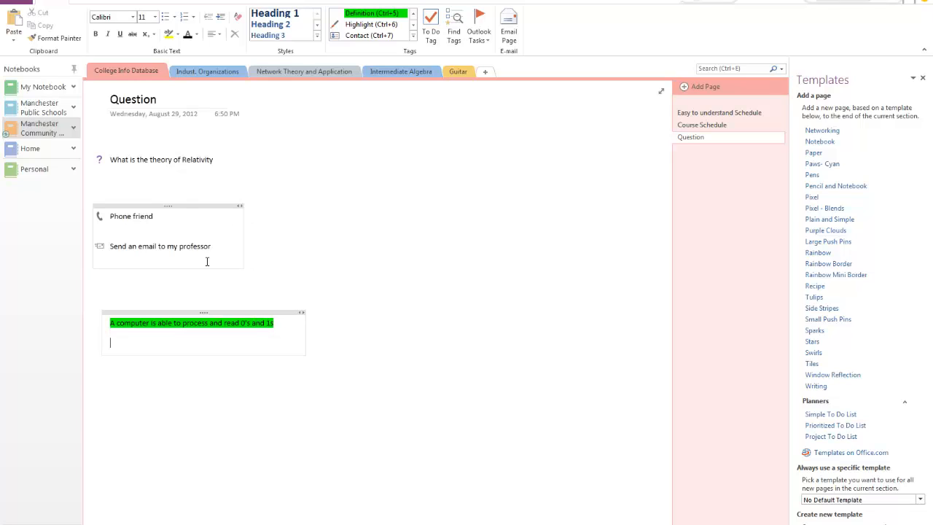
key(Return)
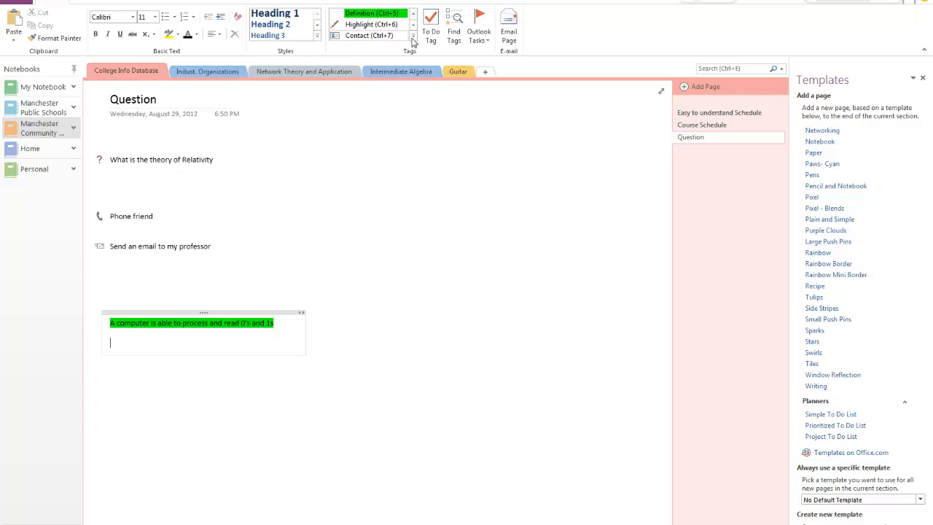
Add a Highlight-tagged 'Key point' line below the green definition and select all the page's notes
click(391, 28)
text(int)
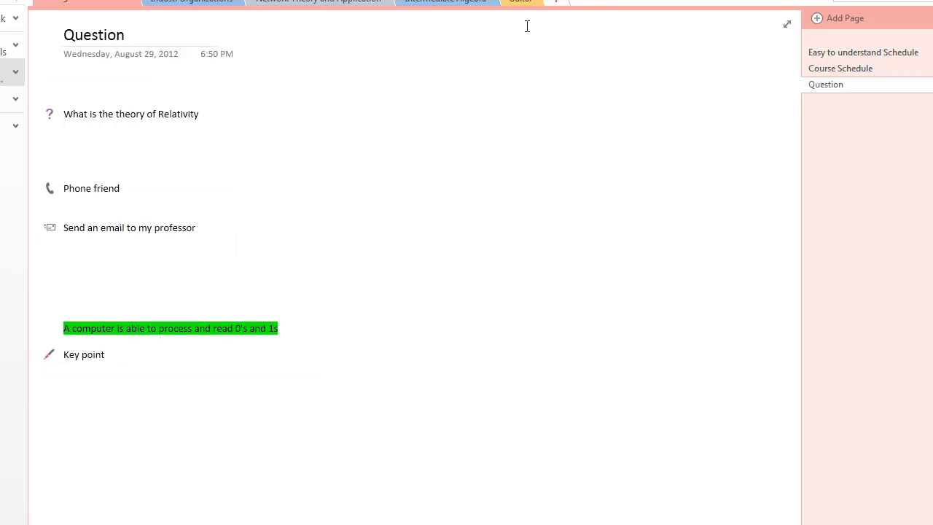
drag(343, 388, 114, 51)
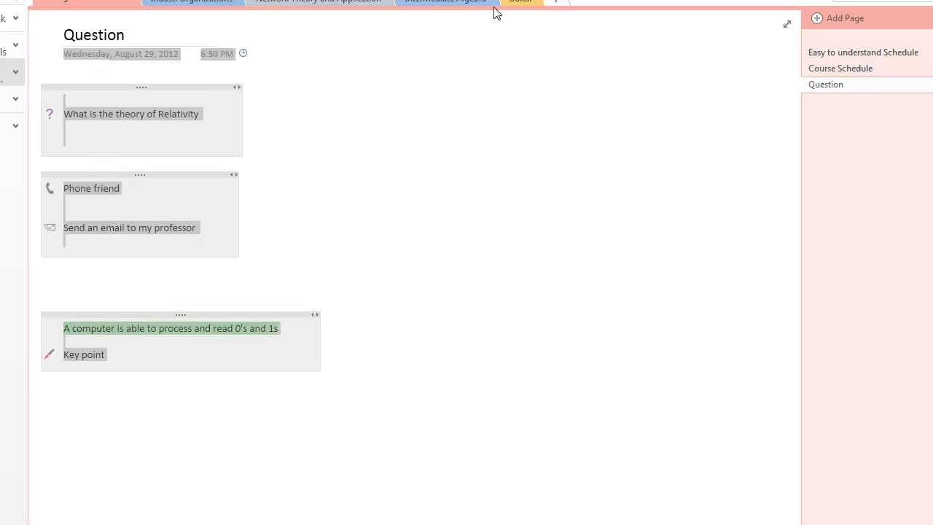
Email the Question page, review the Outlook message, then close it without saving
key(ctrl+shift+e)
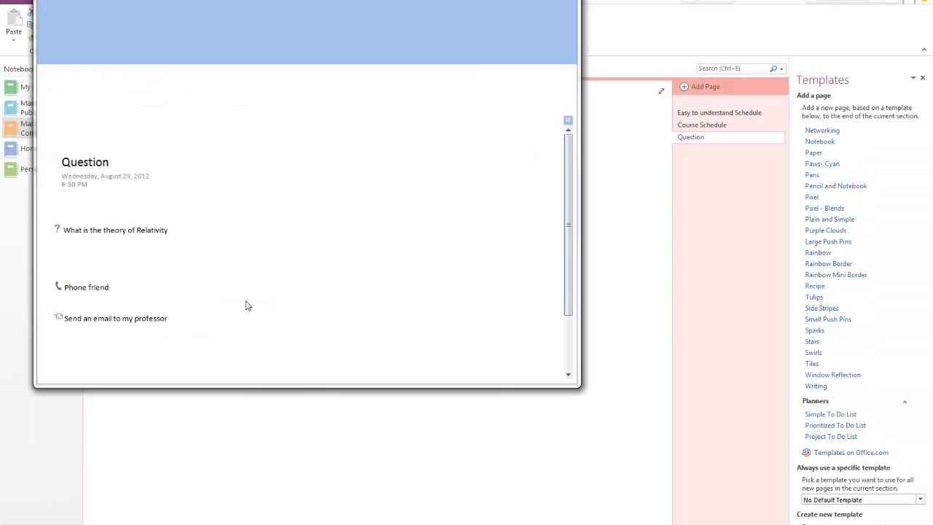
drag(210, 0, 231, 37)
click(121, 275)
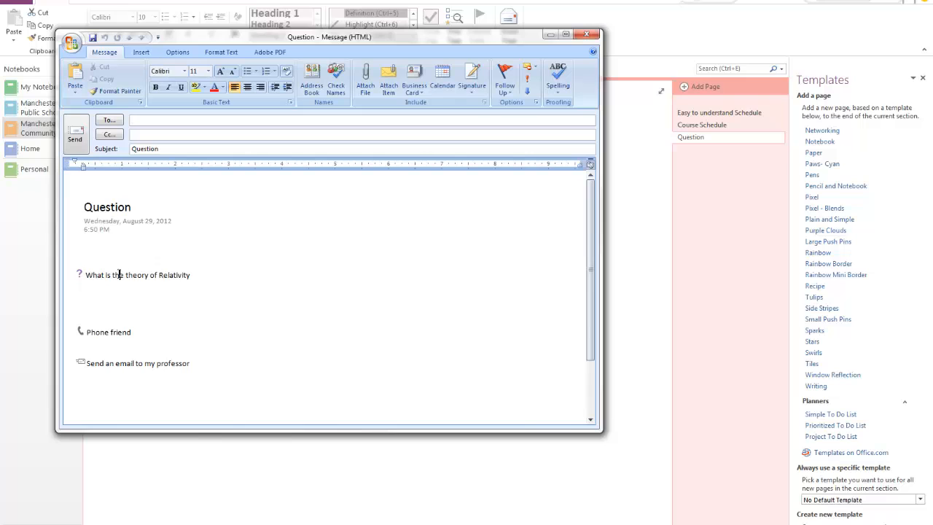
scroll(127, 327, down, 2)
scroll(141, 408, up, 2)
scroll(239, 286, down, 2)
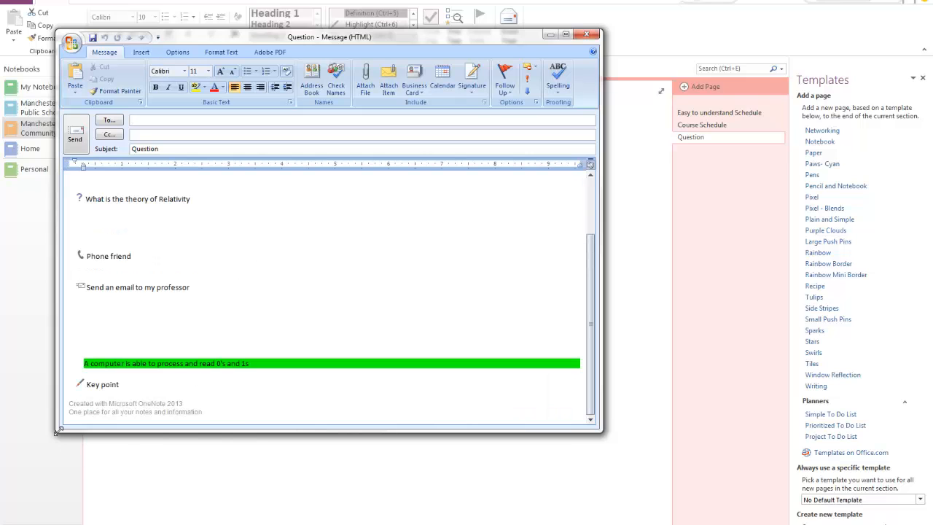
scroll(492, 165, up, 1)
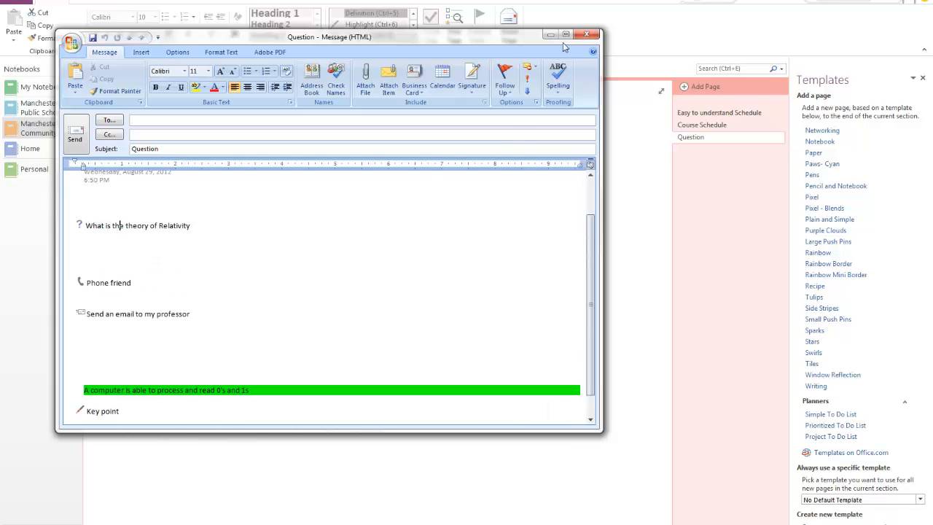
click(586, 33)
click(468, 292)
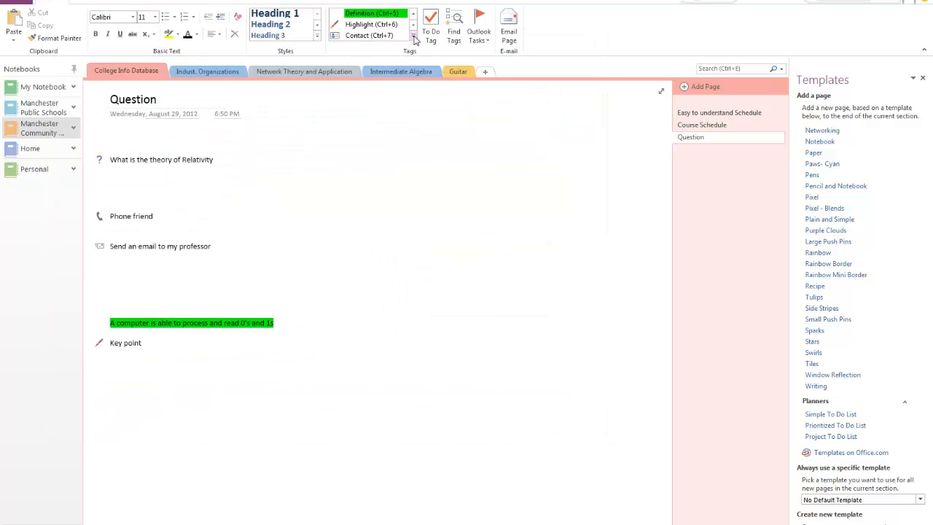
Add an Idea-tagged note 'Let's do a video on Microsoft Onenote' below Key point
click(414, 36)
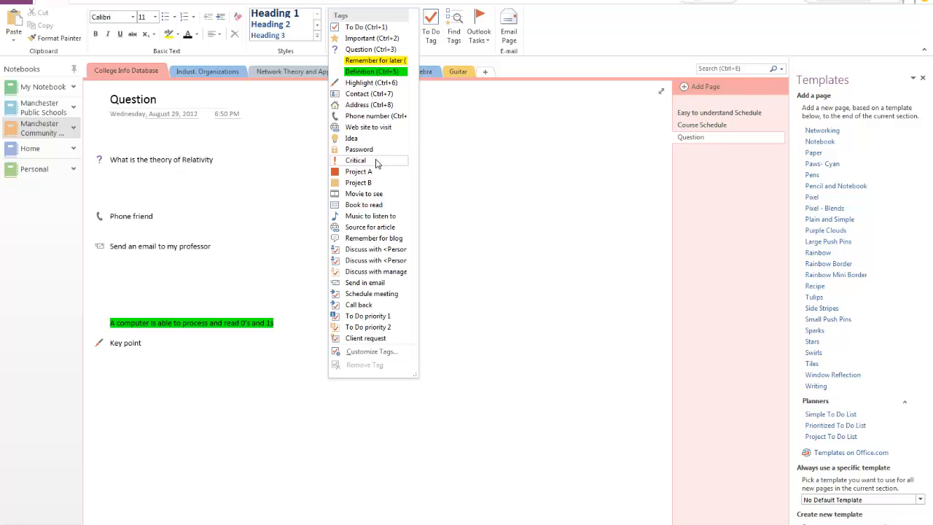
click(368, 139)
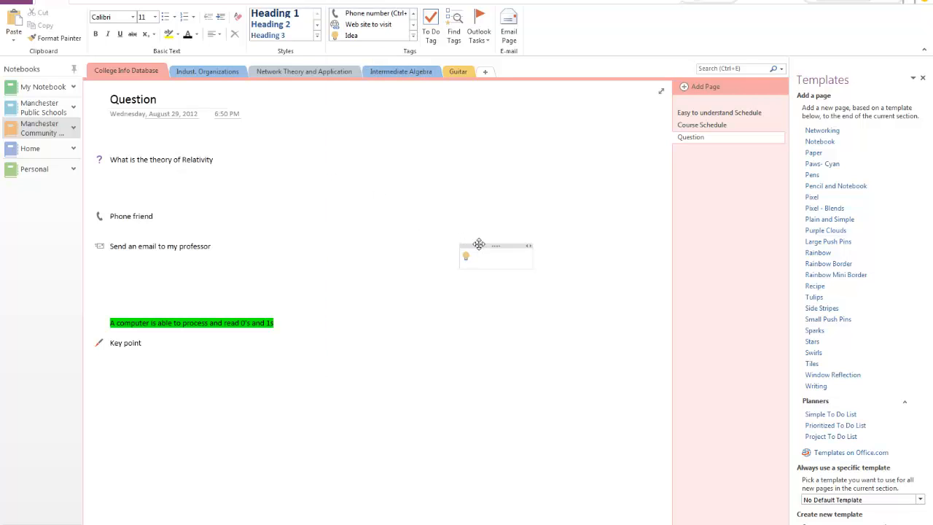
drag(479, 244, 129, 371)
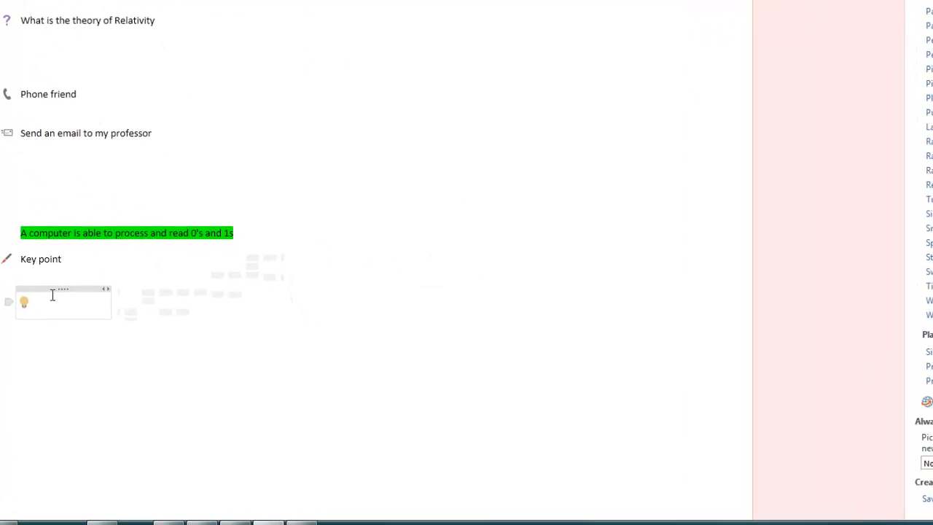
text(Let's do)
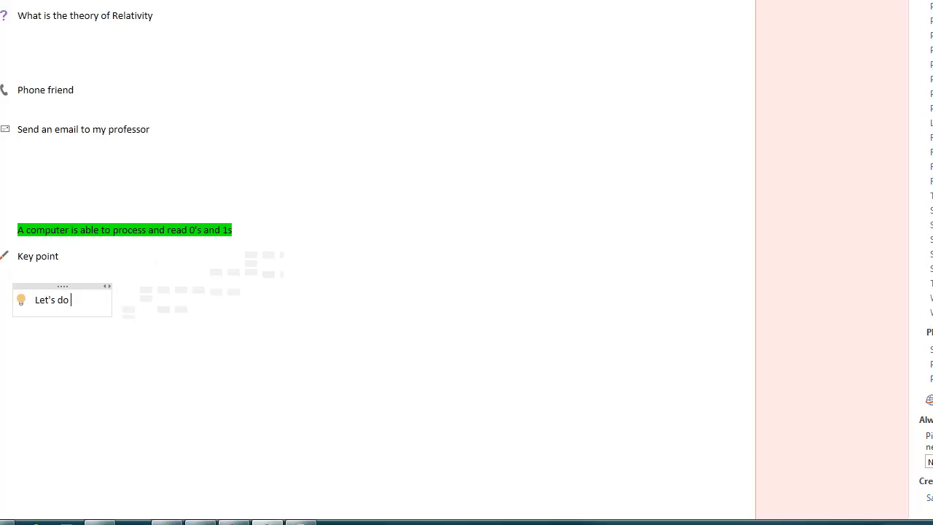
text( a video o n)
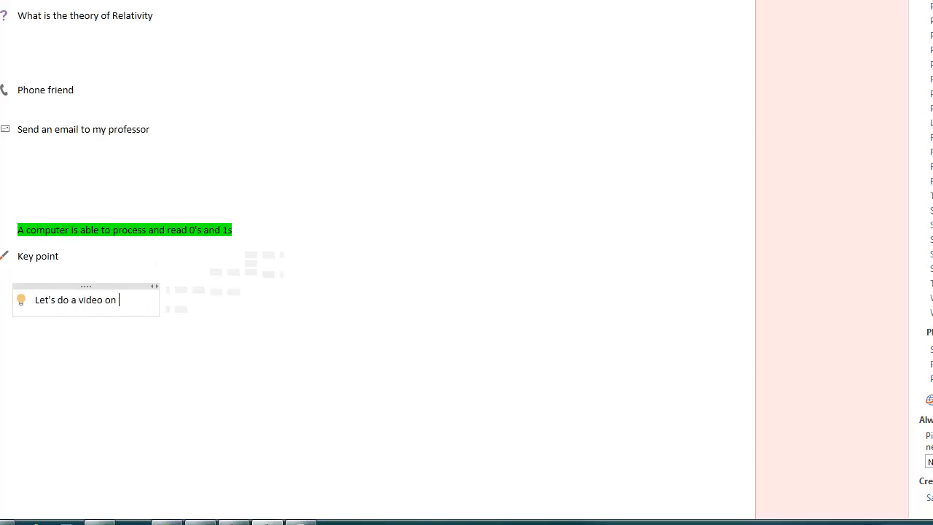
text( Microsoft)
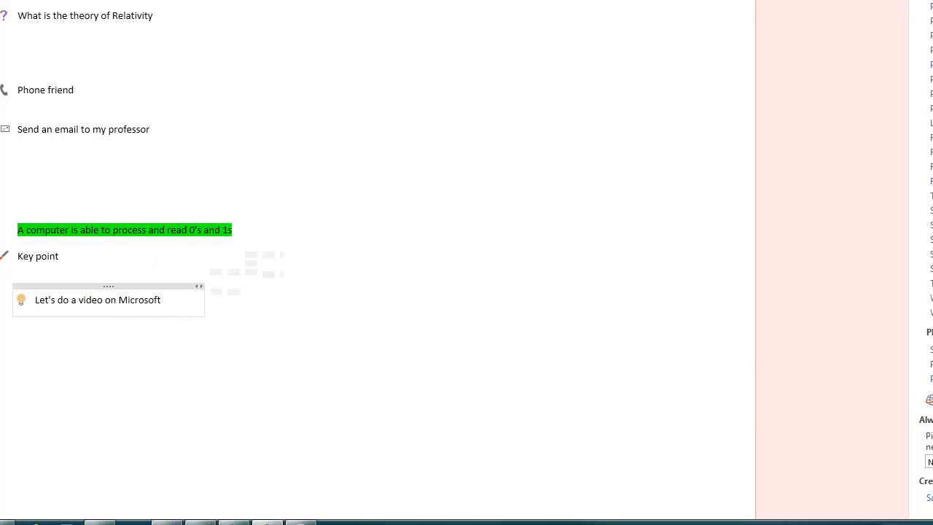
text( Onenote)
key(Return)
key(Return)
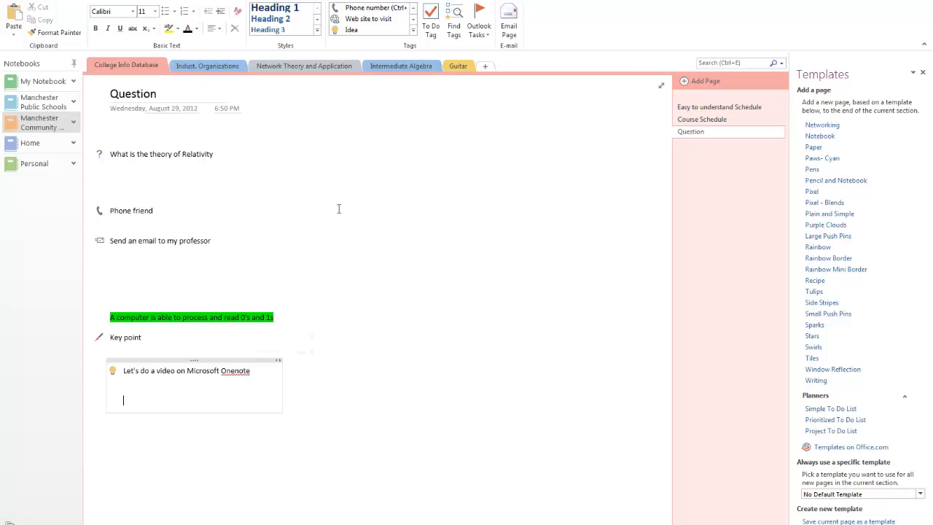
click(478, 331)
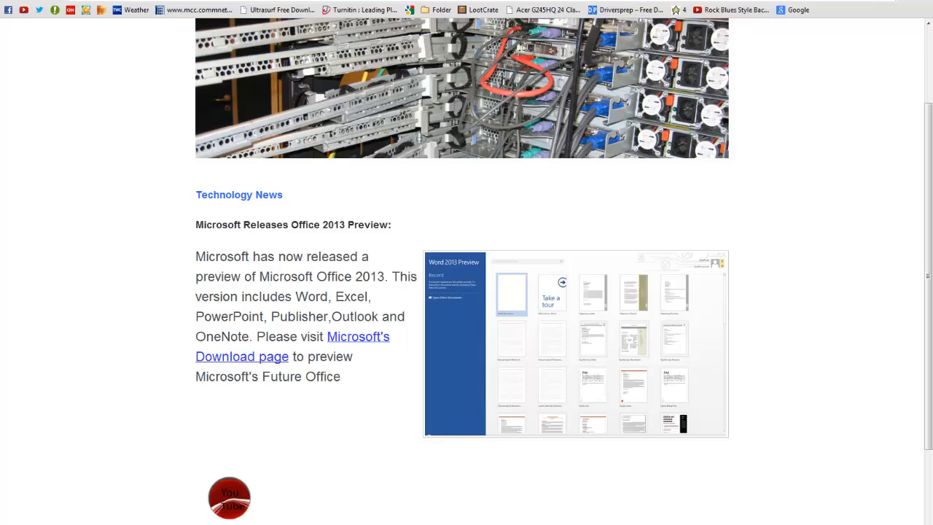
Take a OneNote screen clipping of the YouTube icon on the web page
key(super+n)
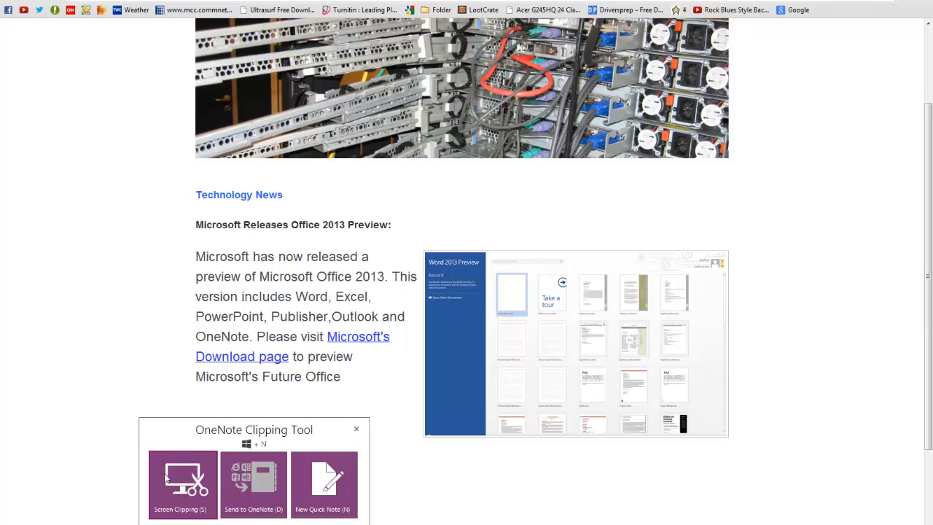
click(183, 498)
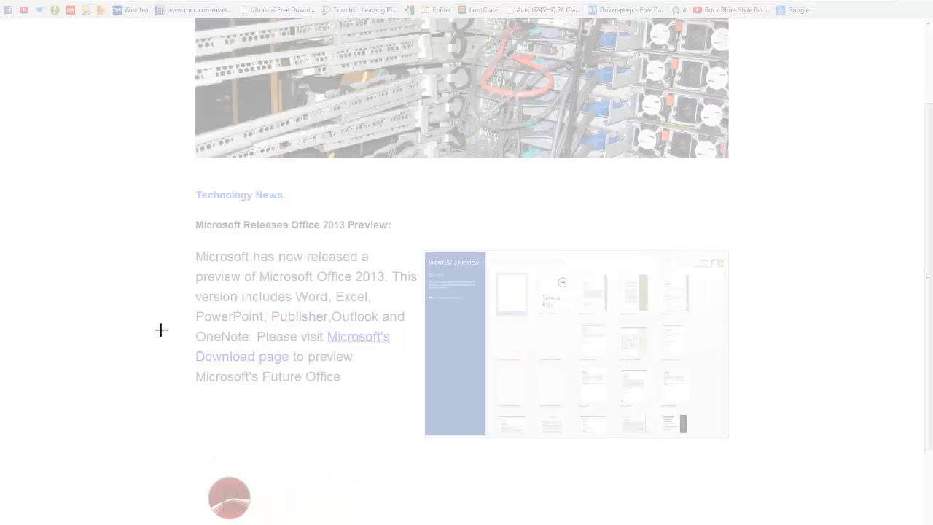
drag(178, 425, 285, 521)
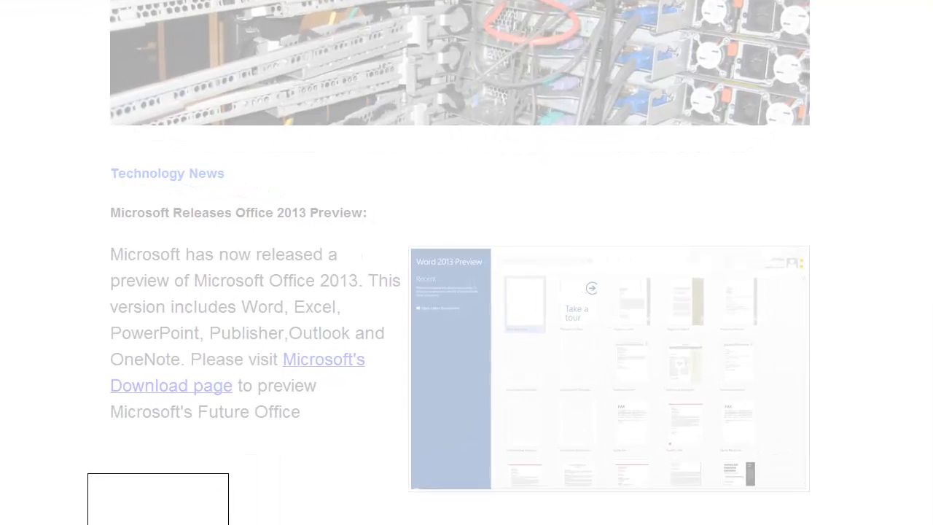
drag(228, 524, 243, 519)
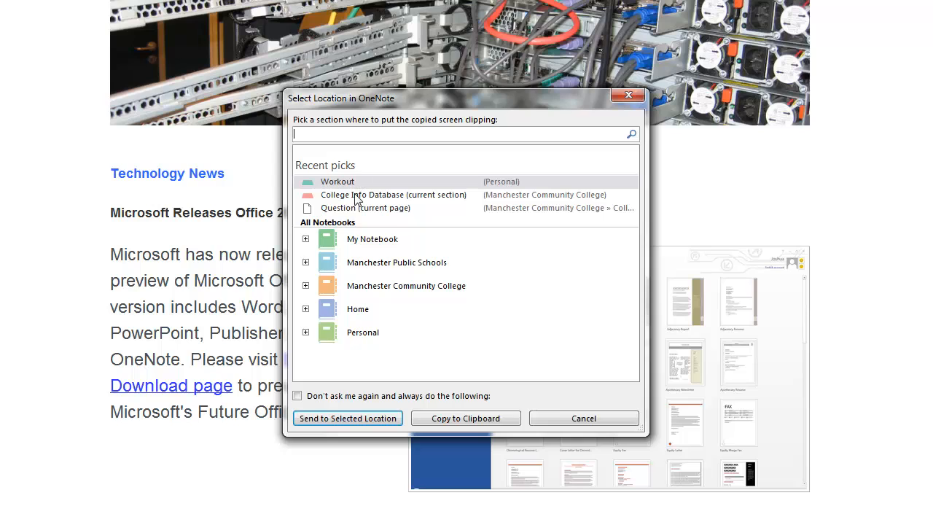
Send the clipping to College Info Database in the Manchester Community College notebook
click(366, 248)
click(364, 269)
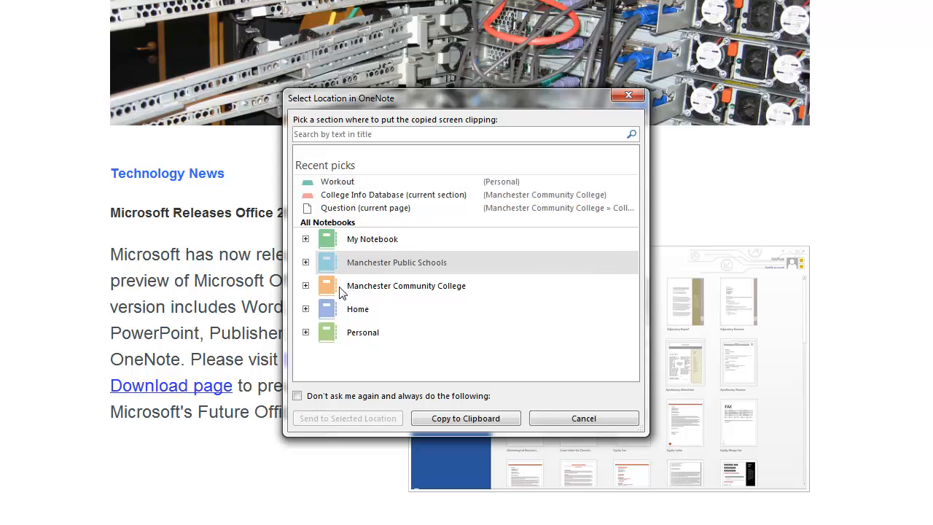
click(341, 290)
click(306, 286)
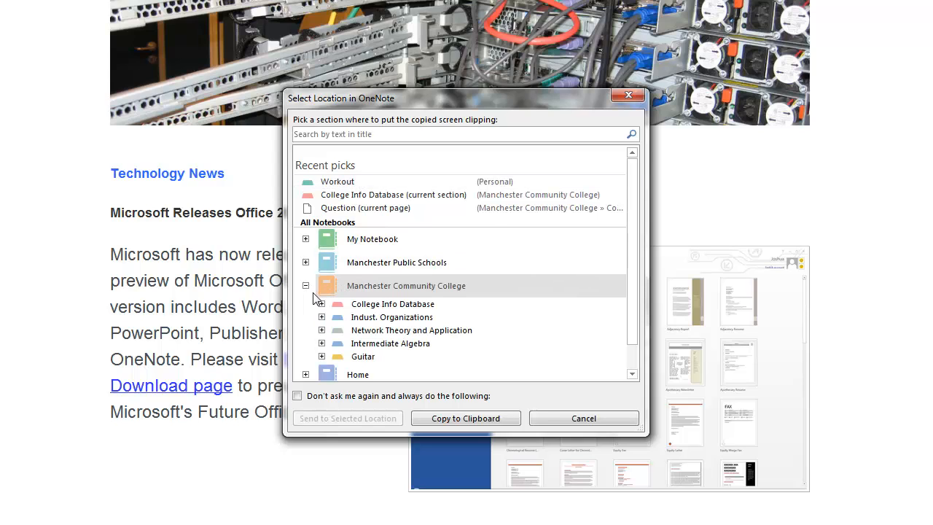
click(354, 319)
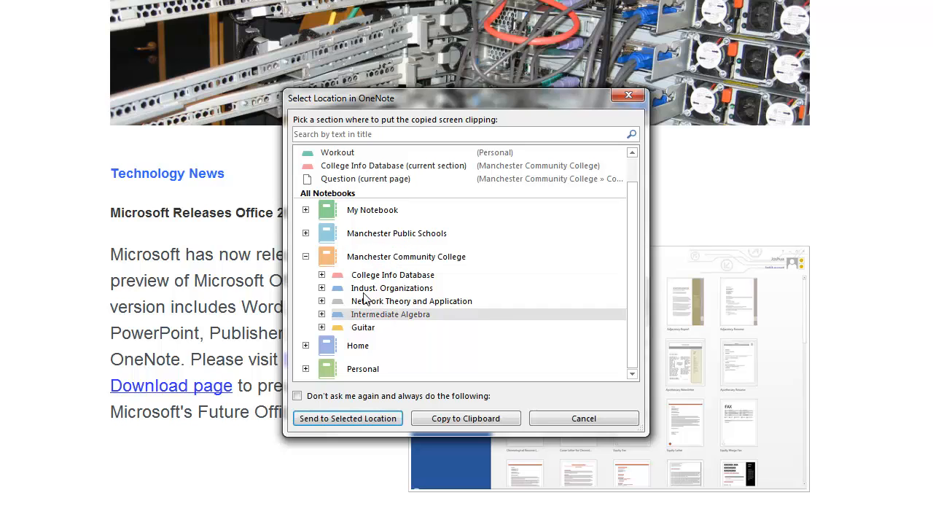
click(363, 291)
click(366, 301)
click(368, 289)
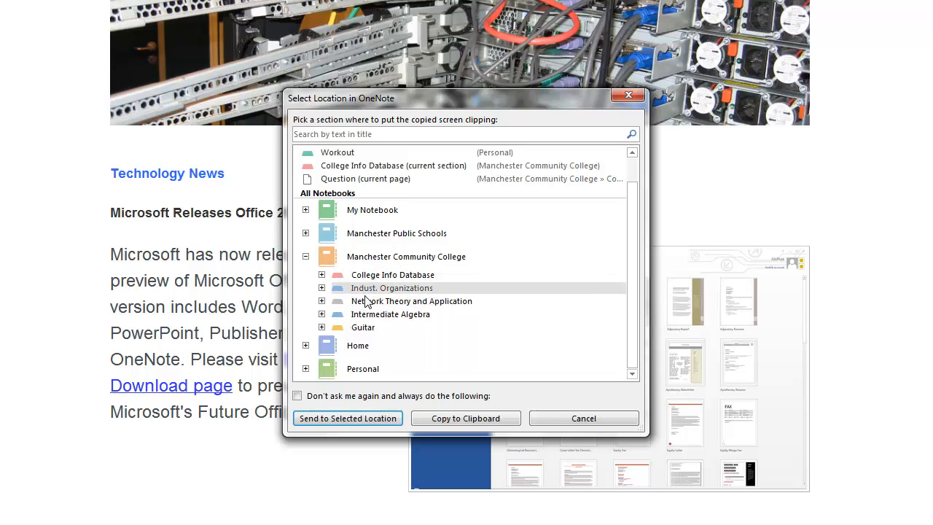
click(367, 301)
click(368, 289)
click(368, 301)
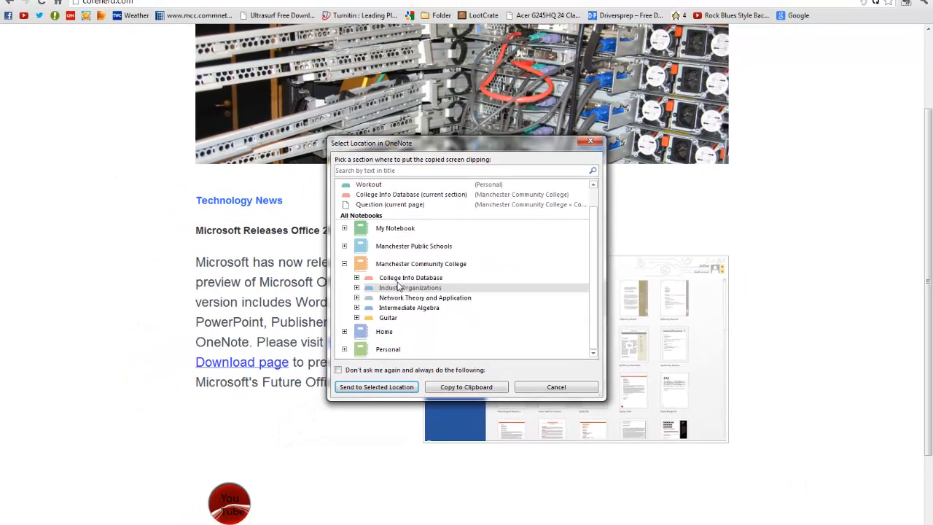
click(398, 280)
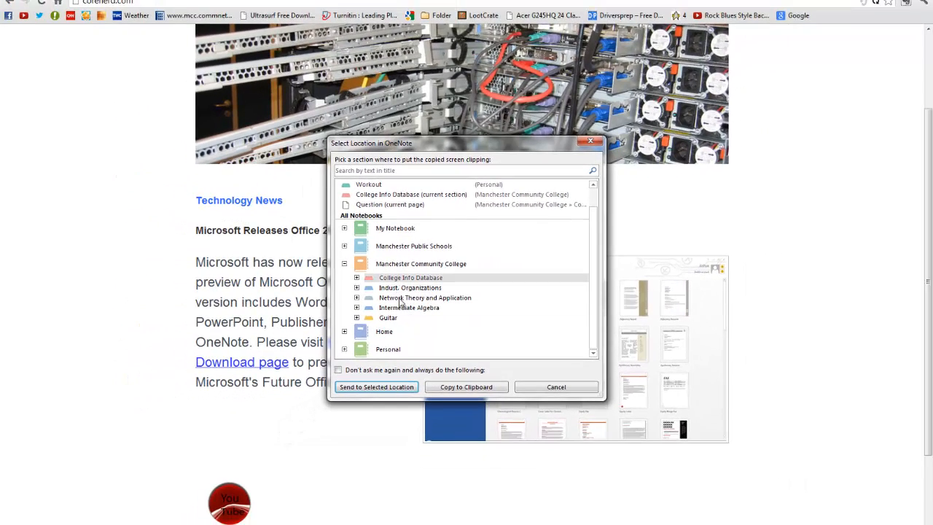
click(387, 393)
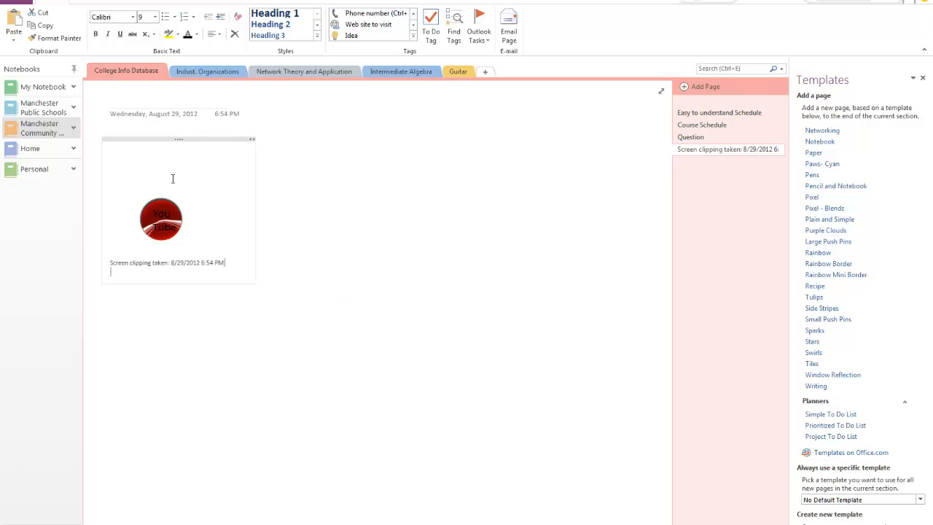
Delete the YouTube clipping note from the Untitled page and return to Chrome
click(138, 213)
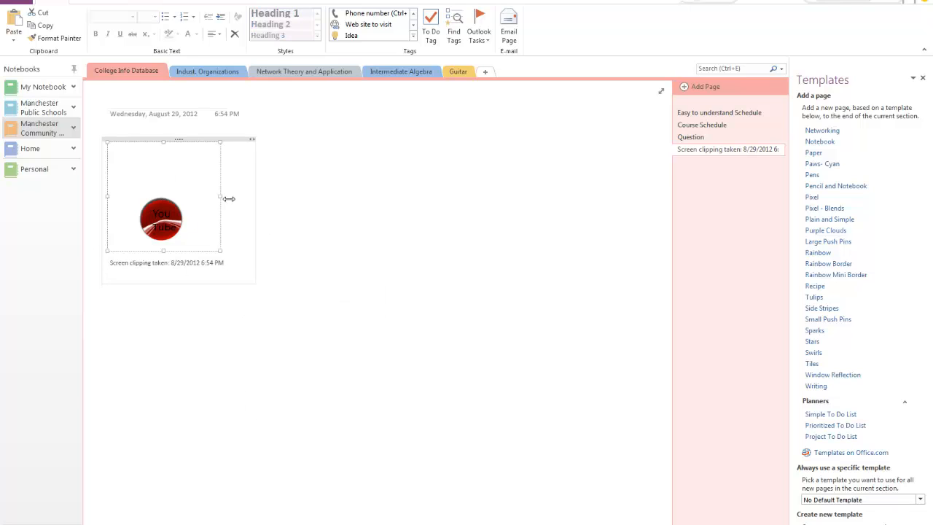
click(188, 138)
key(Delete)
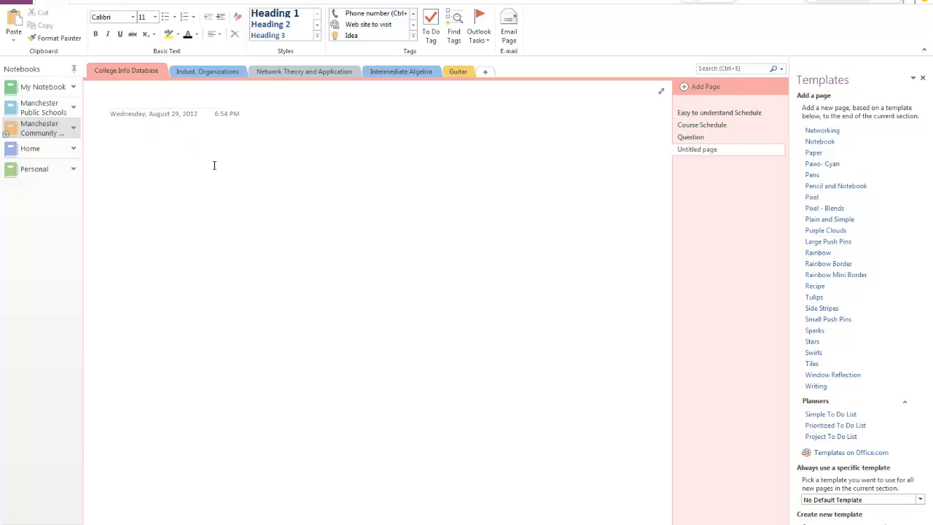
key(alt+Tab)
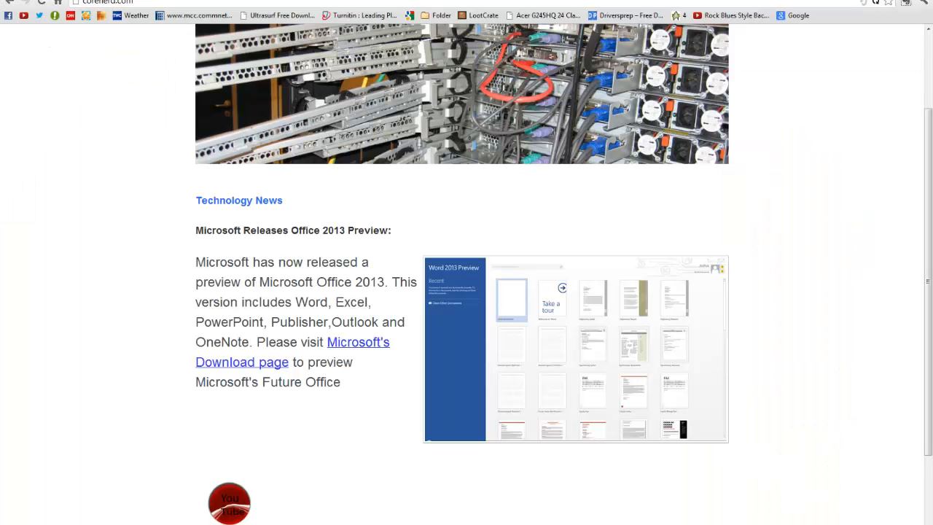
Copy the Technology News article below the banner, then return to OneNote
key(ctrl+a)
scroll(234, 409, up, 2)
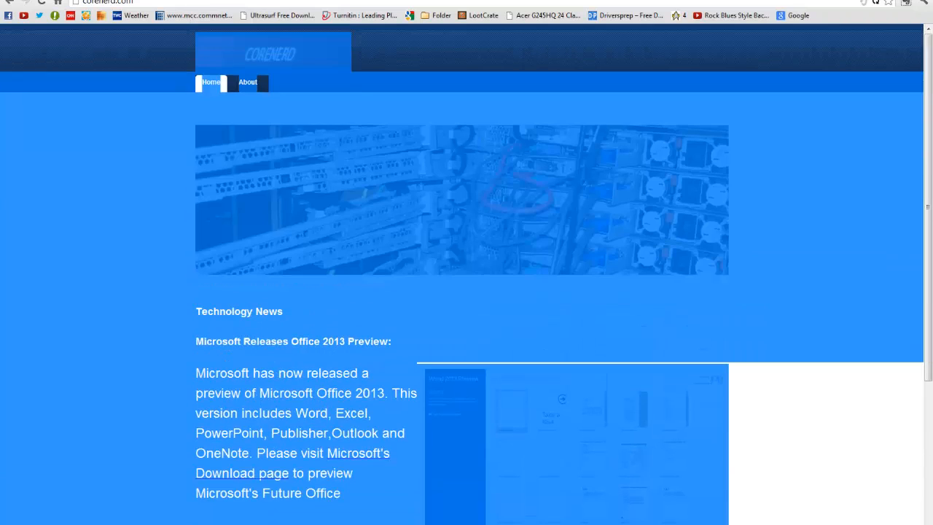
drag(184, 5, 214, 134)
key(ctrl+c)
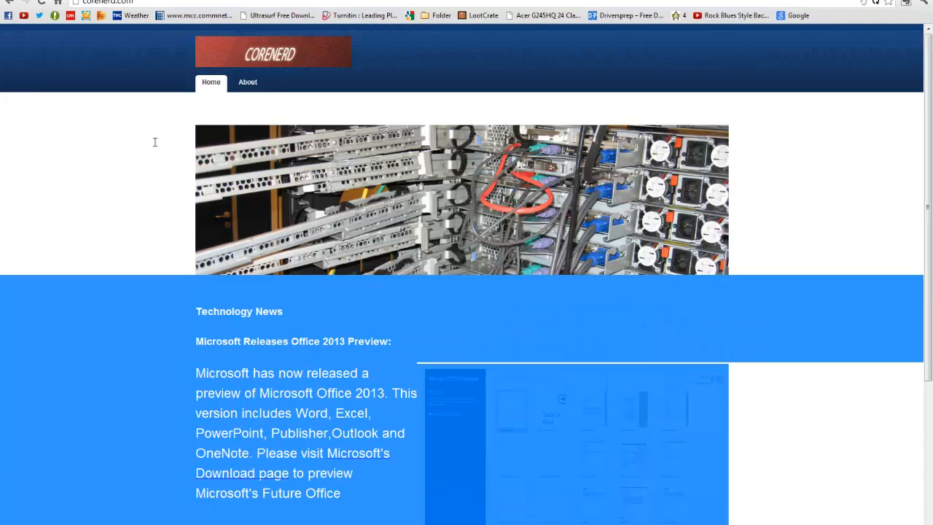
key(alt+Tab)
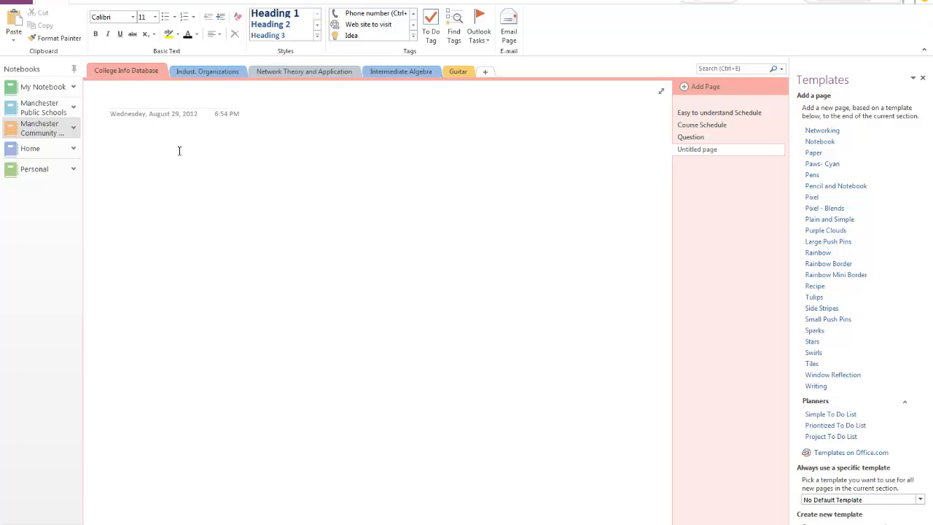
Paste the Technology News article and reposition its Word 2013 preview image
key(ctrl+v)
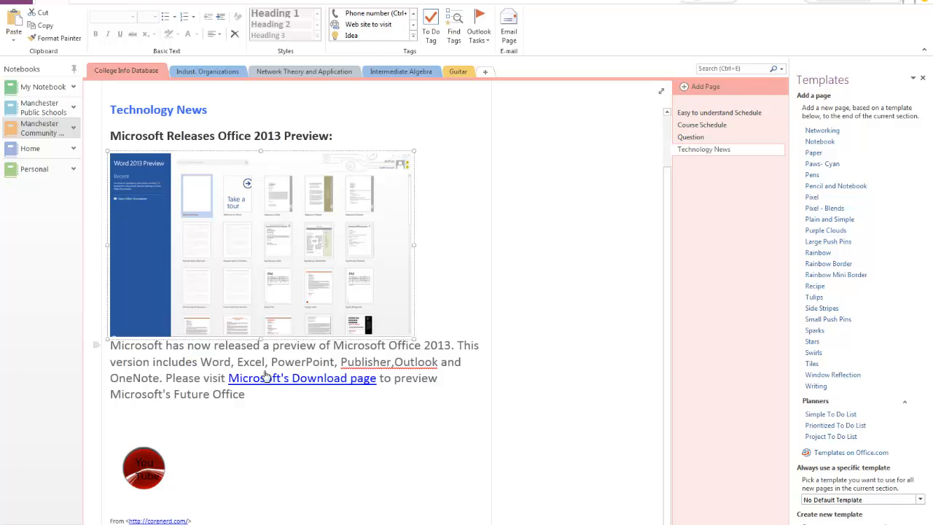
drag(333, 179, 538, 204)
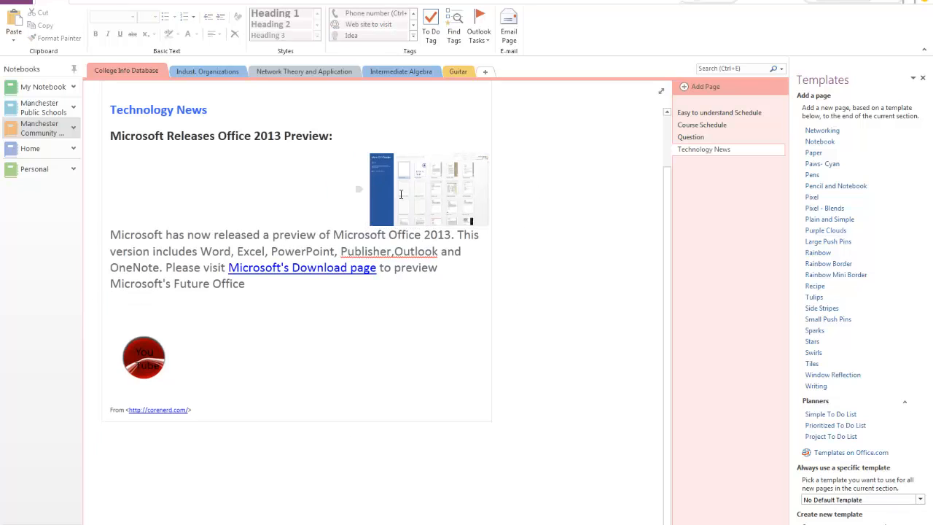
drag(349, 196, 290, 192)
drag(419, 192, 239, 189)
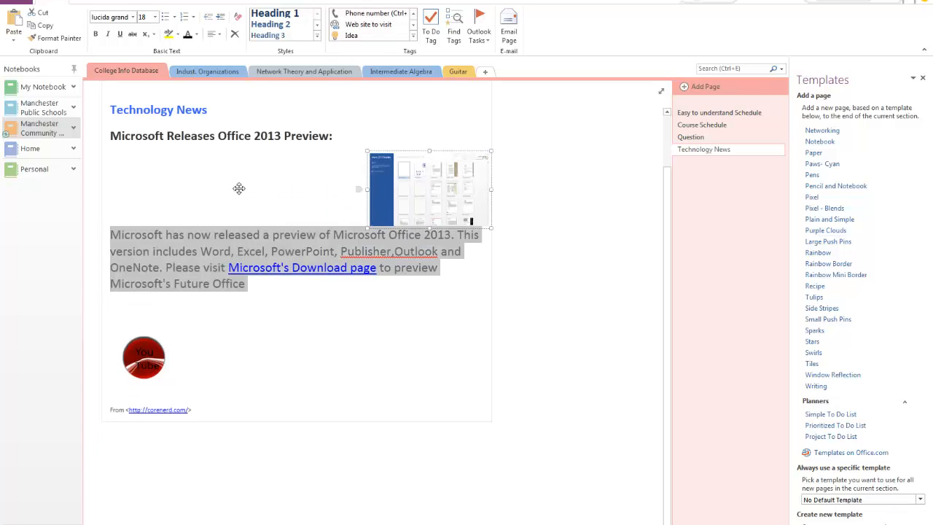
click(250, 315)
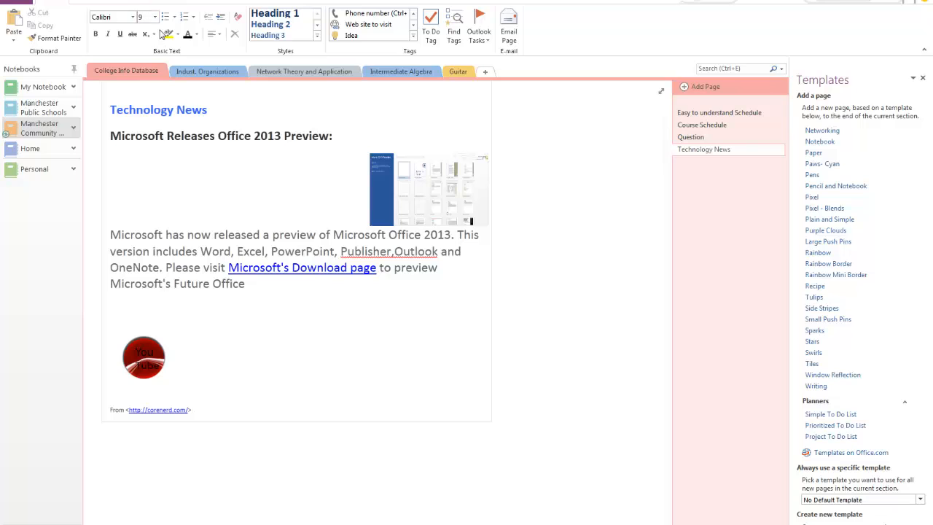
Highlight the article's first sentence, ending with '2013.', in yellow
drag(107, 224, 188, 244)
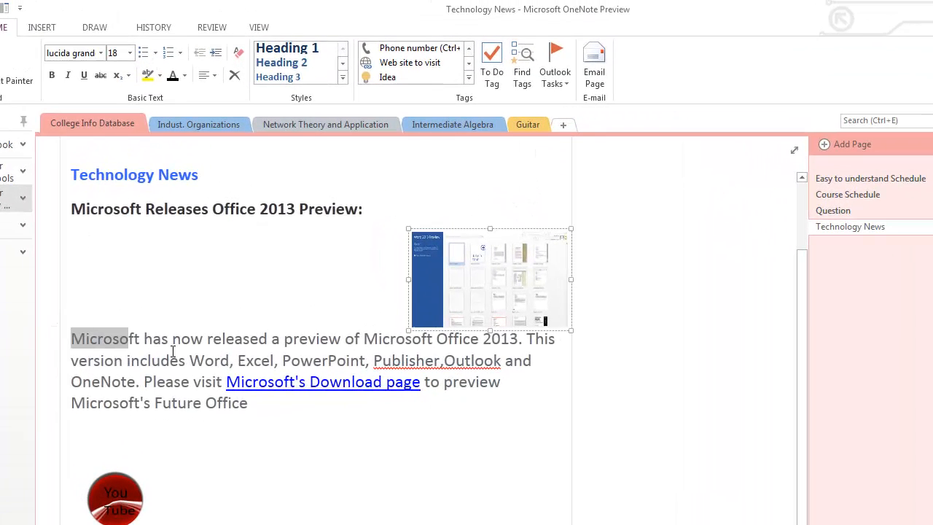
drag(173, 351, 422, 338)
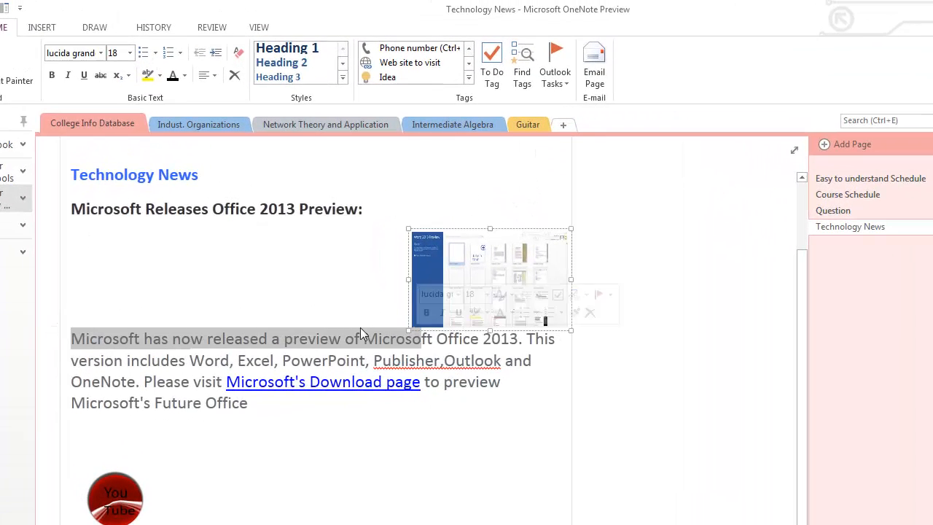
drag(525, 339, 70, 338)
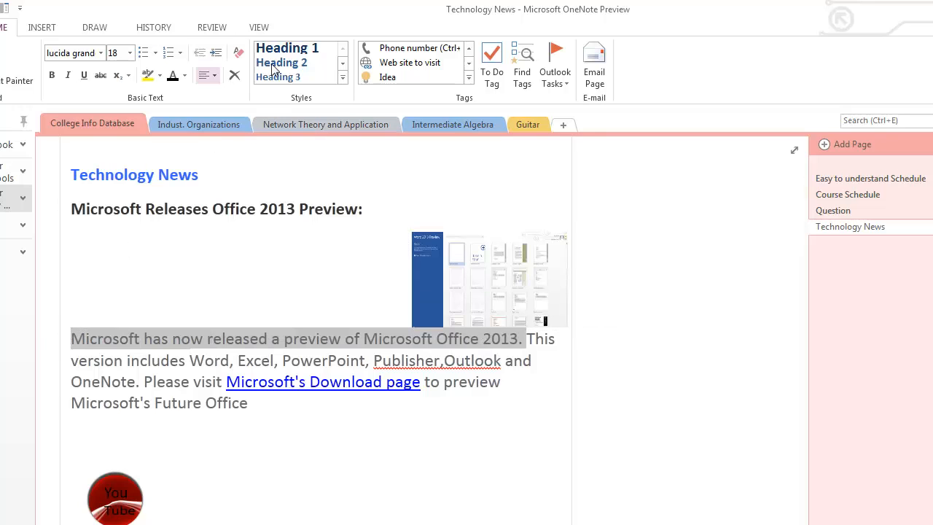
click(147, 75)
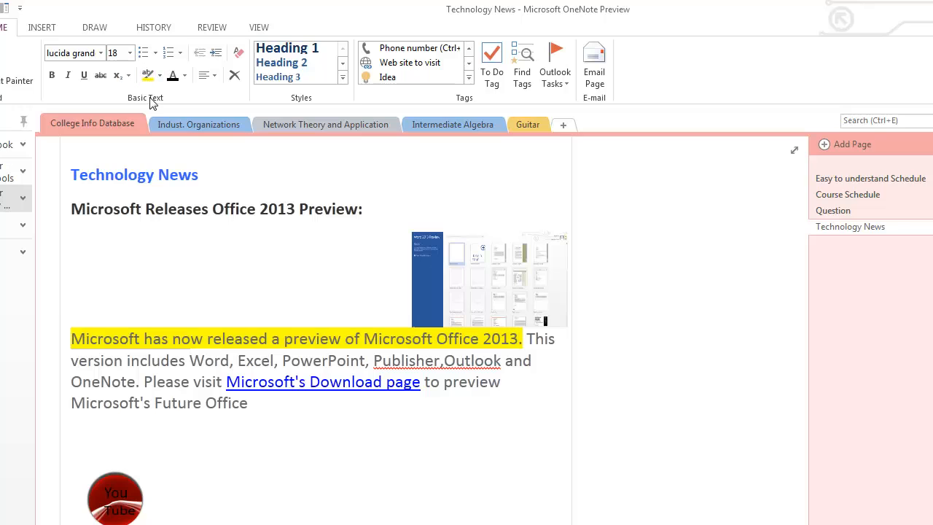
Draw a yellow highlighter stroke along the article's OneNote line
click(93, 27)
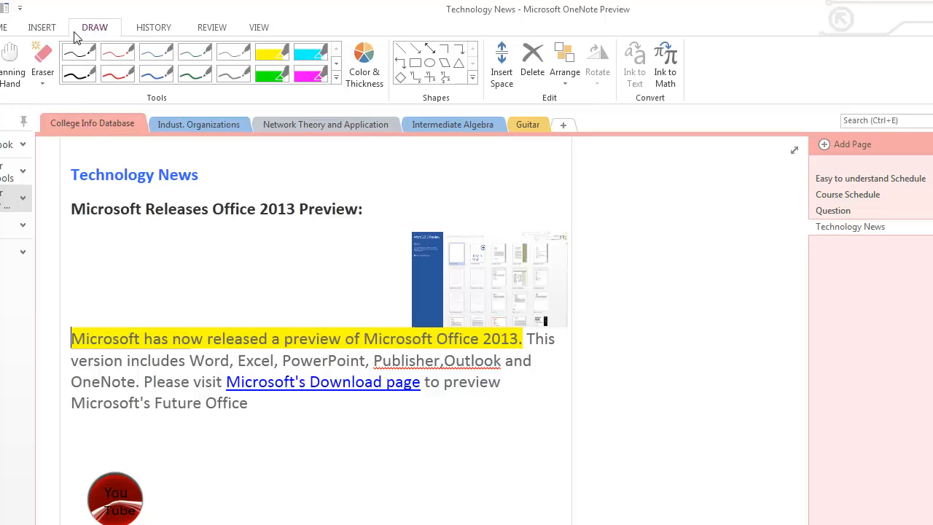
click(272, 53)
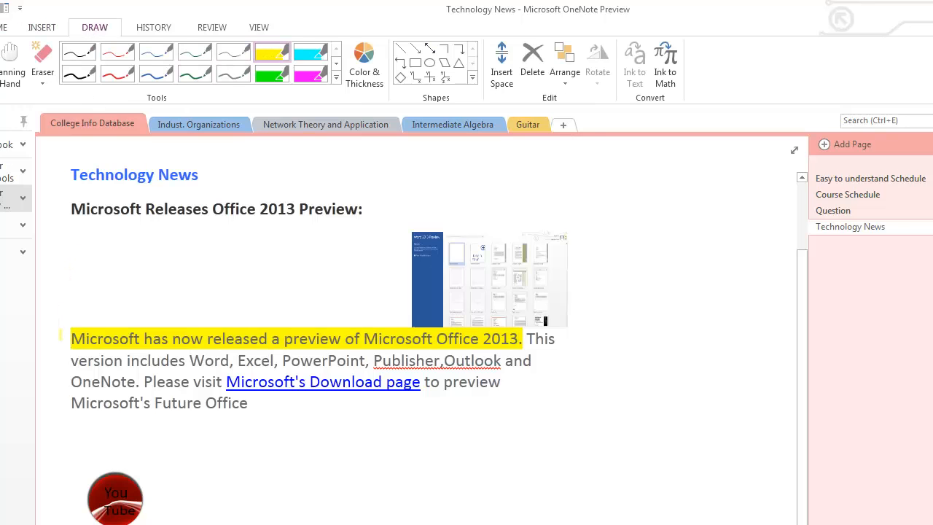
drag(70, 381, 494, 380)
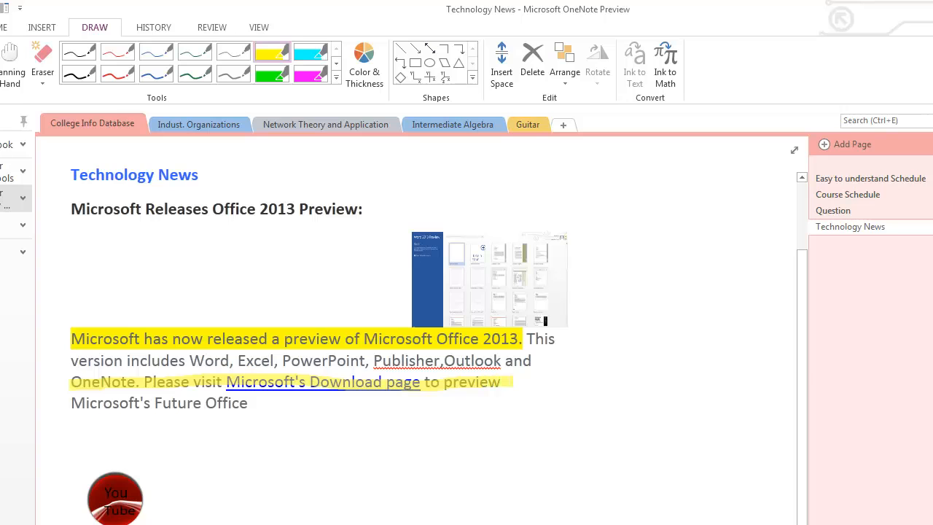
Browse the pen gallery, then return to Select & Type mode
click(336, 77)
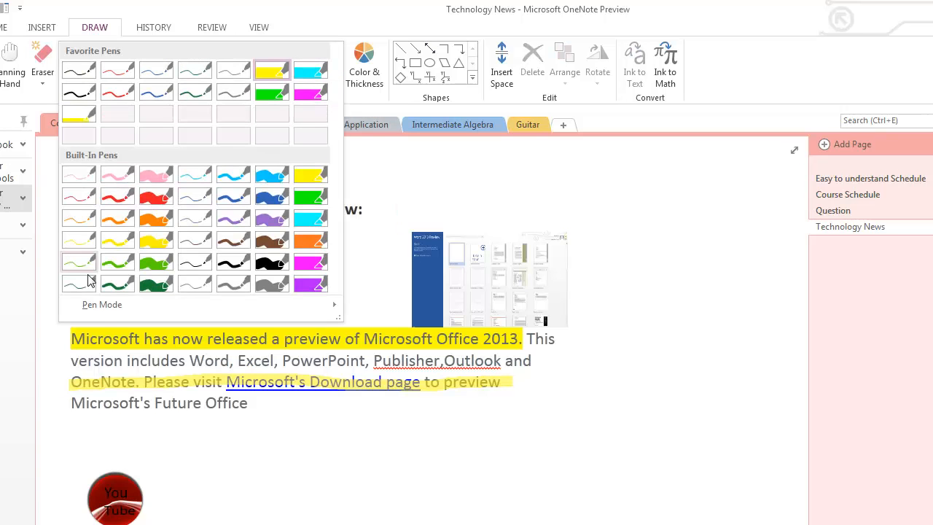
mouse_move(134, 306)
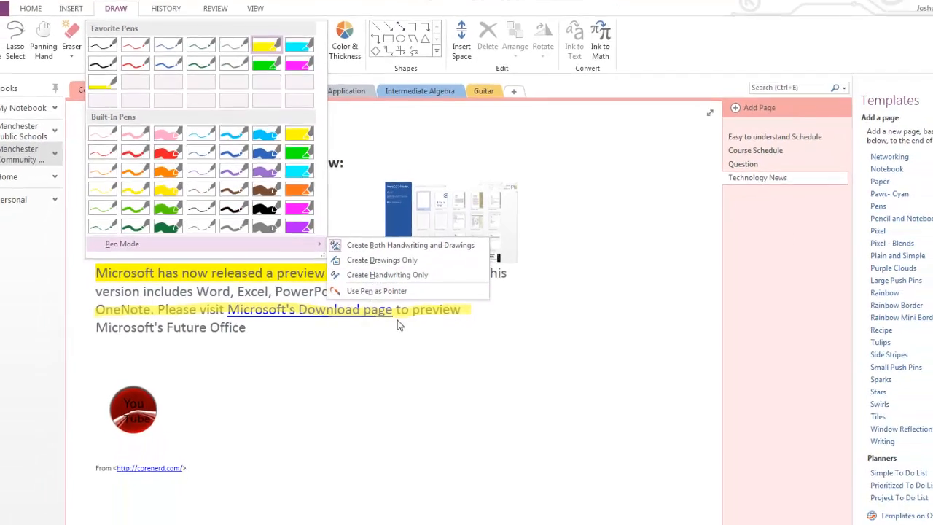
click(530, 231)
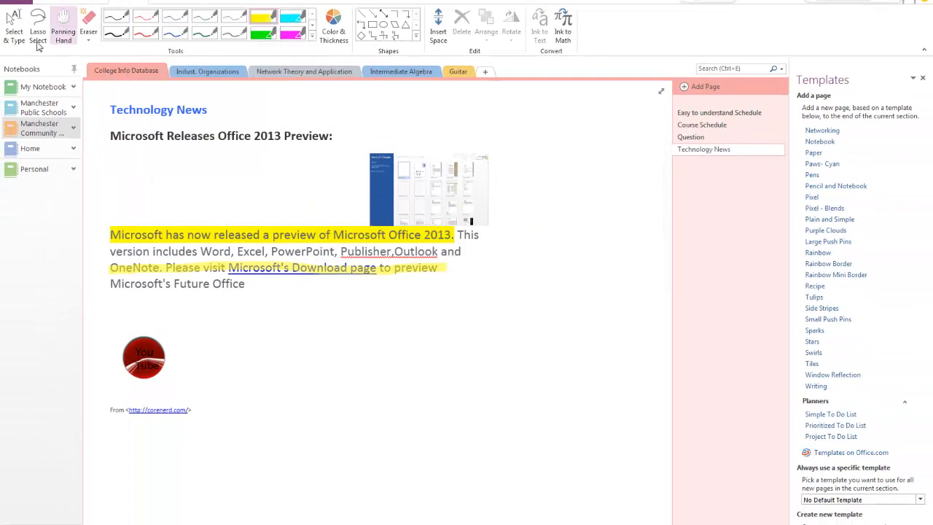
click(16, 30)
click(183, 4)
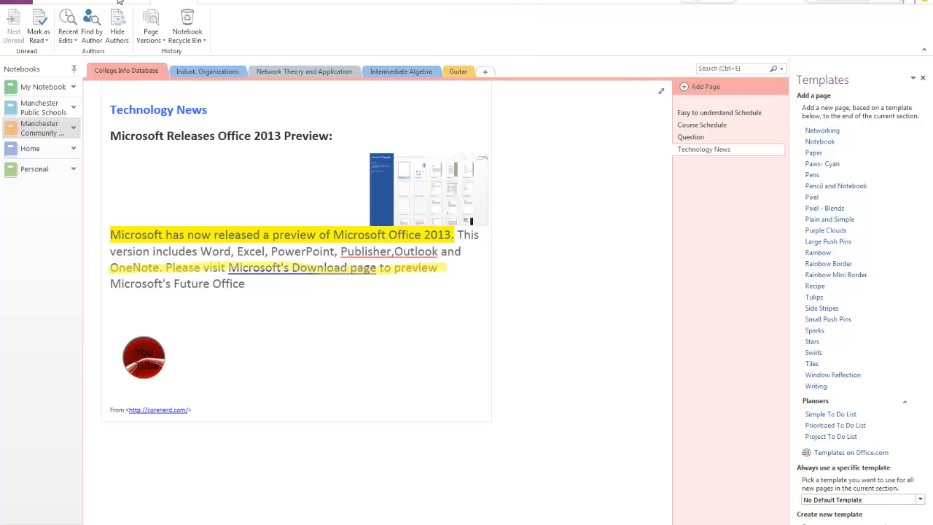
click(117, 3)
Search Bing Image Search from Online Pictures for 'iphone'
click(69, 5)
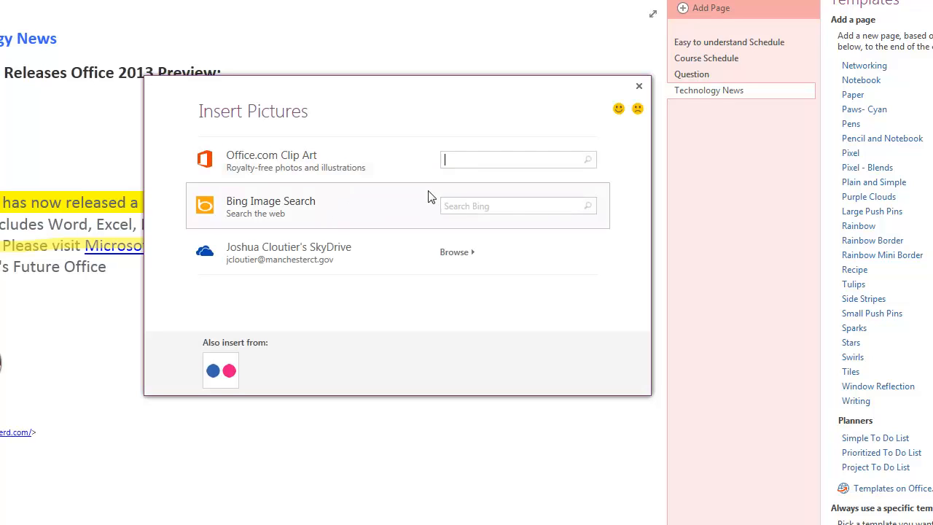
click(458, 203)
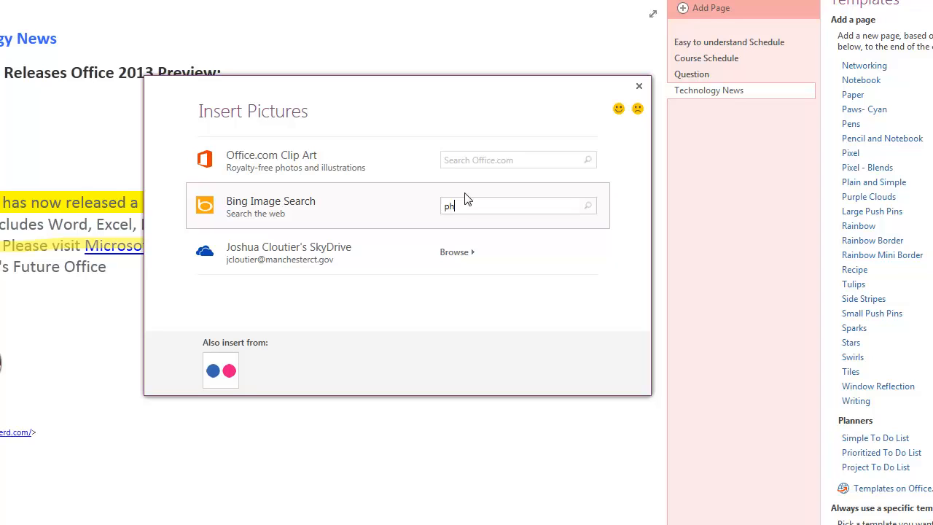
text(iphone)
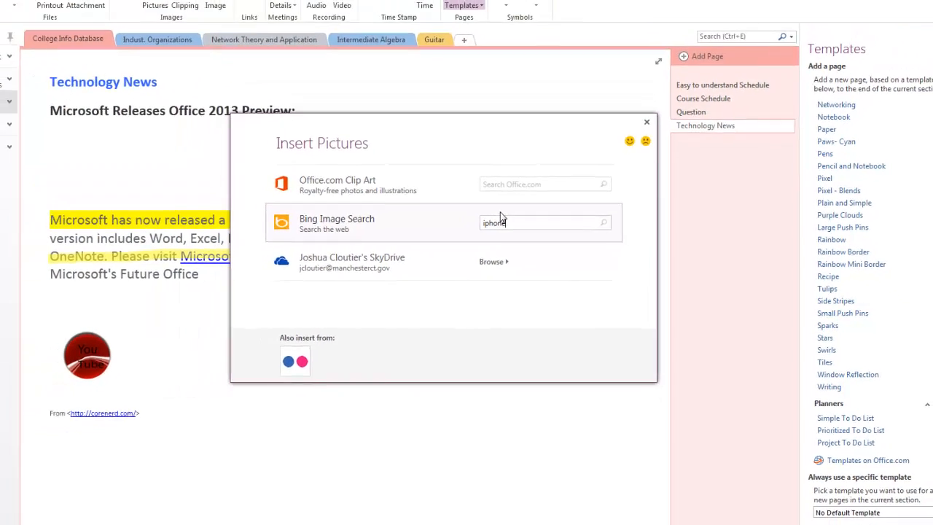
key(Return)
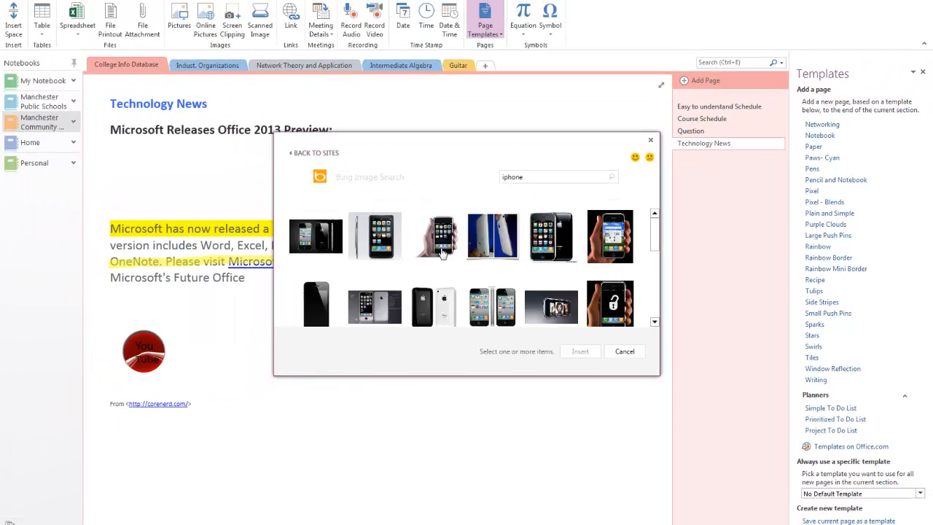
Try inserting the blue iPhone photo and dismiss the conversion and import error prompts
scroll(417, 252, down, 1)
scroll(417, 252, up, 1)
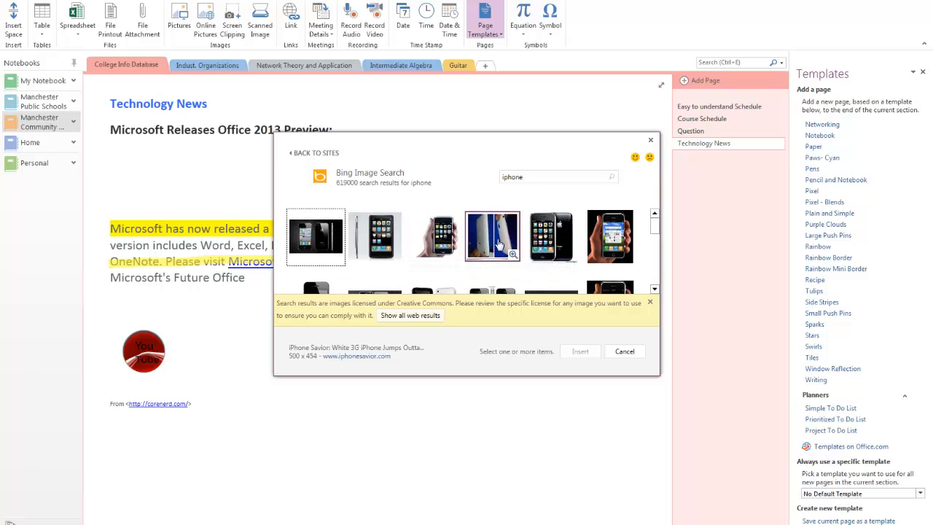
click(502, 242)
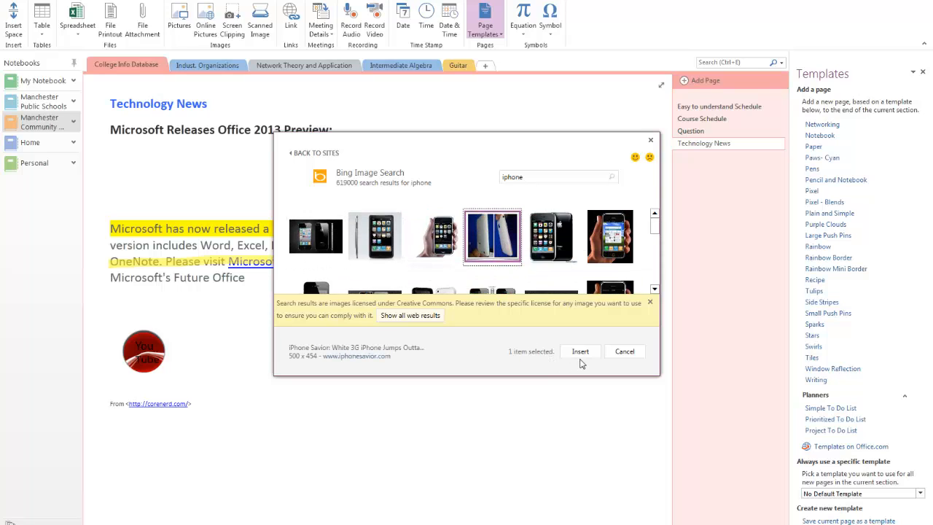
click(581, 353)
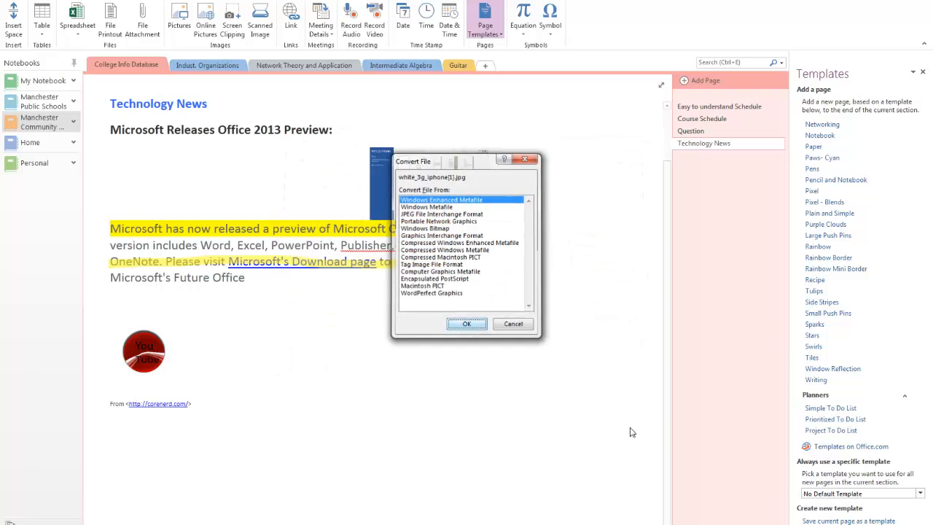
key(Return)
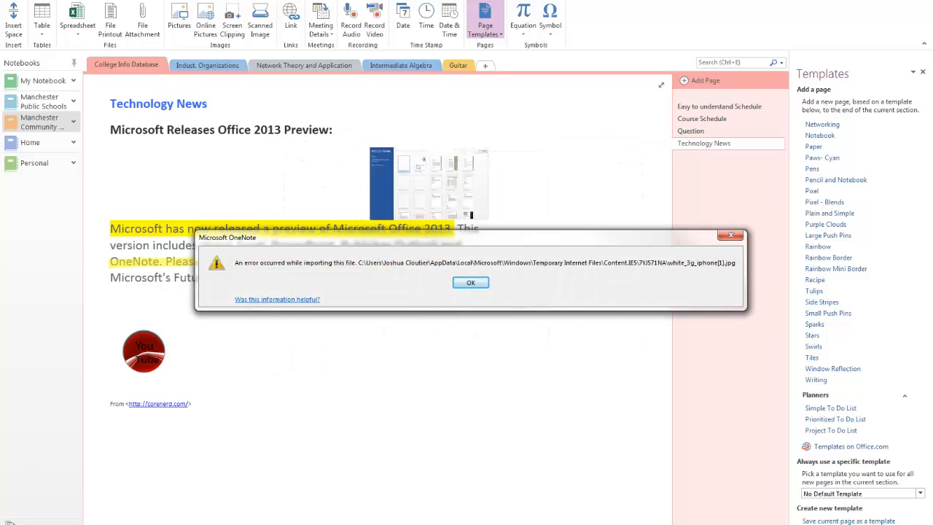
key(Return)
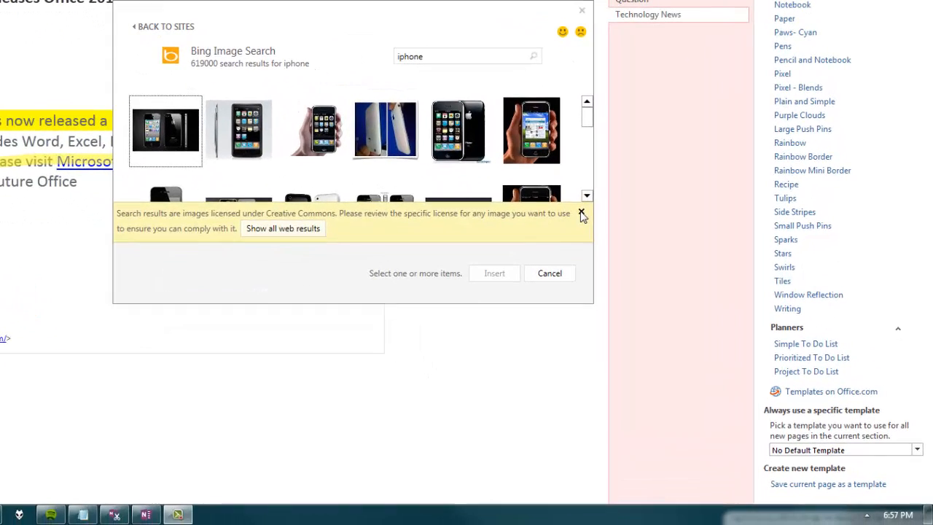
Dismiss the licence notice and insert the red no-iPhone image from the results
click(582, 213)
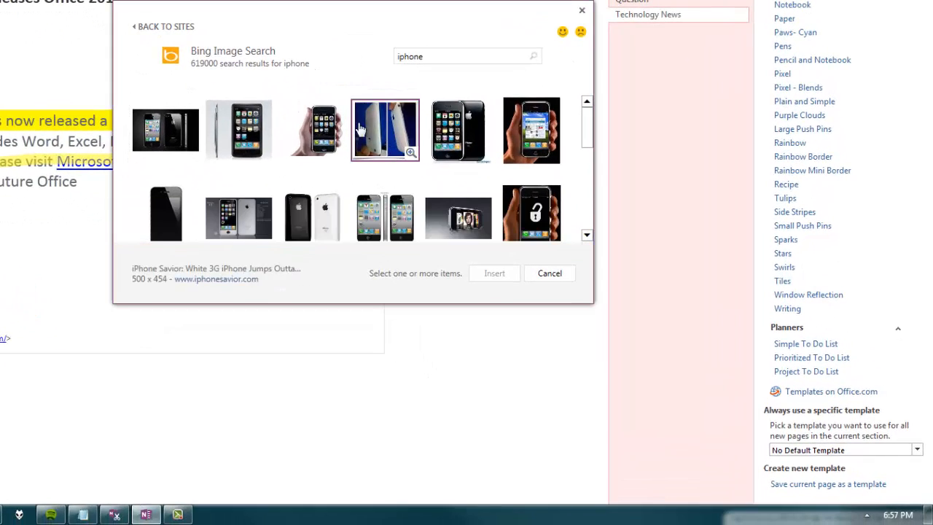
click(588, 234)
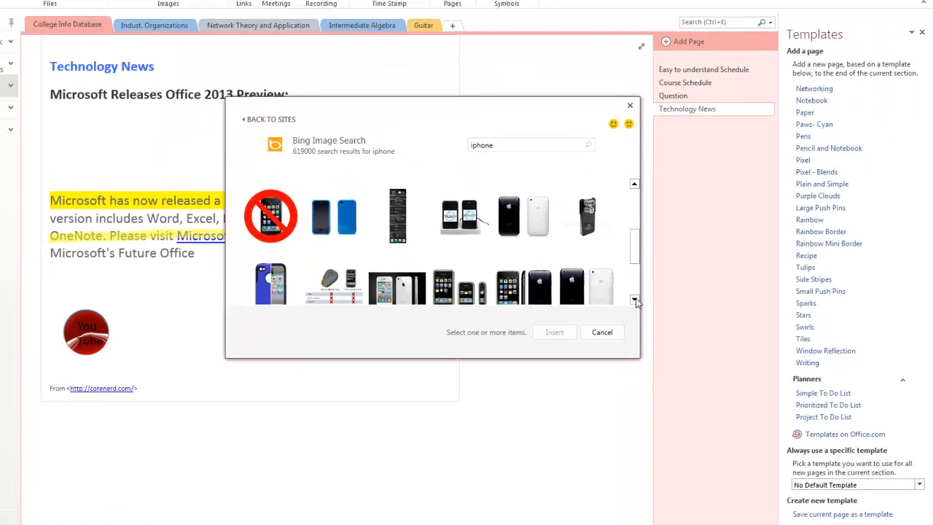
click(210, 214)
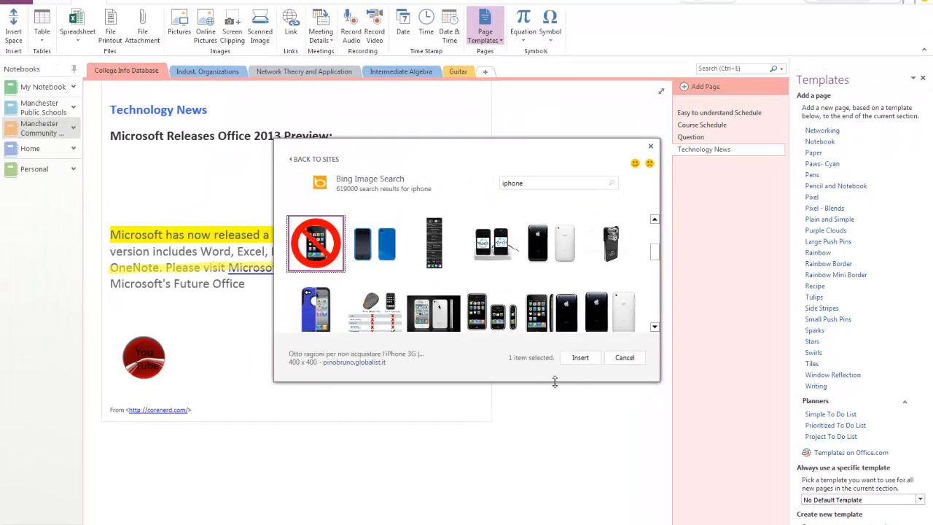
click(581, 359)
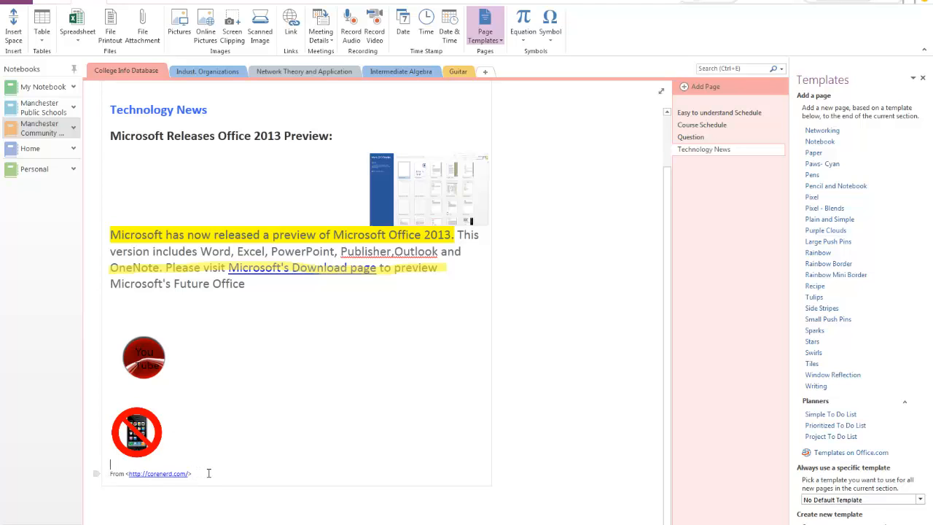
Move the no-iPhone image beside the article, enlarge it, then delete it
click(110, 474)
click(146, 362)
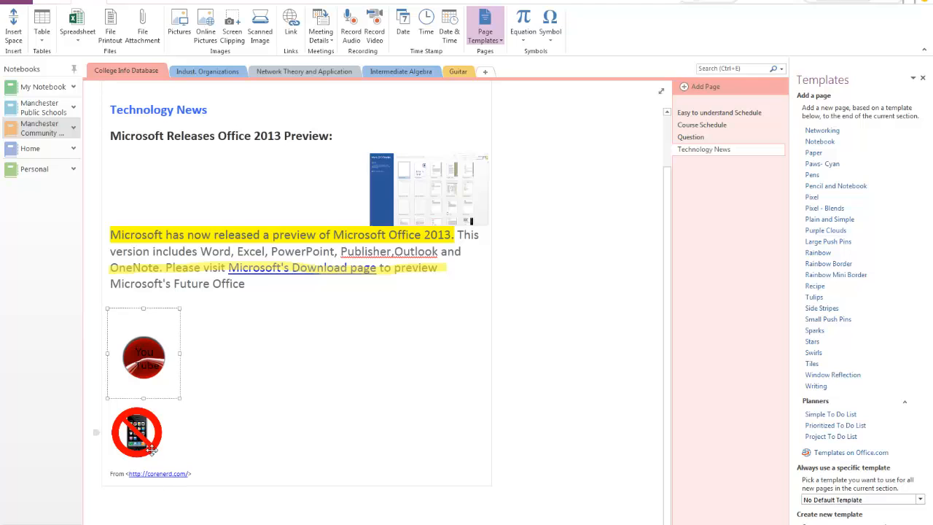
drag(149, 437, 445, 348)
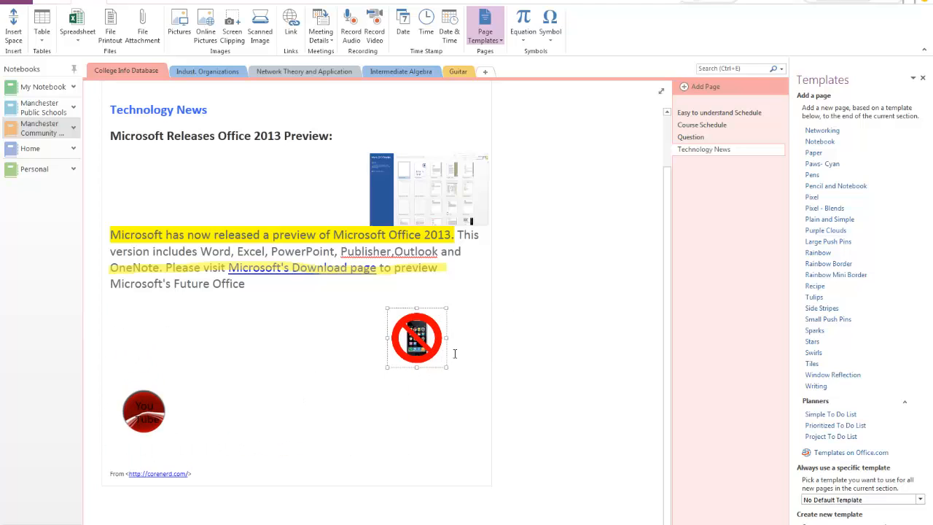
drag(447, 367, 511, 390)
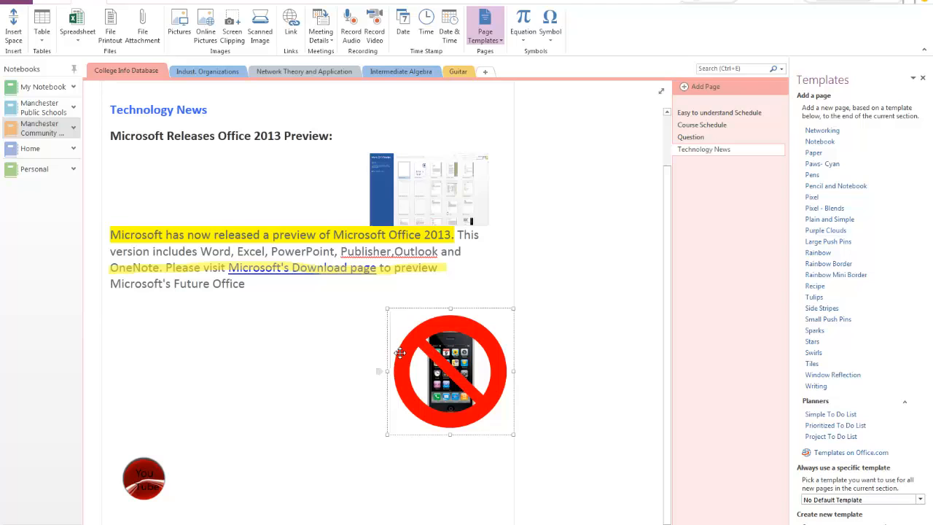
key(Delete)
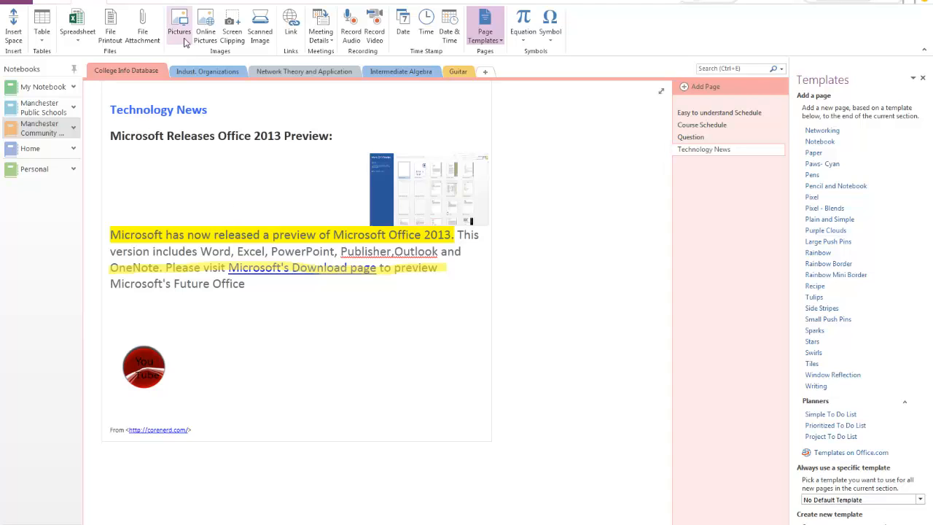
Insert a new blank Excel spreadsheet, move it left under the Technology News text, and open it for editing
click(78, 35)
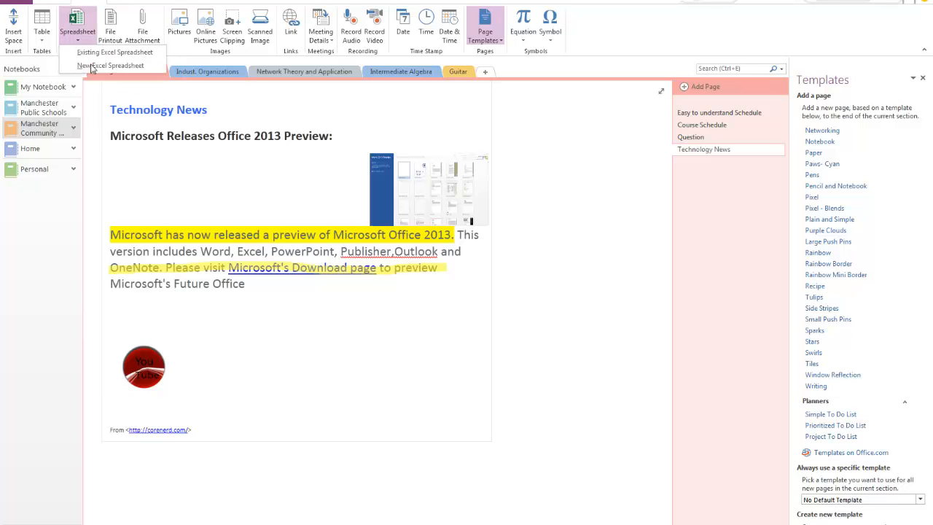
click(107, 65)
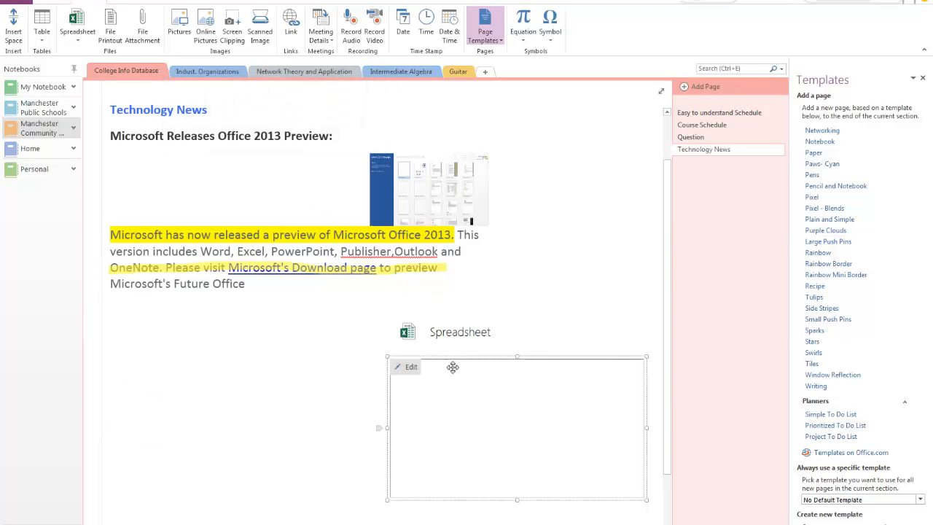
drag(453, 366, 293, 366)
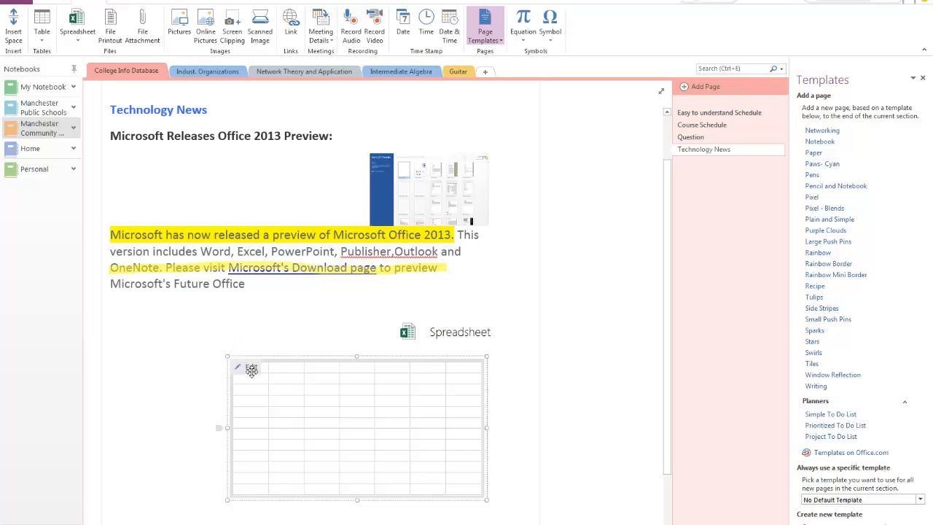
click(251, 369)
Enter 'Days' in A1 and '1000 Days' in A2
click(198, 274)
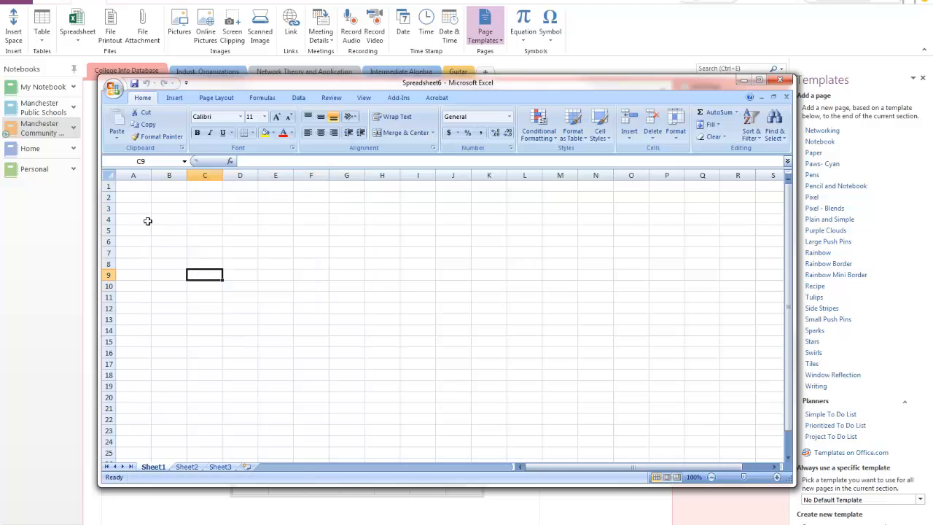
click(133, 194)
double_click(134, 189)
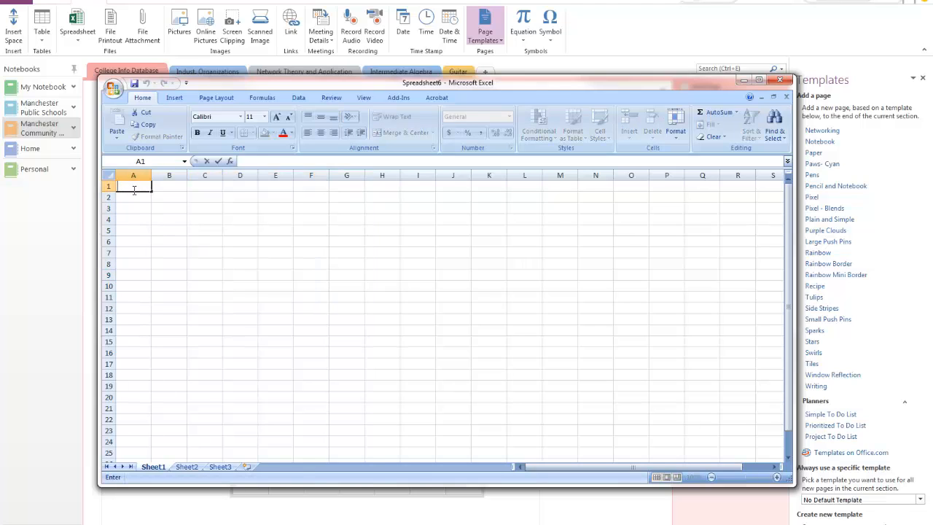
text(123)
key(BackSpace)
key(BackSpace)
key(BackSpace)
text(1000)
key(BackSpace)
key(BackSpace)
key(BackSpace)
key(BackSpace)
text(Days)
key(Return)
text(10)
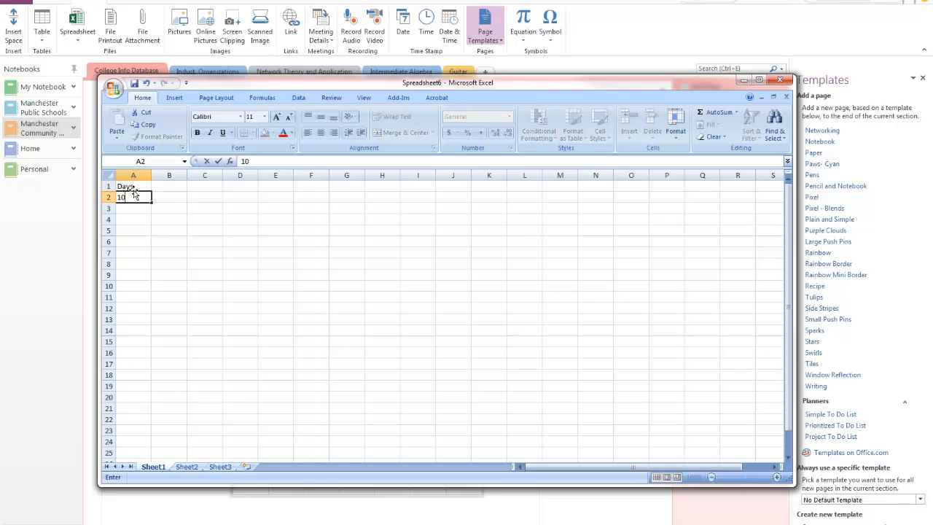
text(00 Da)
key(Return)
Enter '4 hours' in B2 and the formula =A2*B2 in C2
key(Right)
key(Up)
key(Up)
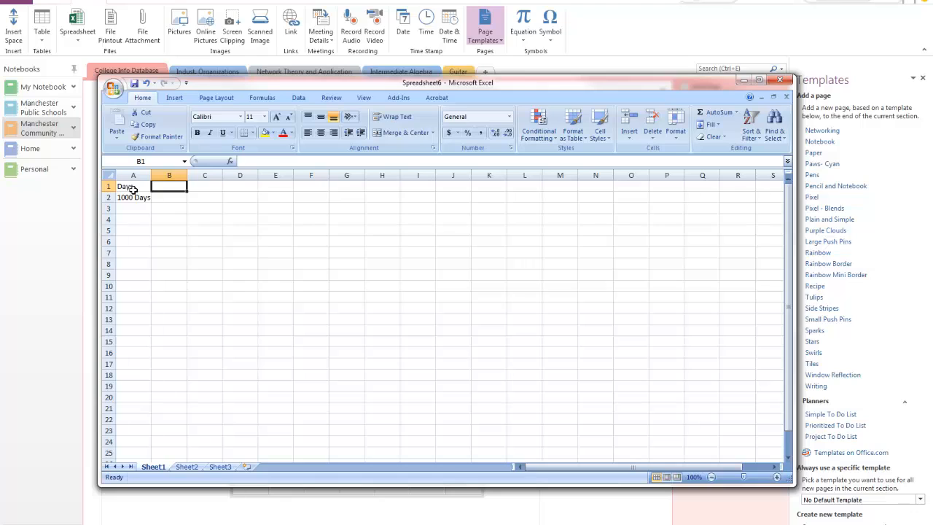
key(Down)
text(4)
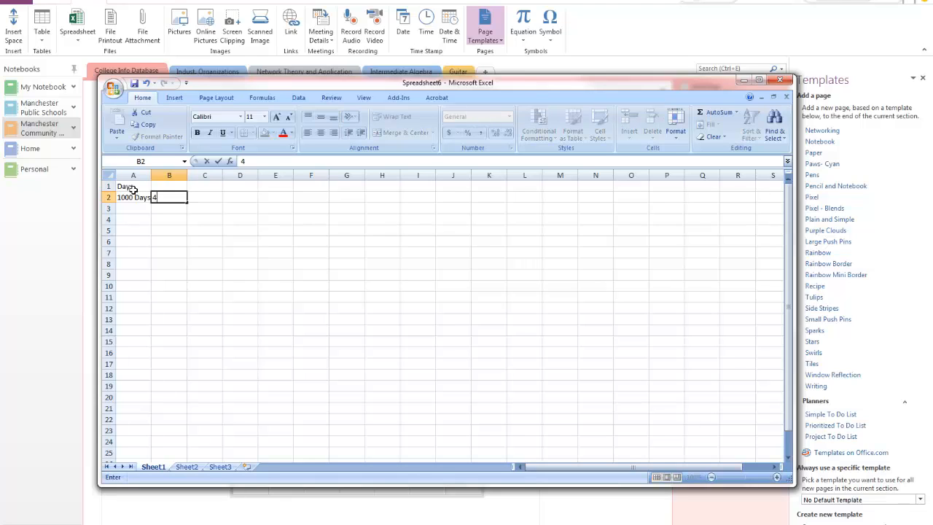
text( hours)
key(Return)
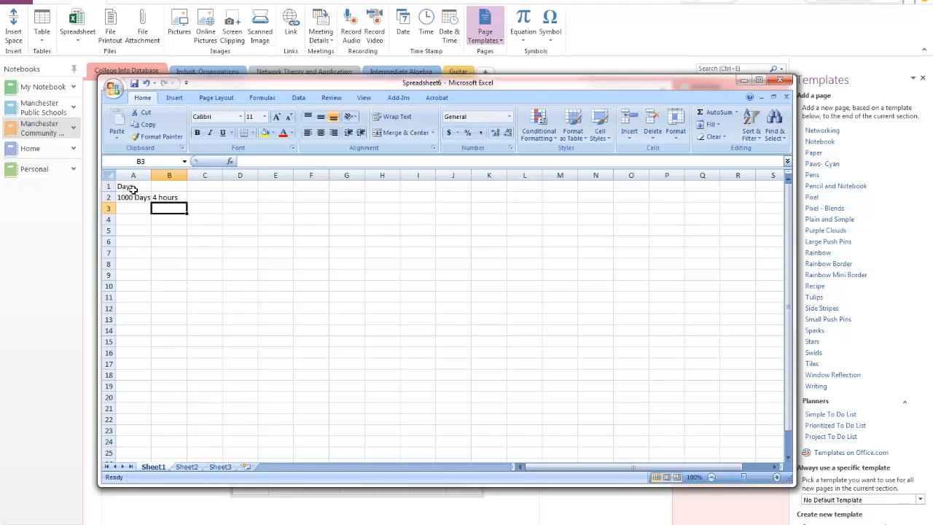
key(Right)
key(Up)
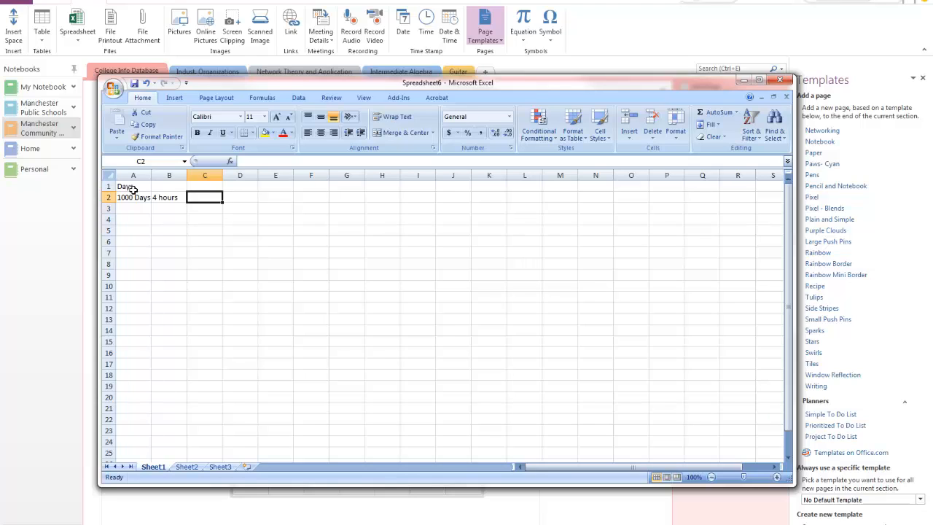
text(A2)
key(BackSpace)
key(BackSpace)
text(=)
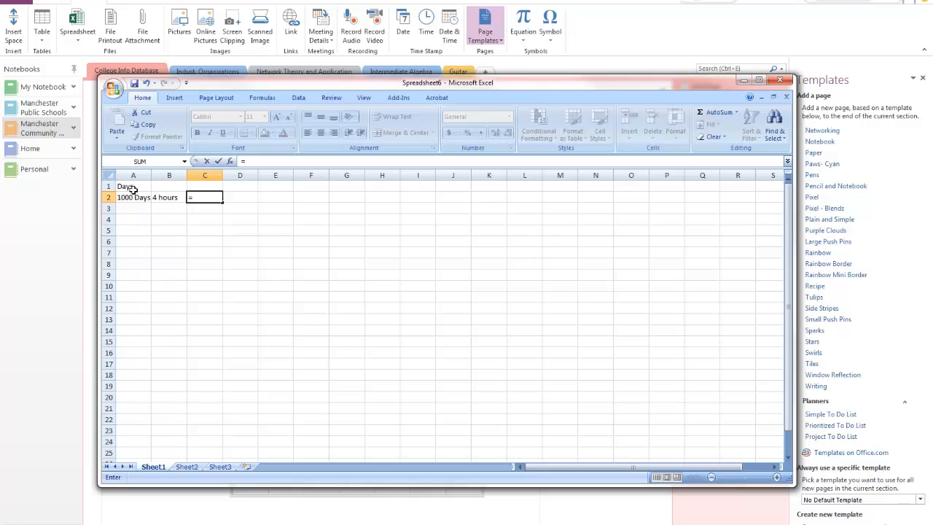
text(a2*B2)
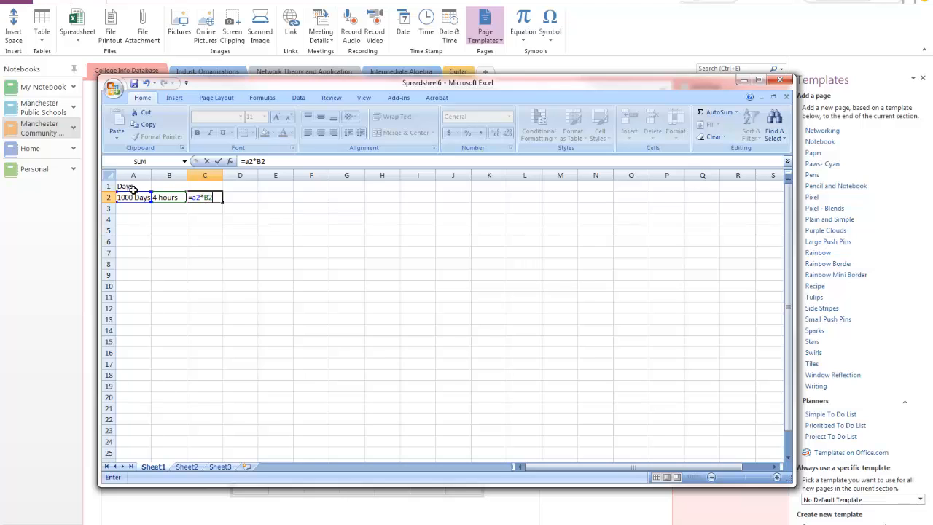
key(Return)
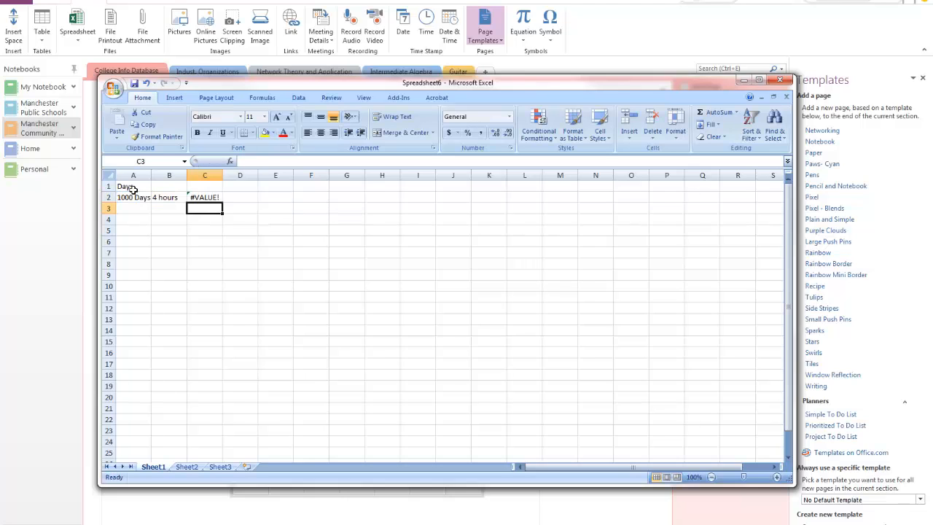
Strip 'hours' from B2 and 'Days' from A2, leaving 4 and 1000, then close Excel
click(194, 199)
click(177, 199)
double_click(163, 197)
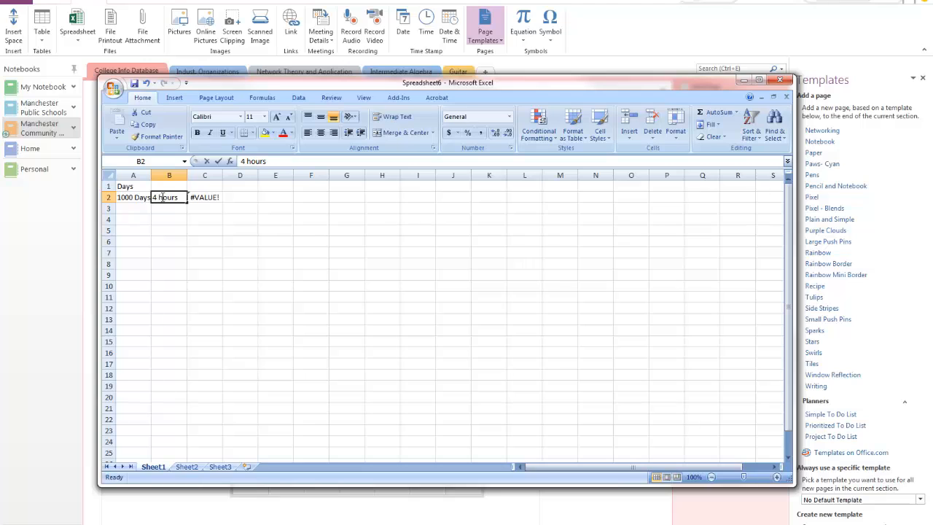
double_click(162, 197)
key(BackSpace)
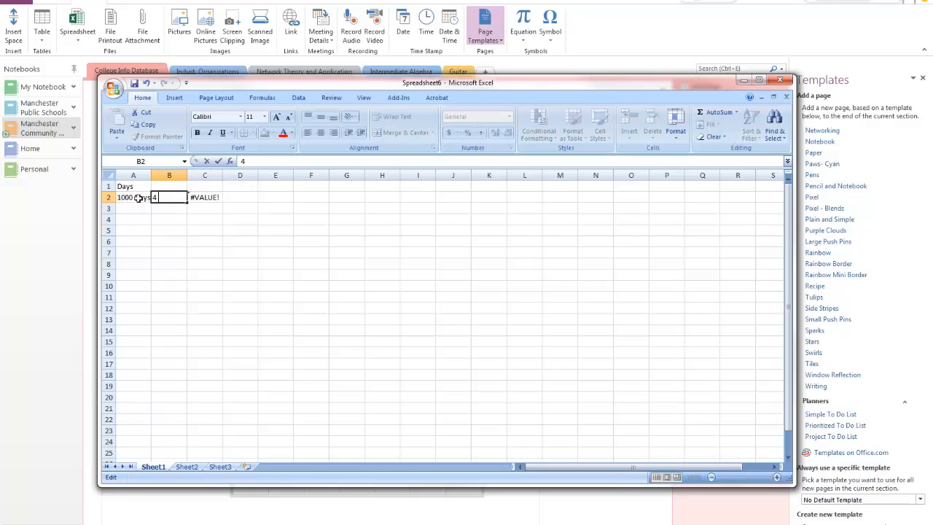
click(137, 198)
double_click(136, 198)
double_click(142, 198)
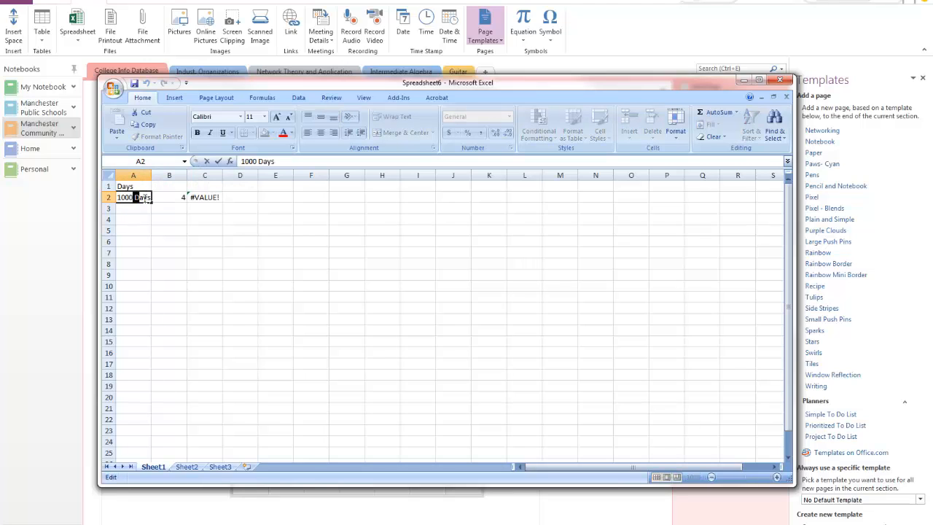
key(BackSpace)
key(Return)
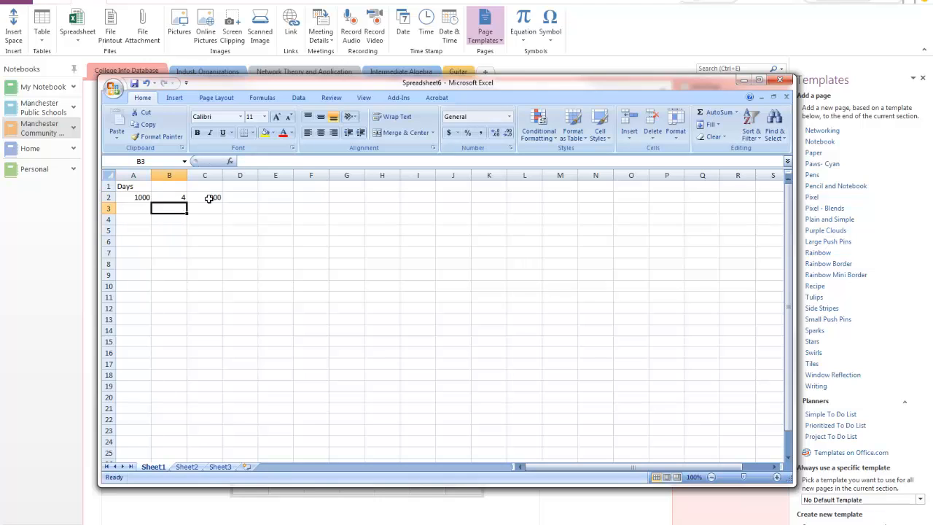
click(210, 197)
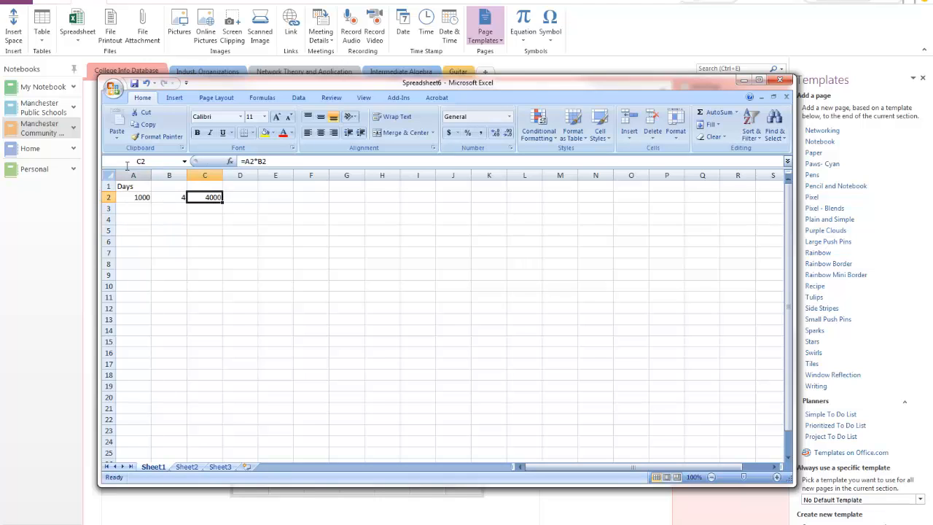
click(780, 80)
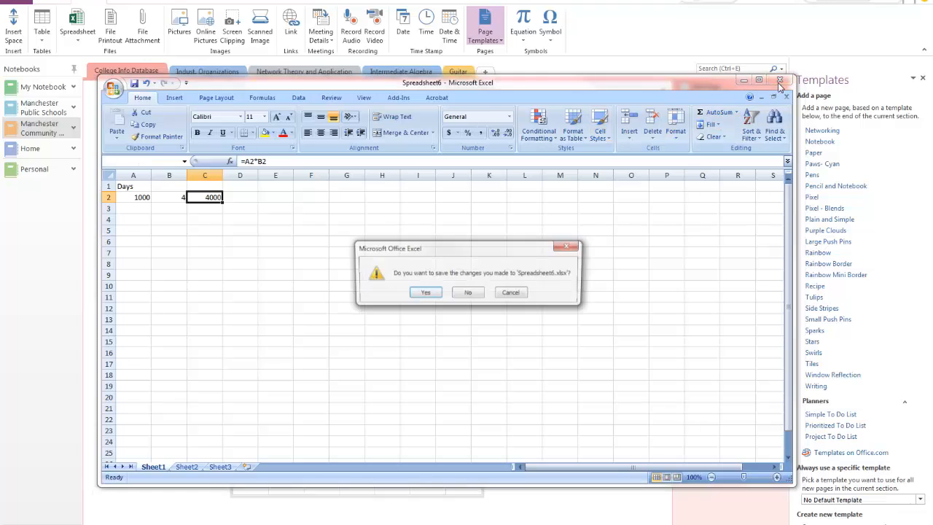
Save the spreadsheet changes and dismiss the file-not-found errors to return to the page
click(422, 294)
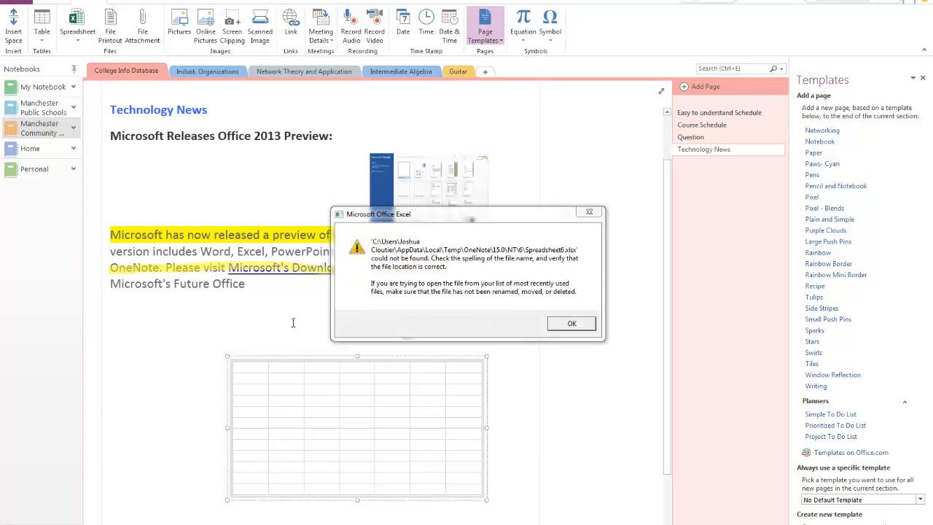
click(570, 323)
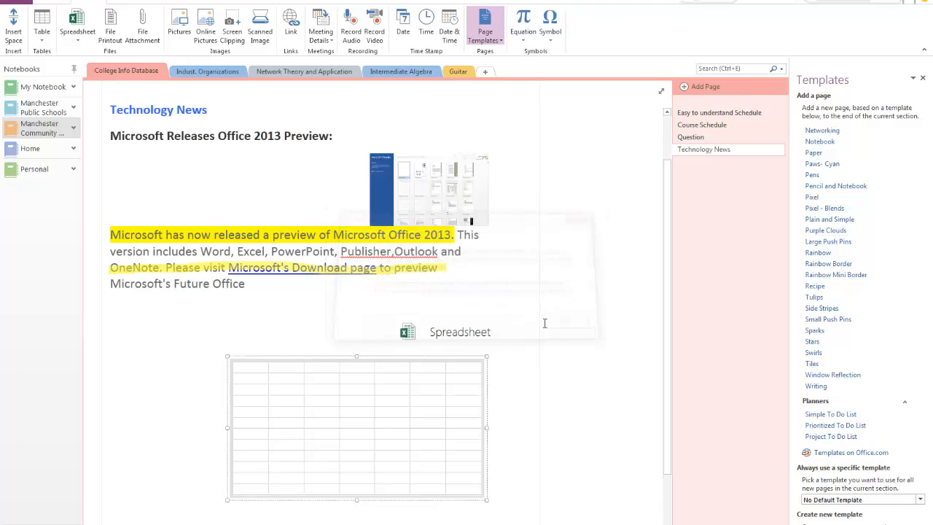
click(556, 383)
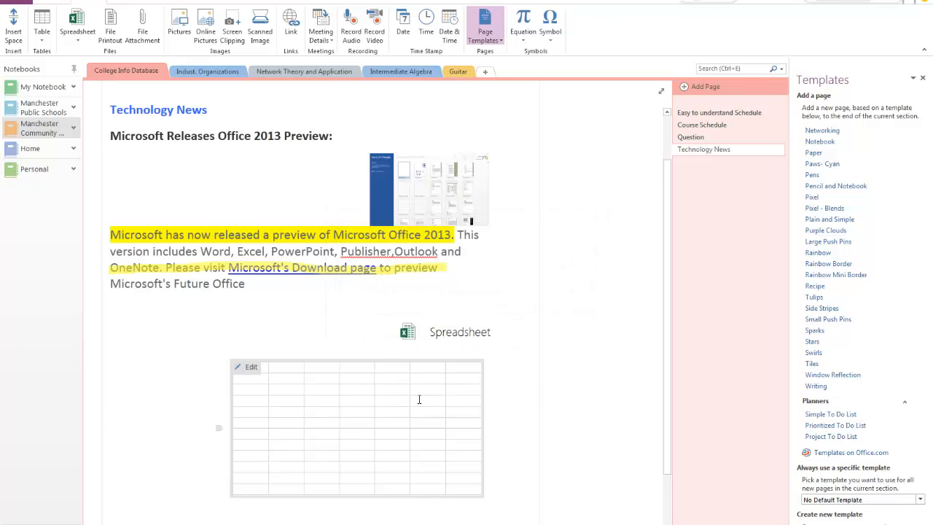
scroll(418, 396, down, 1)
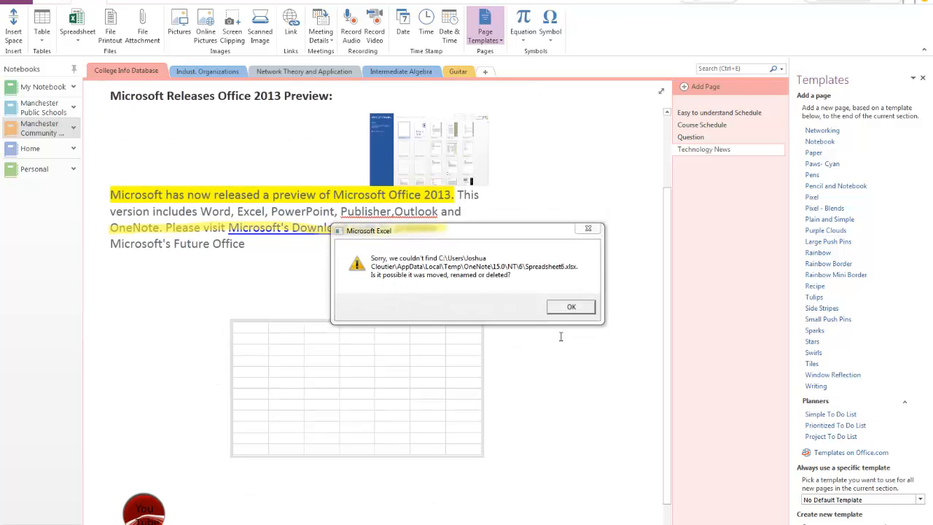
click(574, 310)
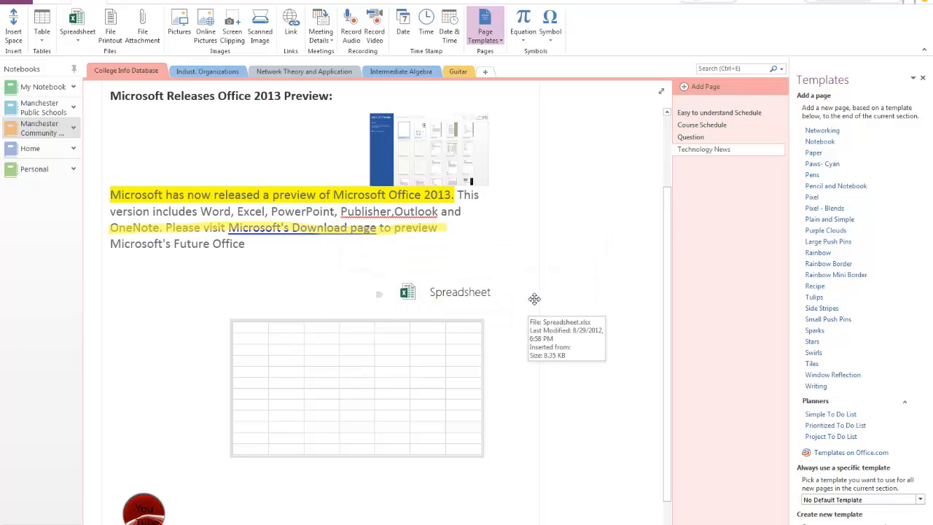
mouse_move(409, 359)
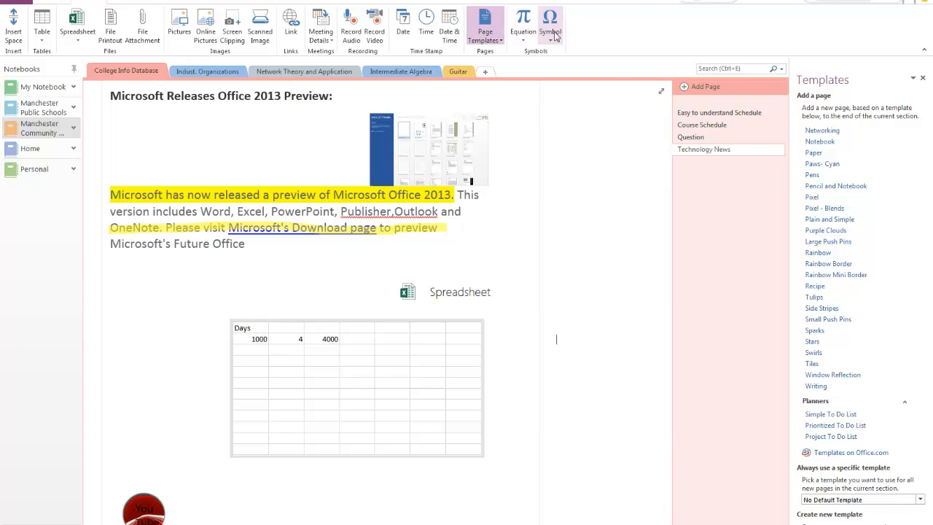
scroll(394, 211, down, 2)
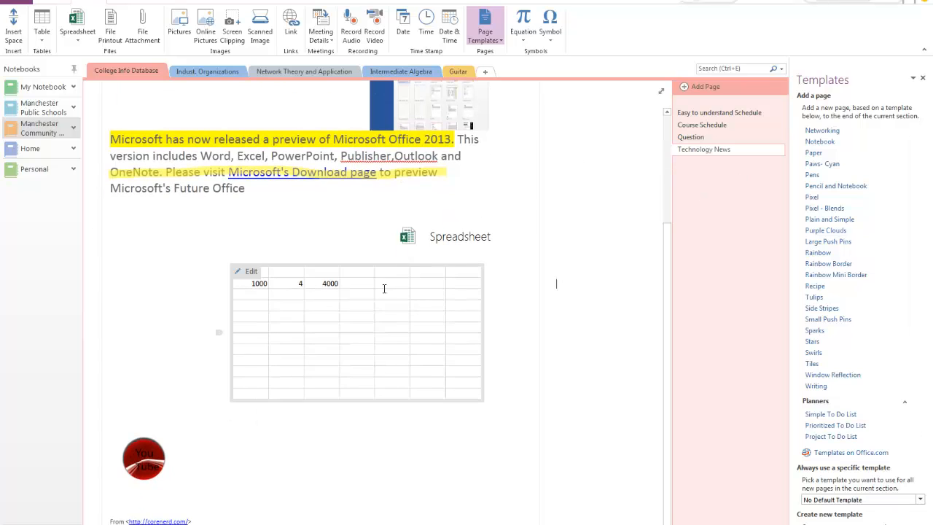
scroll(312, 266, up, 5)
scroll(235, 209, down, 5)
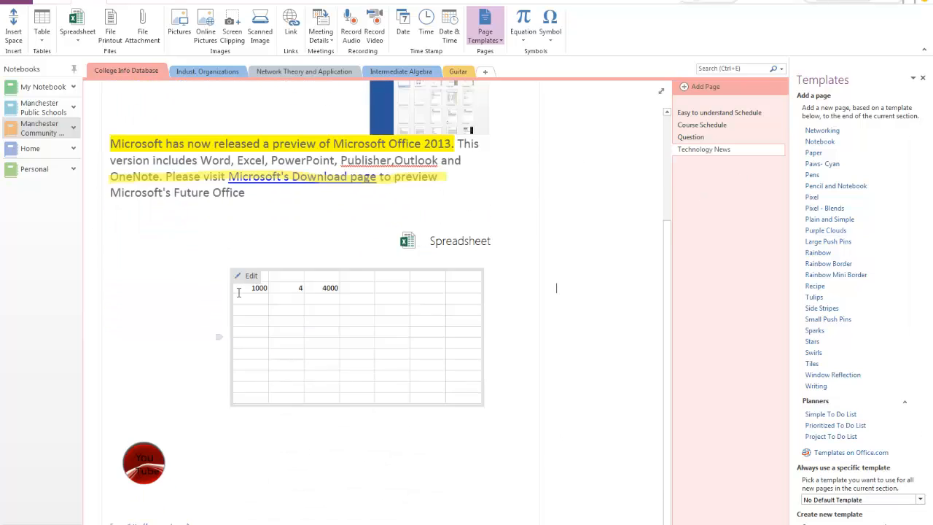
scroll(222, 314, up, 5)
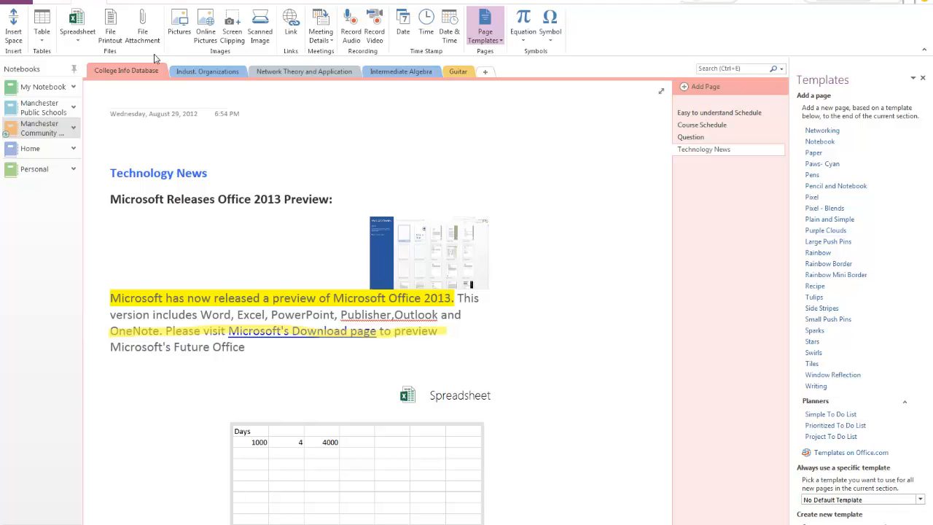
Insert a date and time stamp reading 8/29/2012 7:00 PM beside the spreadsheet
click(403, 28)
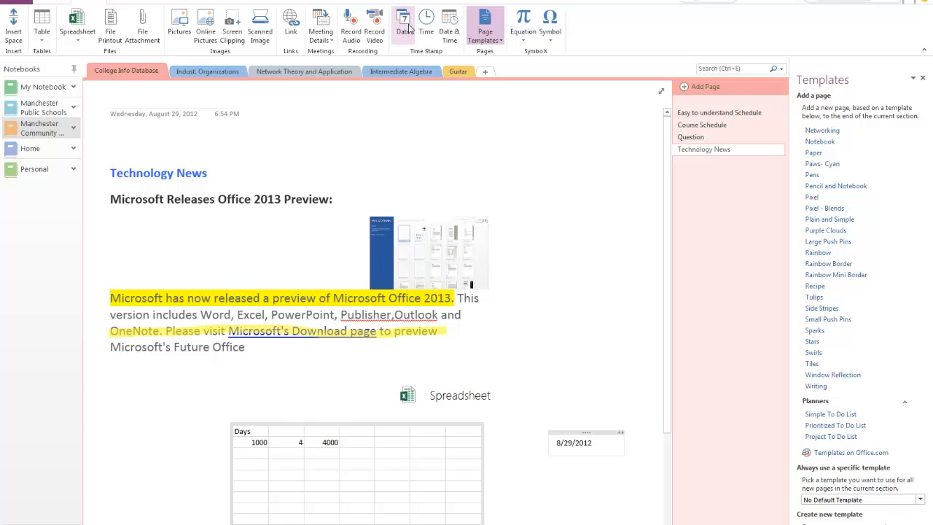
click(427, 37)
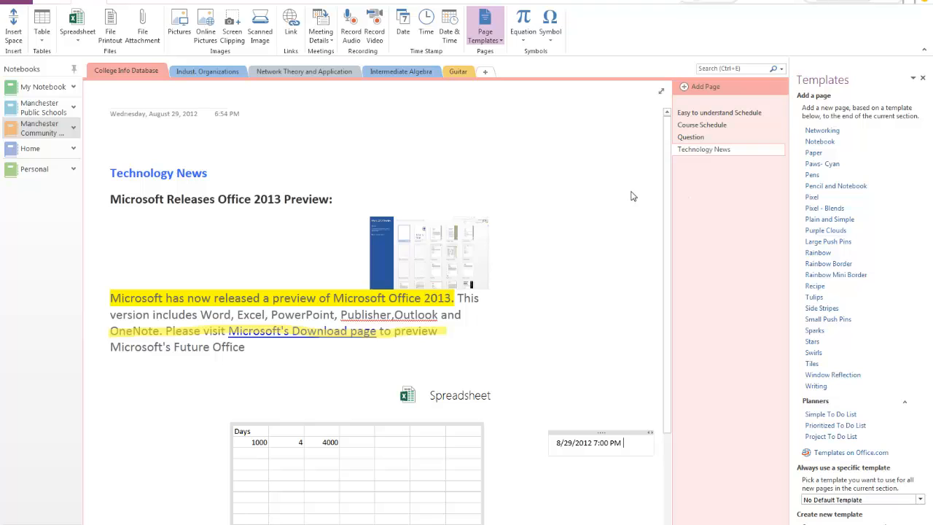
scroll(830, 197, up, 10)
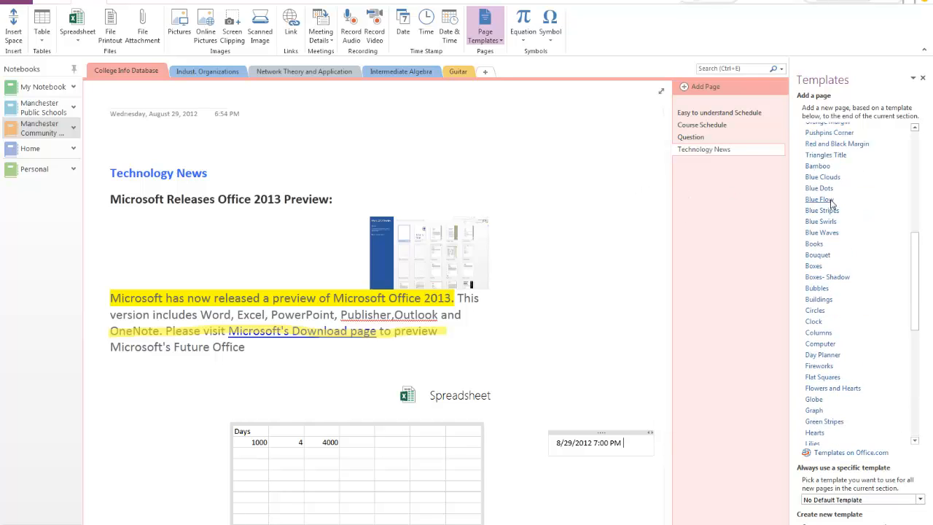
drag(914, 257, 904, 216)
scroll(904, 216, down, 6)
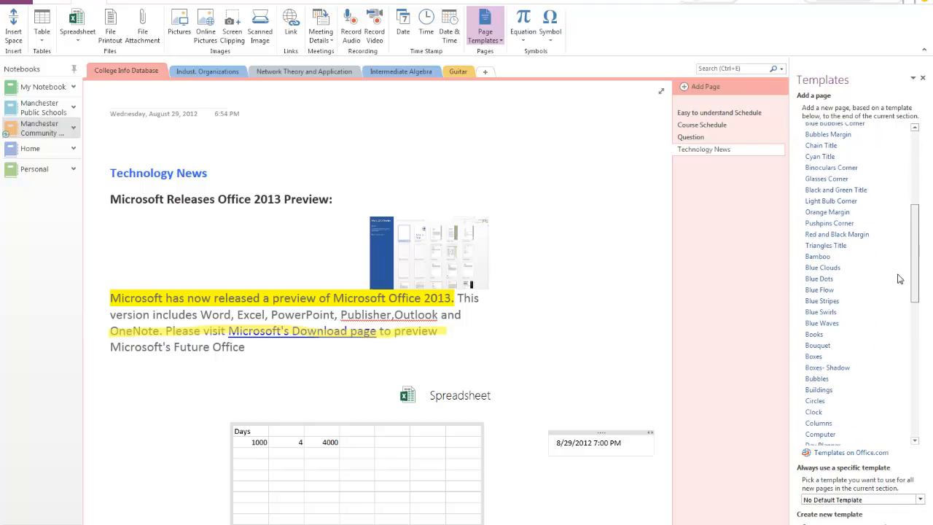
scroll(896, 286, down, 2)
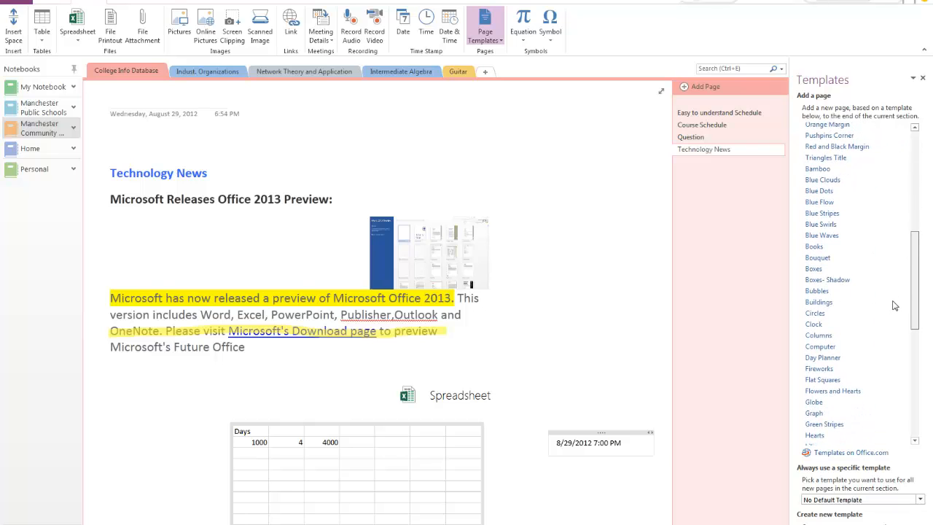
Add three pages from the Computer, Circles and Blue Swirls templates
click(832, 347)
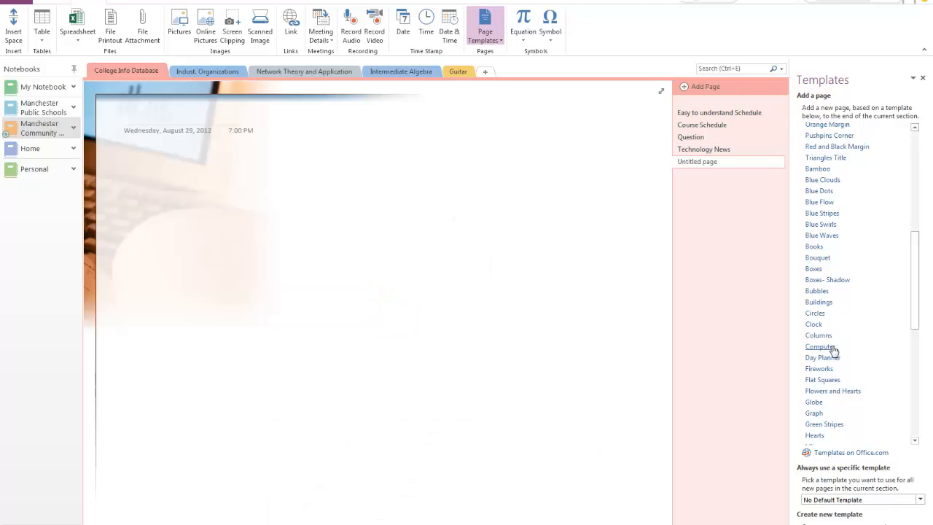
click(826, 301)
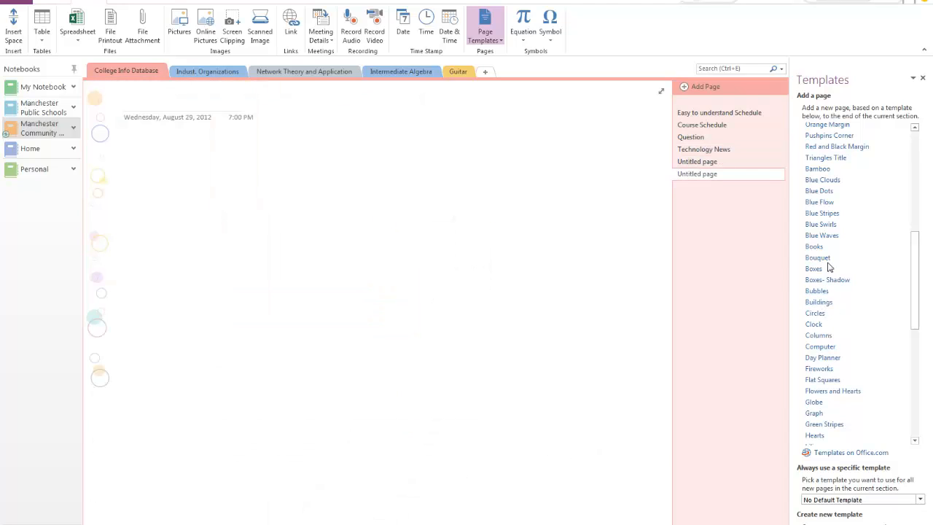
click(827, 224)
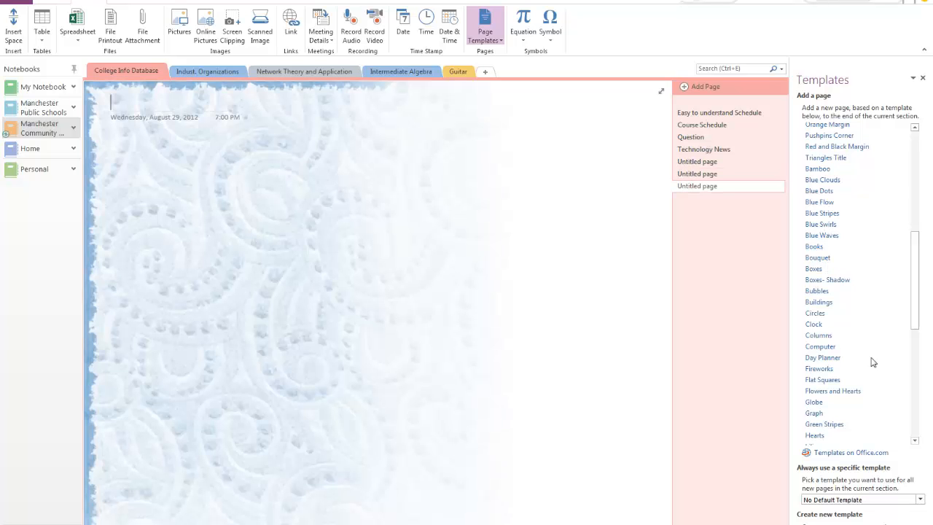
scroll(867, 273, up, 10)
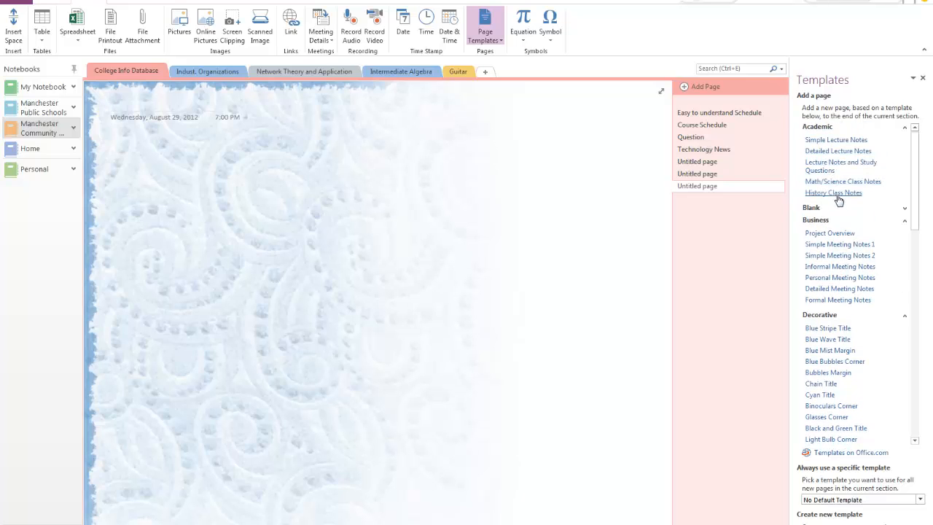
Add lecture-notes and Project Overview template pages, then right-click selected margin content
click(831, 152)
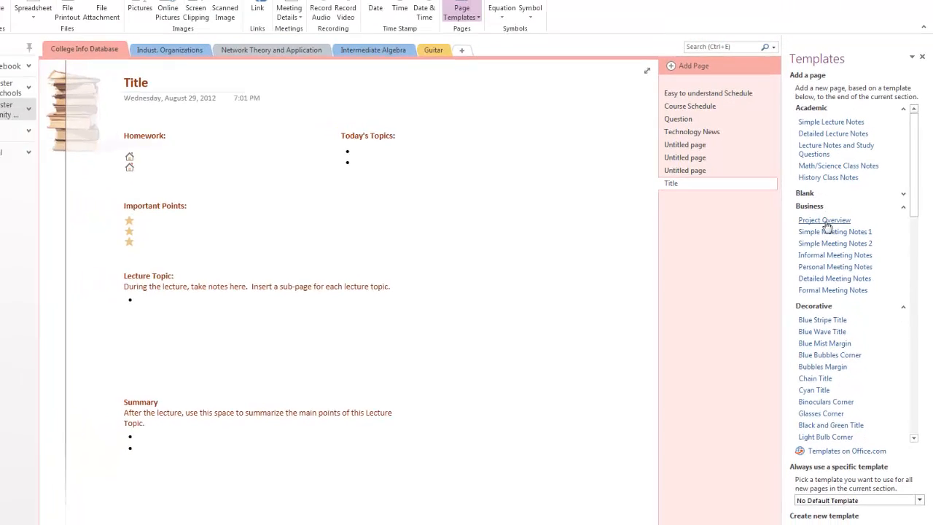
click(826, 224)
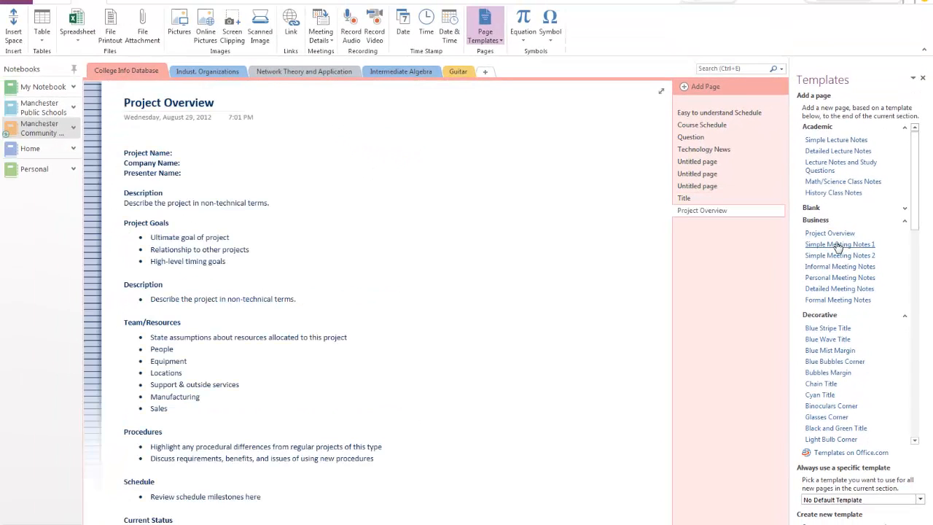
scroll(838, 295, down, 10)
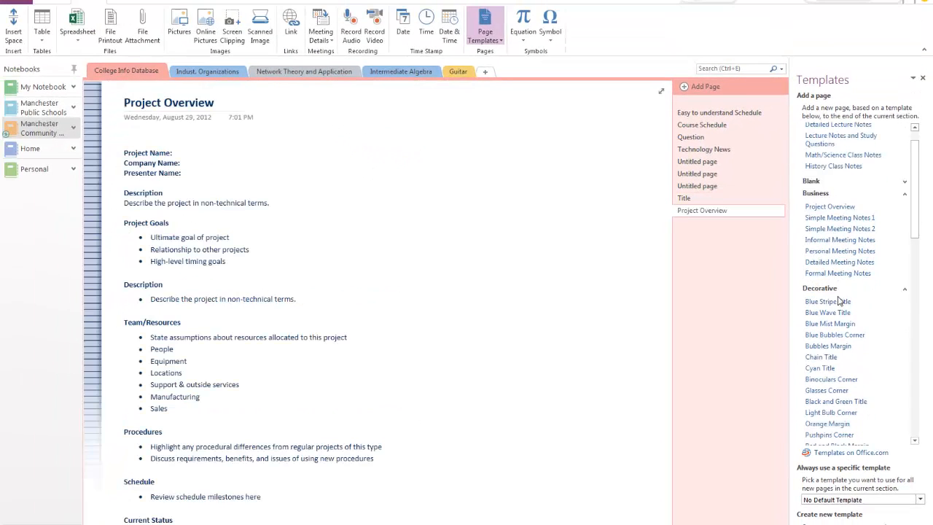
scroll(836, 304, down, 10)
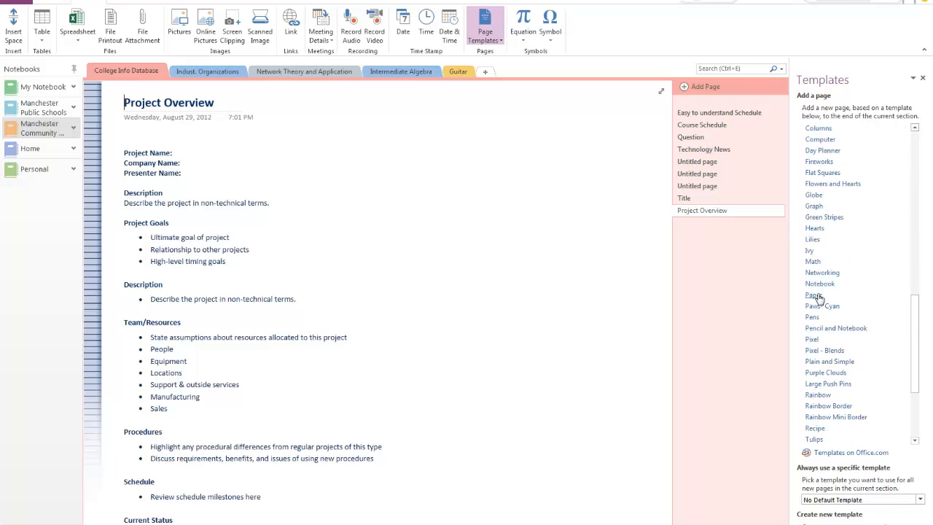
scroll(814, 291, down, 1)
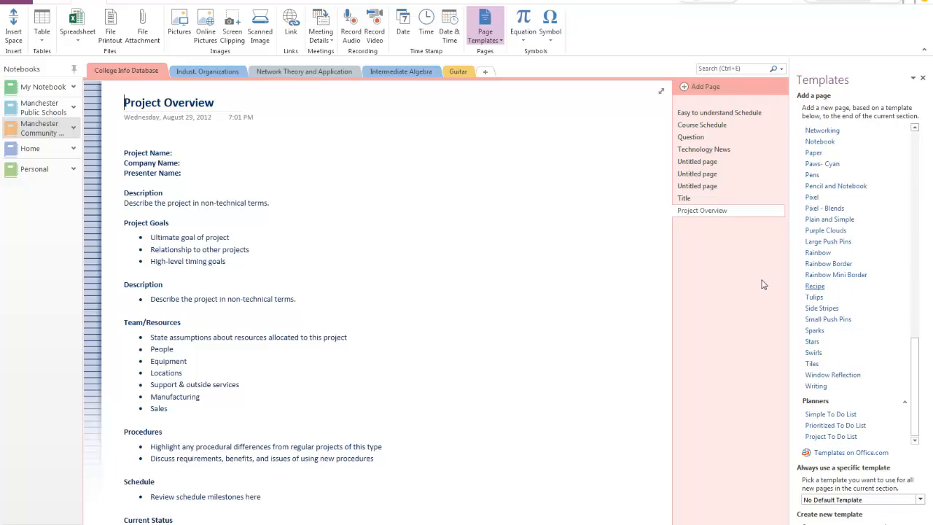
drag(92, 147, 89, 175)
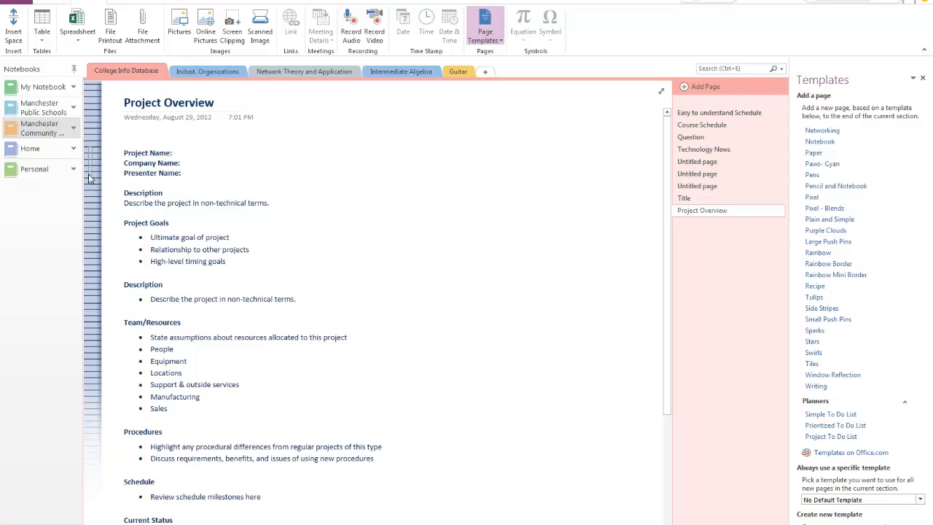
right_click(93, 240)
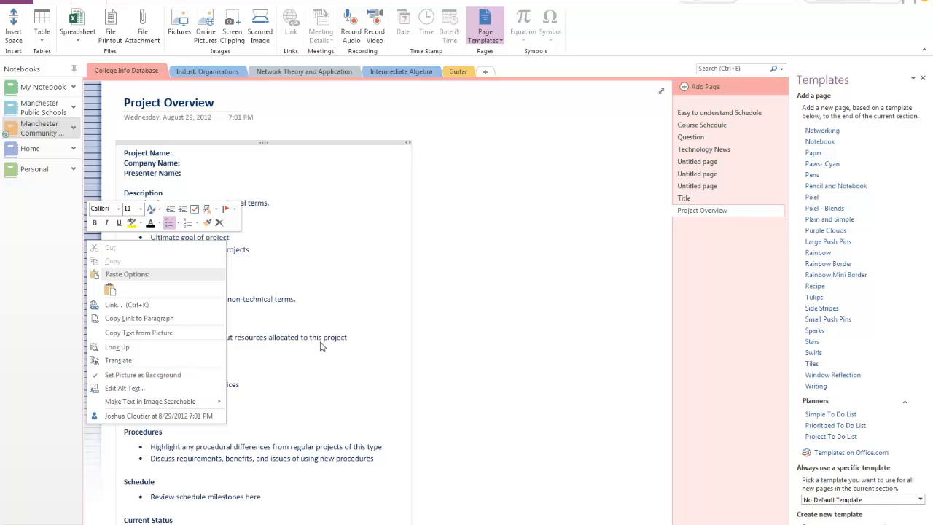
Close the shortcut menu, then open and cancel Meeting Details and a link on 'Ultimate'
click(298, 347)
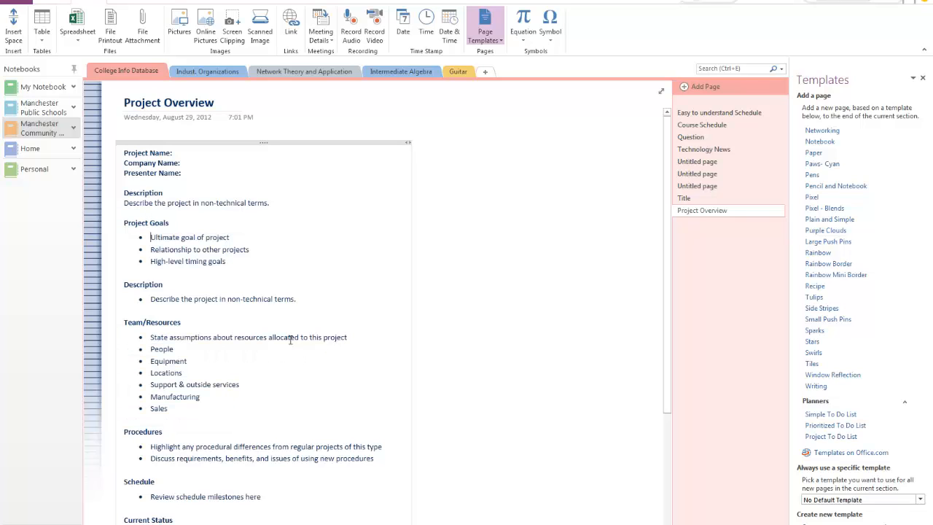
click(321, 36)
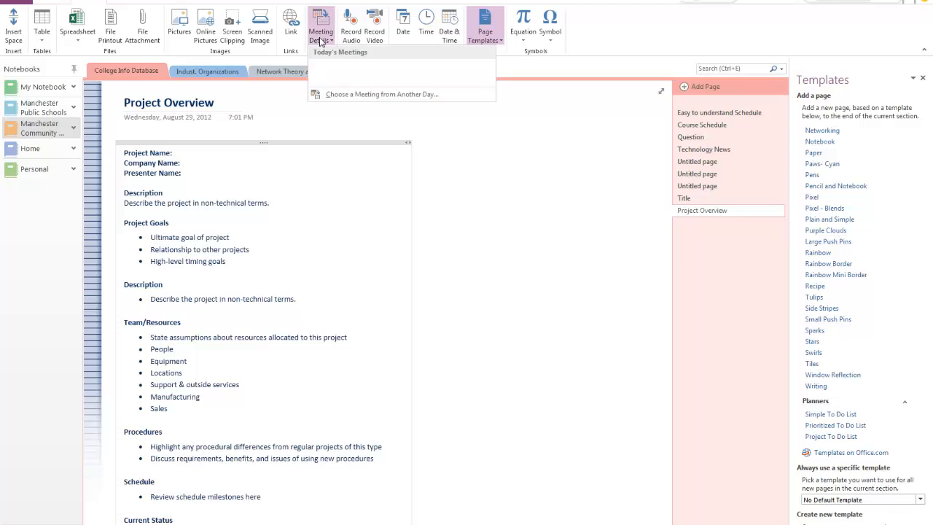
click(325, 40)
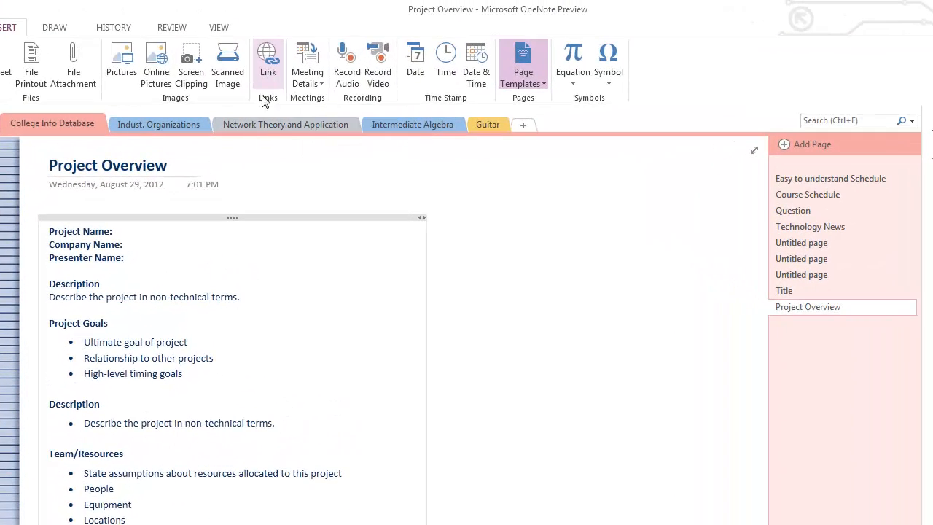
click(264, 93)
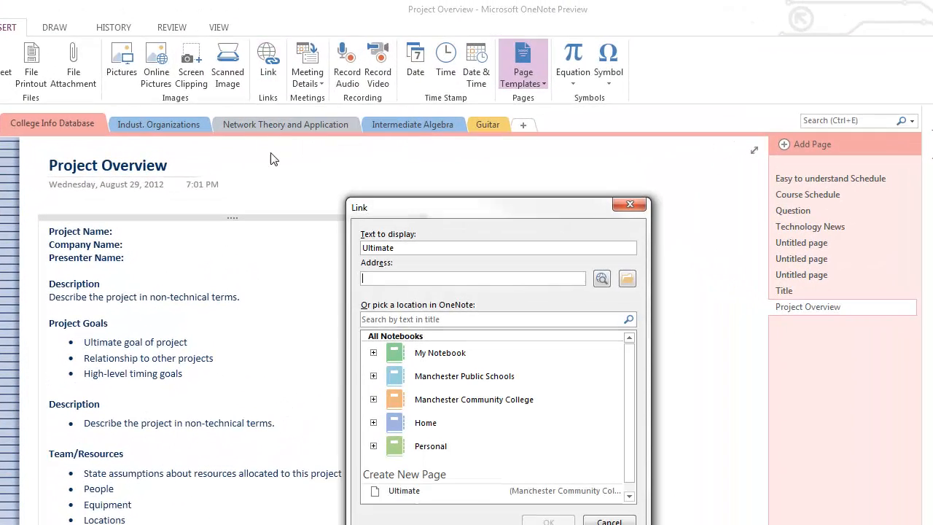
click(628, 207)
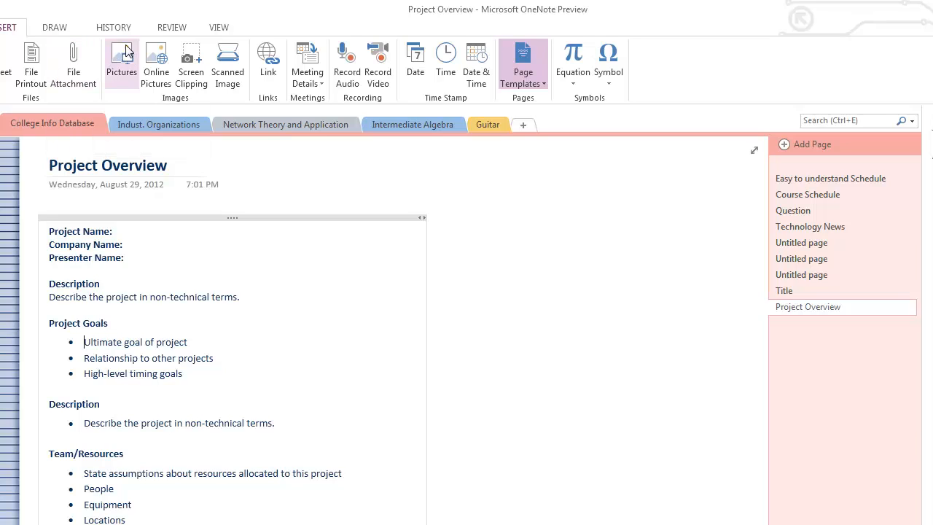
click(52, 27)
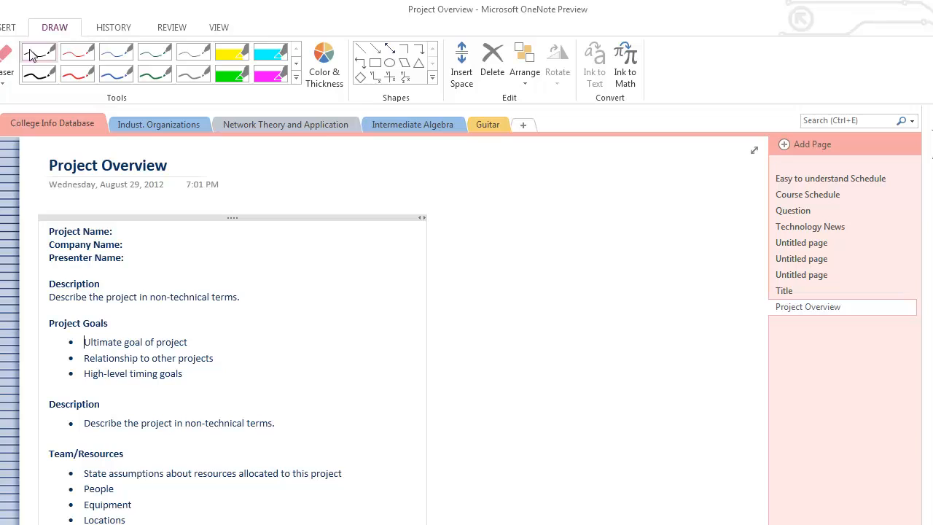
Mark 'Presenter Name:' with the green highlighter and fit a pink ellipse around Team/Resources
click(233, 75)
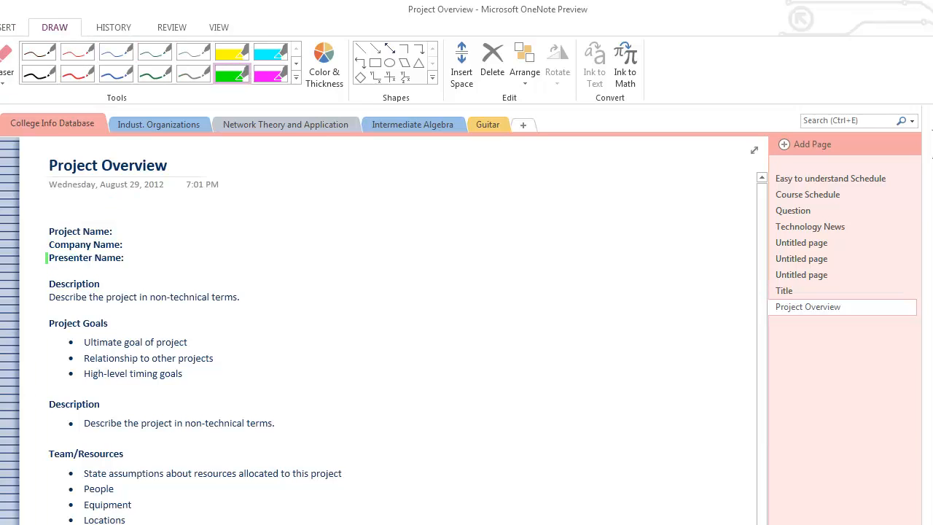
drag(89, 258, 146, 259)
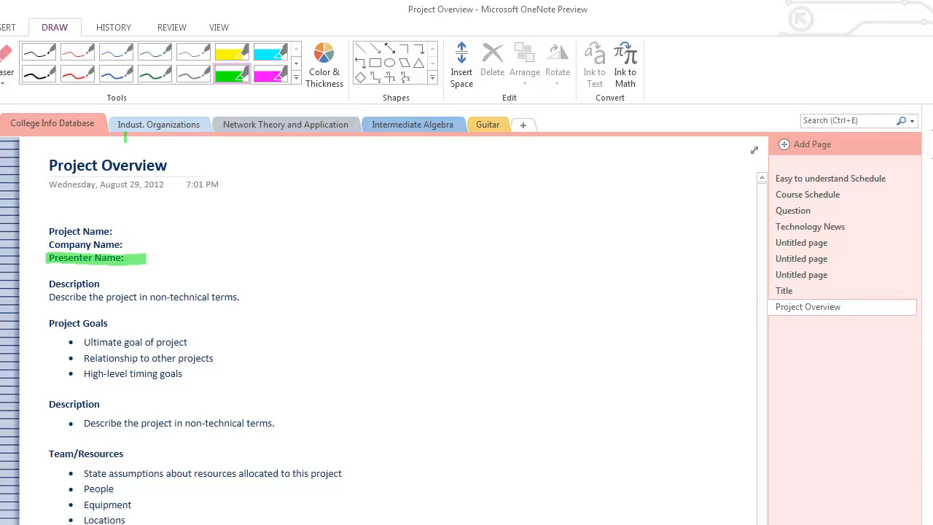
click(376, 62)
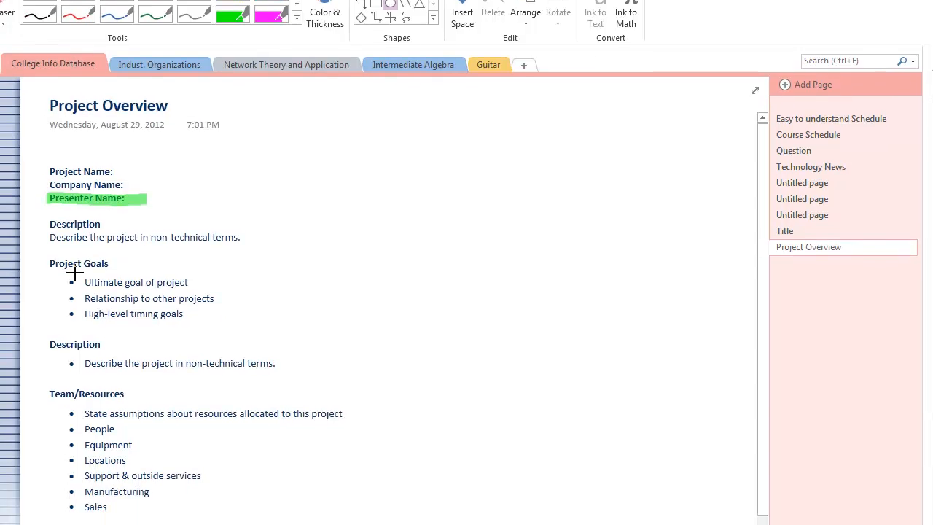
drag(46, 134, 268, 352)
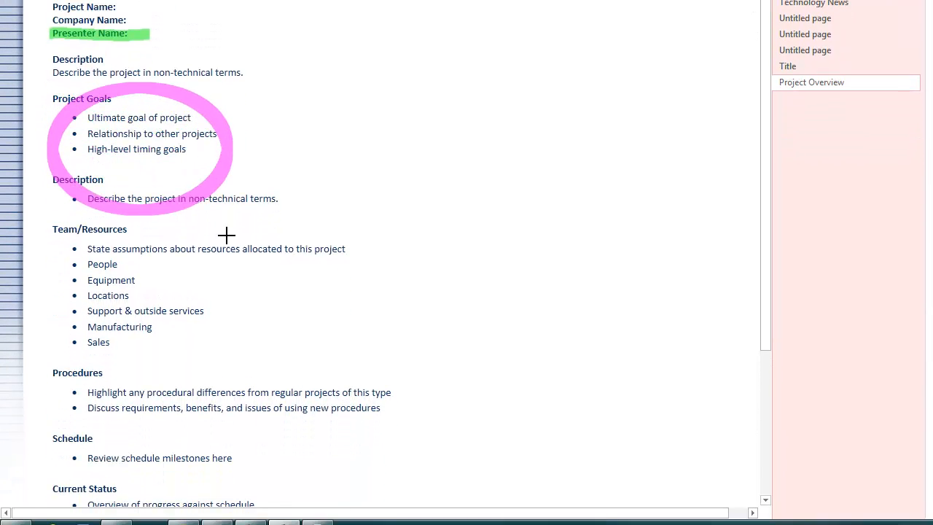
mouse_move(348, 337)
mouse_down()
mouse_move(348, 383)
mouse_move(299, 371)
mouse_move(343, 342)
mouse_up()
drag(246, 330, 182, 364)
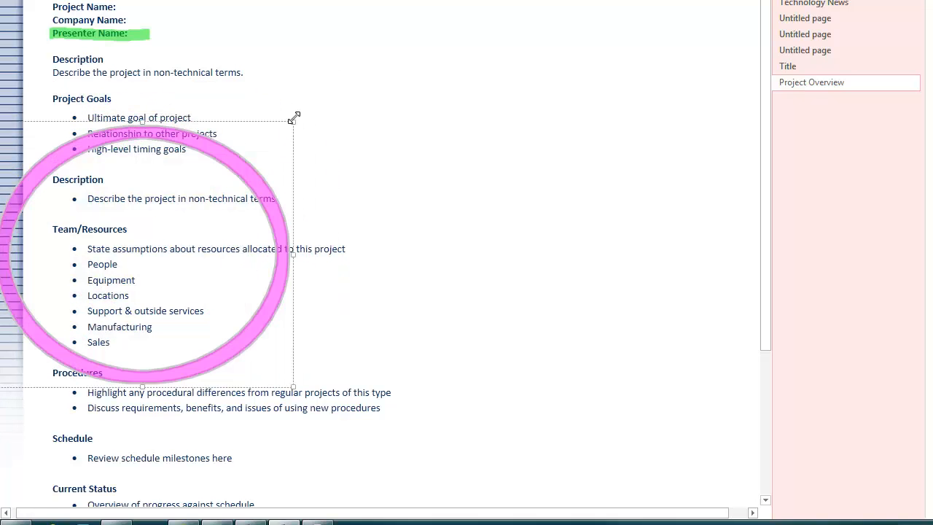
drag(294, 118, 150, 238)
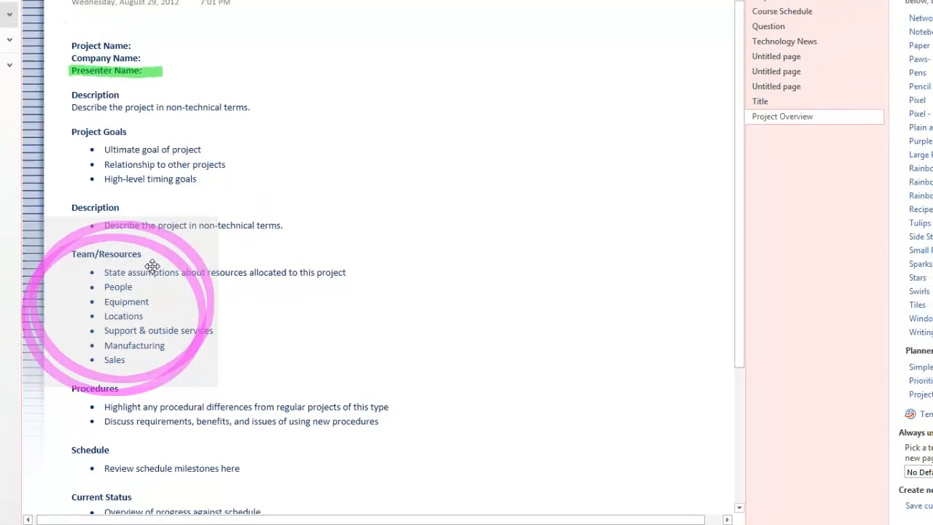
drag(151, 267, 153, 268)
drag(157, 301, 156, 310)
click(341, 295)
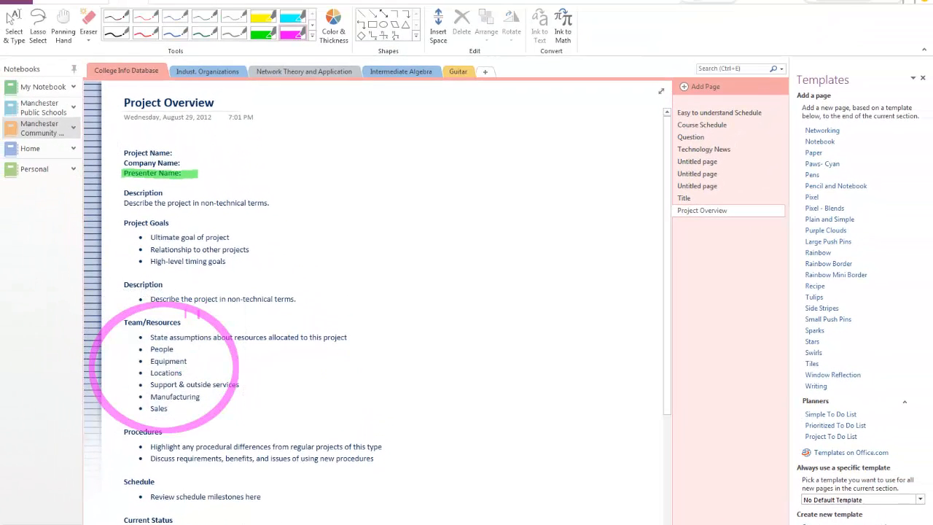
Add an orange highlighter via Color & Thickness and scribble orange strokes beside the text
click(333, 26)
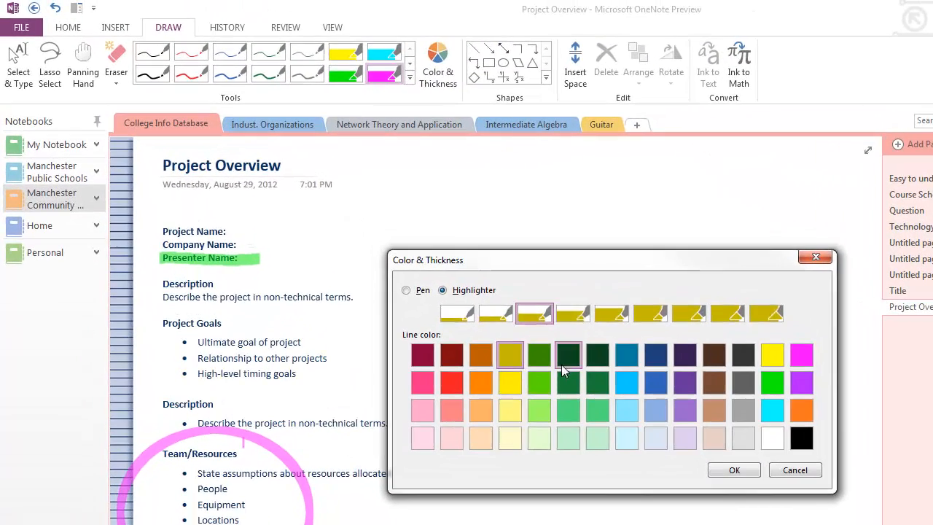
click(414, 271)
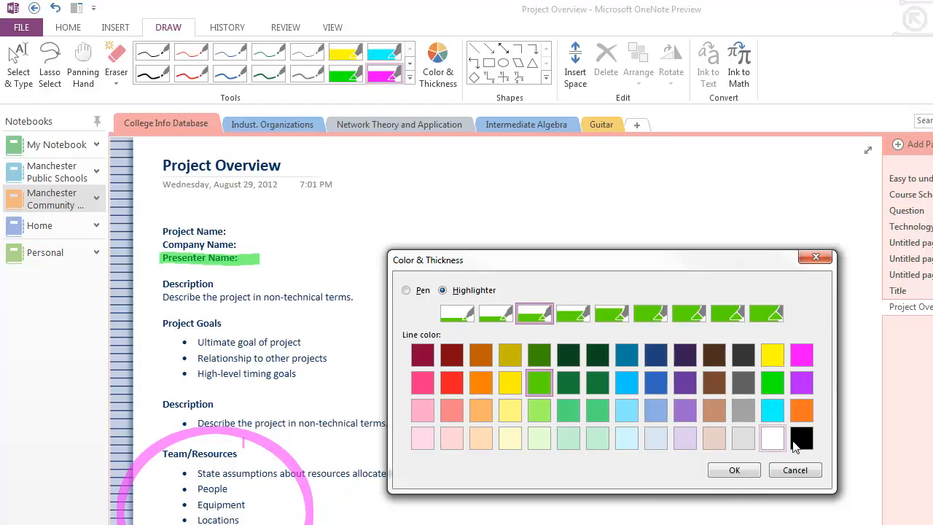
click(802, 411)
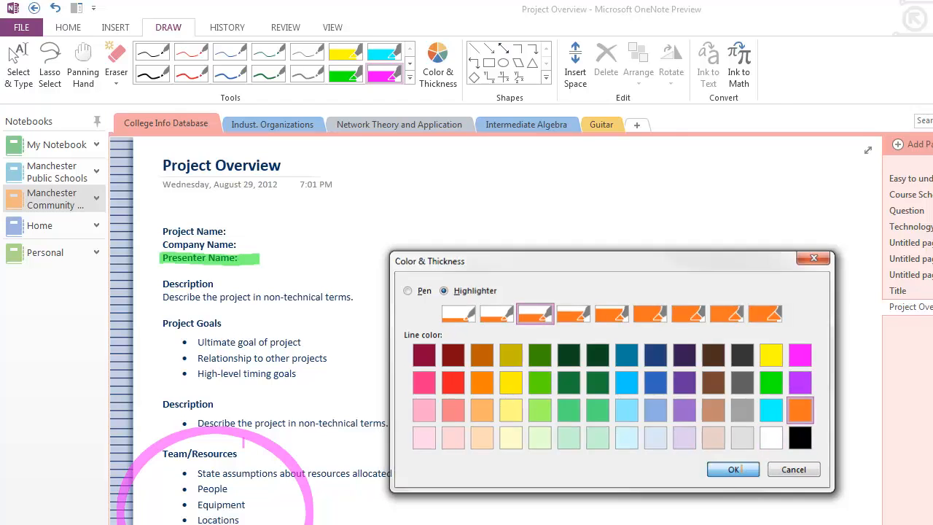
click(734, 470)
mouse_move(539, 337)
mouse_down()
mouse_move(580, 459)
mouse_move(555, 354)
mouse_move(542, 363)
mouse_up()
drag(565, 392, 610, 375)
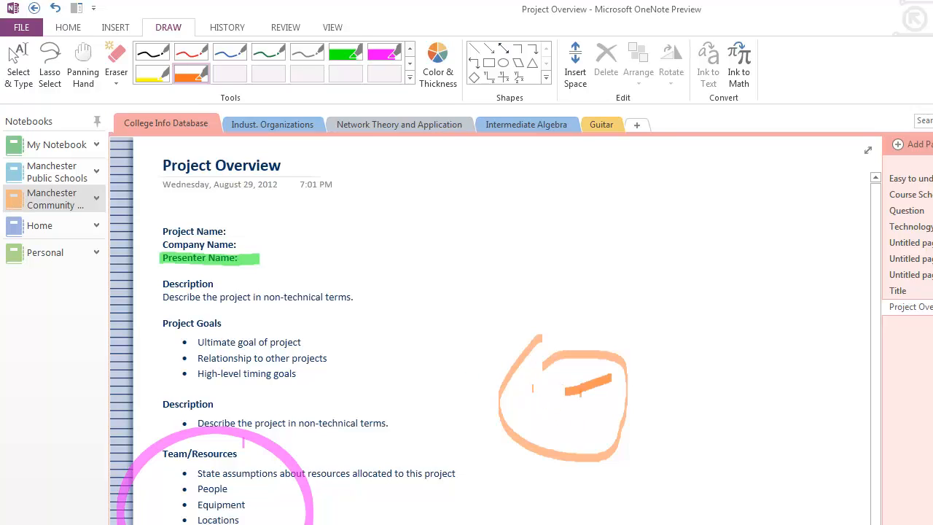
drag(571, 426, 550, 412)
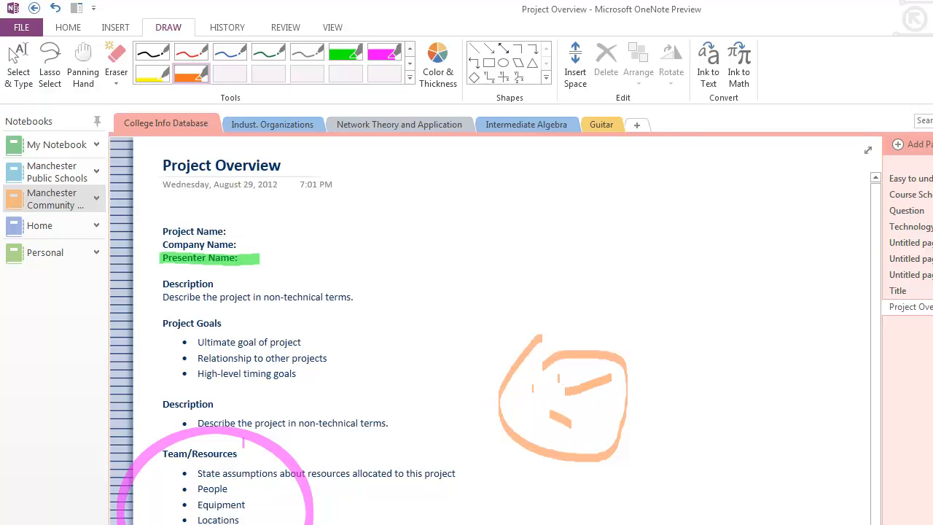
Erase the orange strokes, pink circle and green highlight, then pan around the page
click(115, 65)
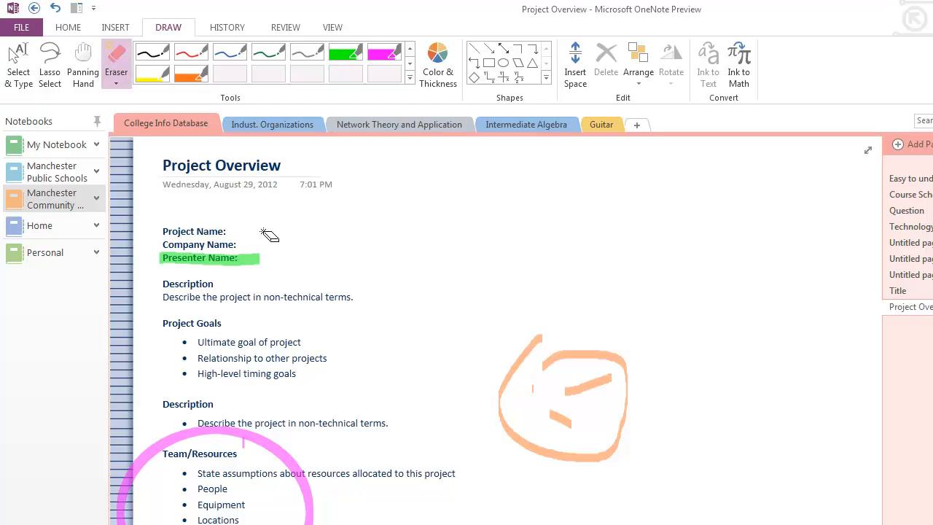
mouse_move(495, 358)
mouse_down()
mouse_move(515, 396)
mouse_move(538, 375)
mouse_up()
drag(409, 263, 406, 272)
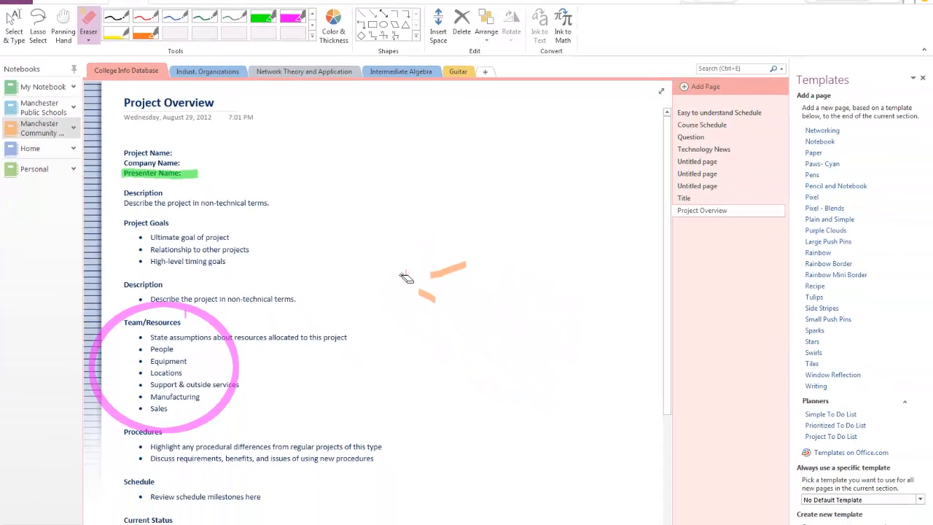
drag(465, 270, 381, 299)
drag(239, 305, 169, 312)
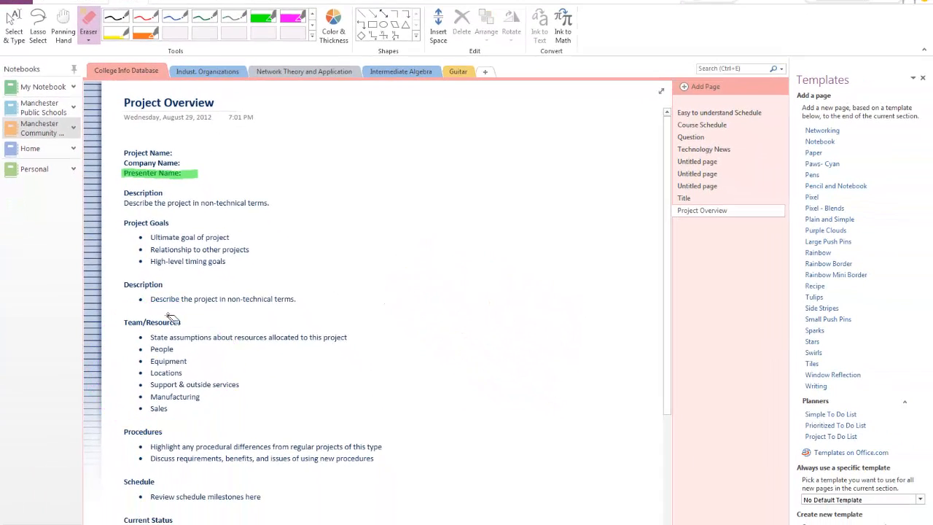
drag(143, 204, 183, 176)
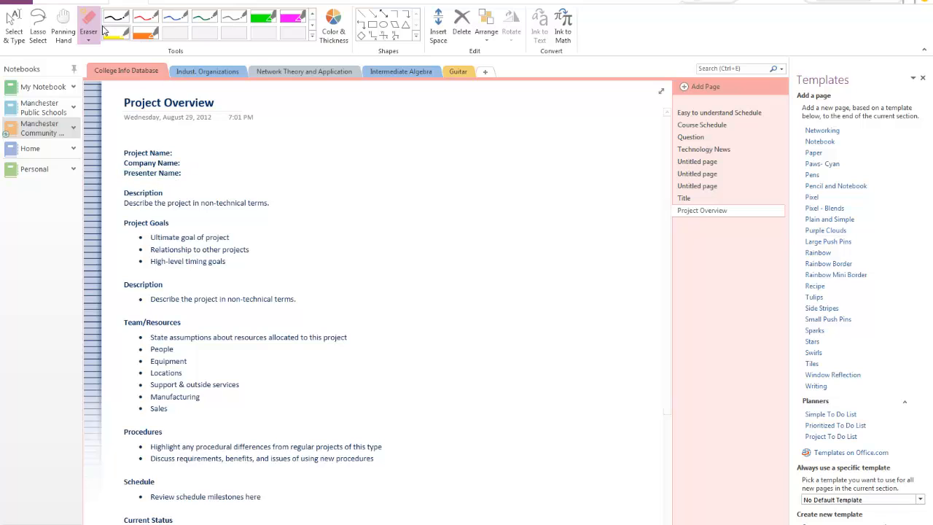
click(65, 28)
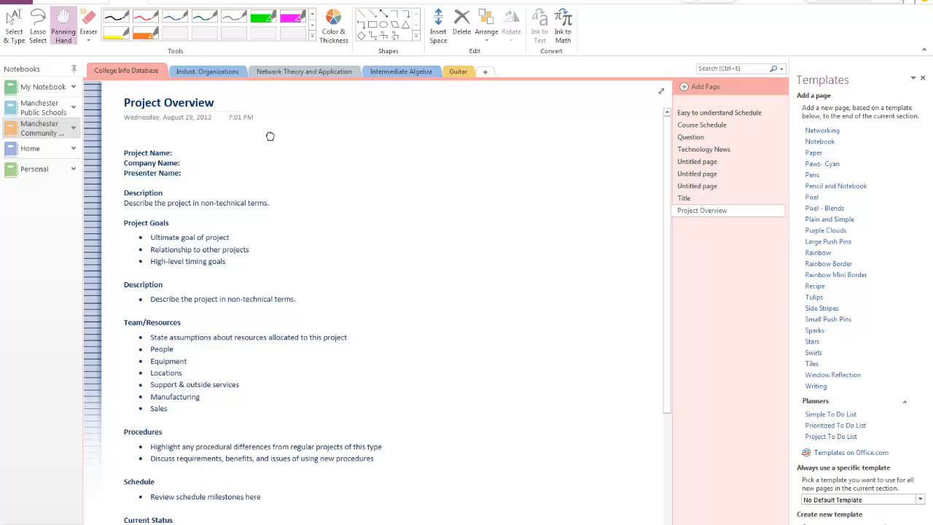
mouse_move(253, 320)
mouse_down()
mouse_move(250, 267)
mouse_move(269, 272)
mouse_move(308, 241)
mouse_move(185, 165)
mouse_move(219, 47)
mouse_up()
drag(306, 265, 313, 357)
drag(271, 164, 266, 278)
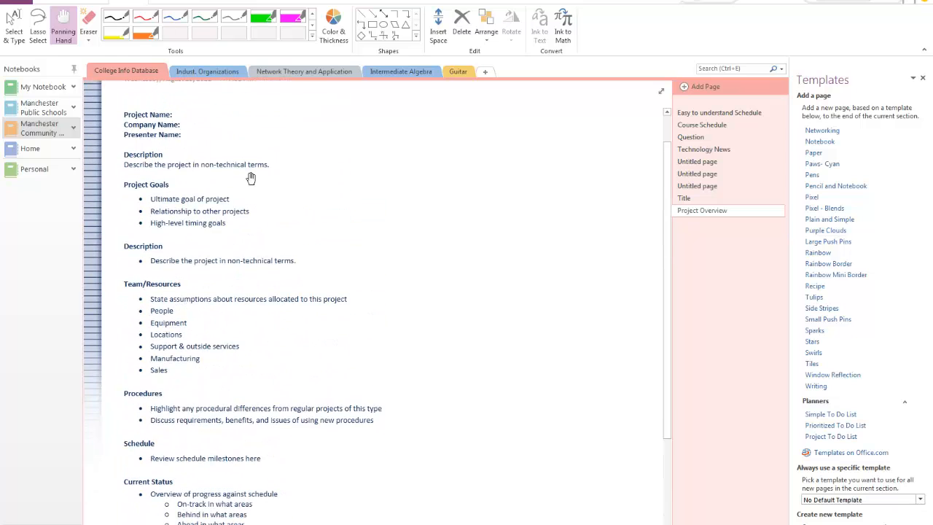
Open the Intermediate Algebra section and browse the Equation gallery without inserting anything
click(413, 72)
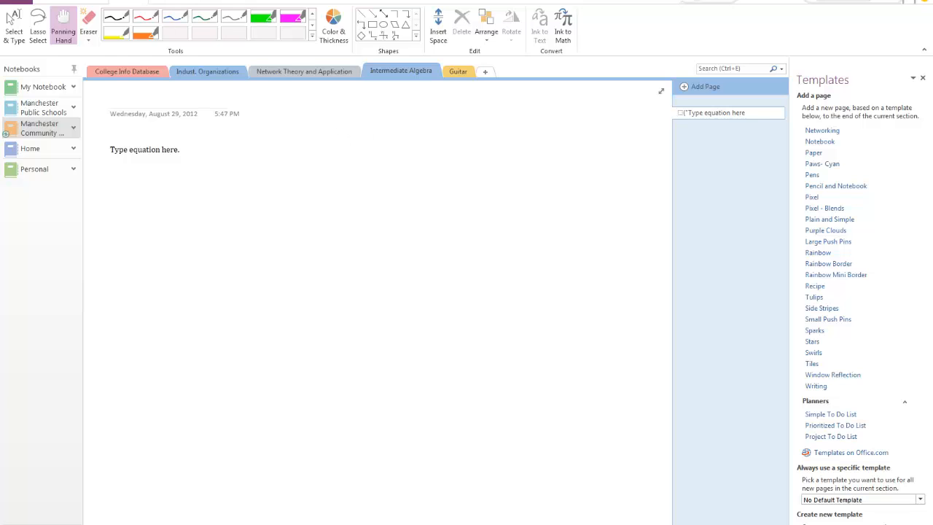
click(85, 3)
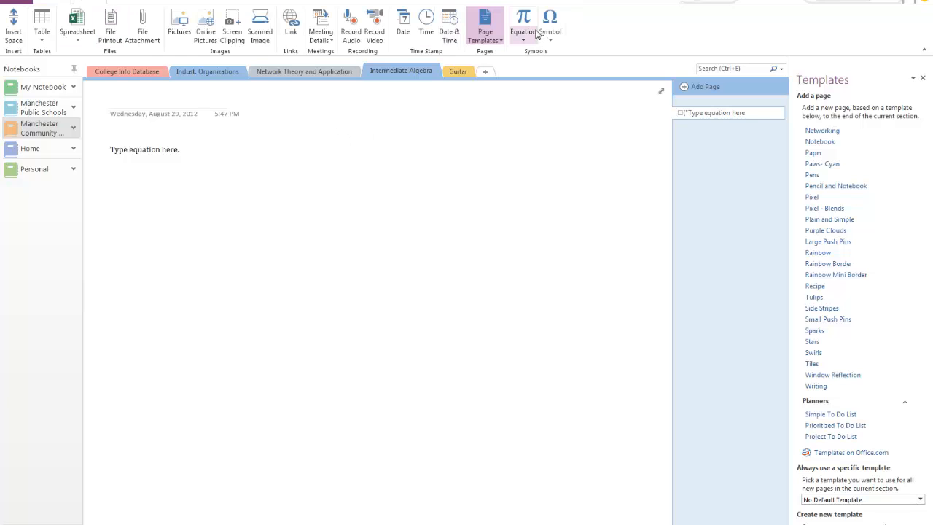
click(522, 40)
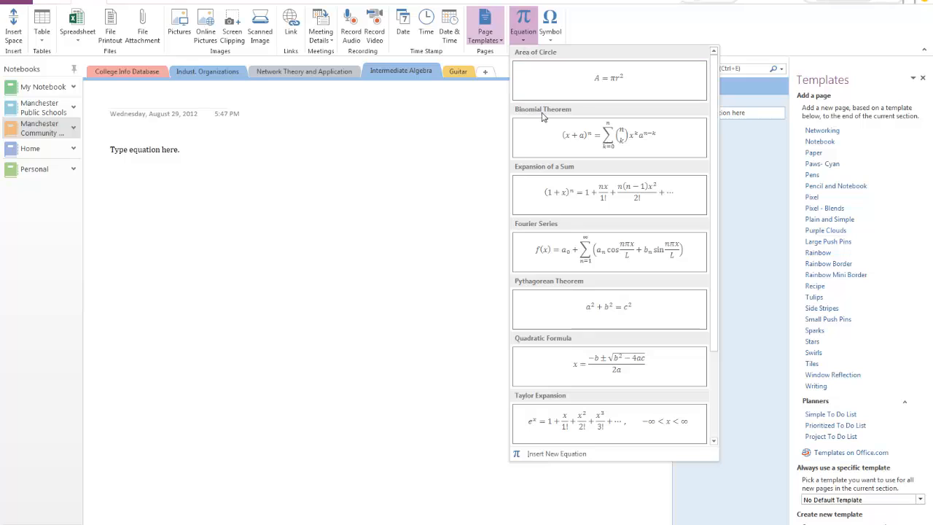
click(304, 181)
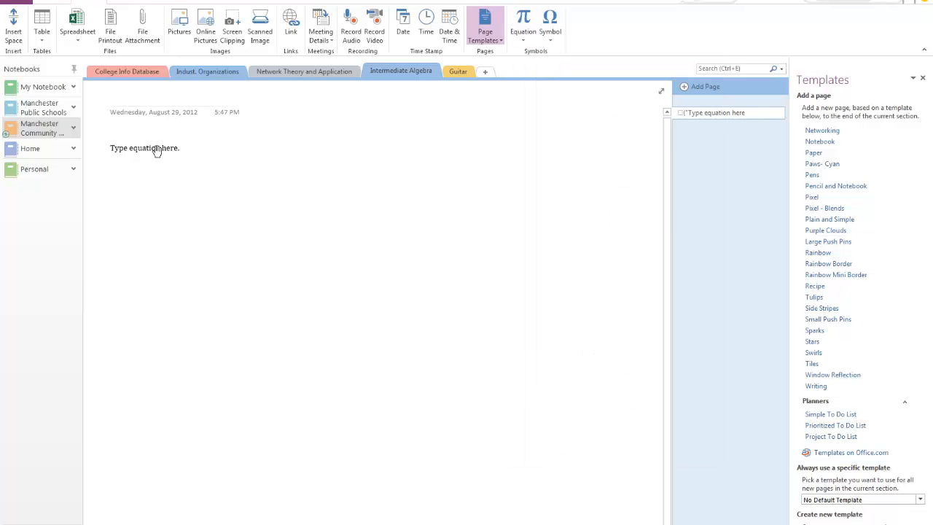
drag(345, 167, 206, 90)
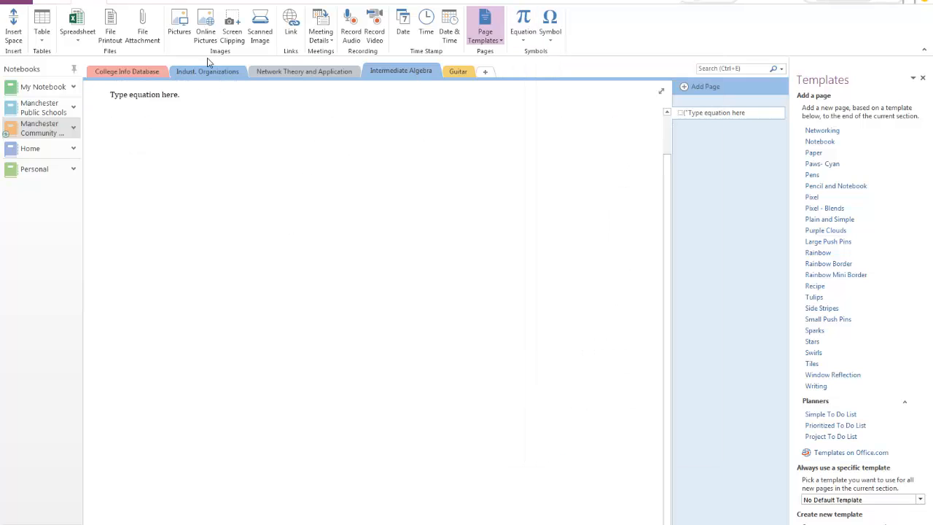
Switch to Select & Type and insert the Area of Circle equation A = πr²
click(52, 0)
click(88, 2)
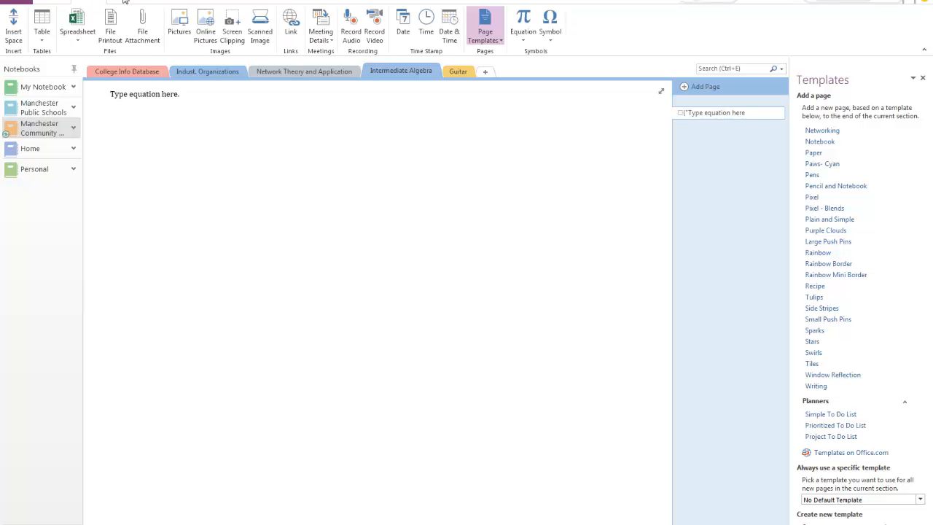
click(128, 1)
click(13, 22)
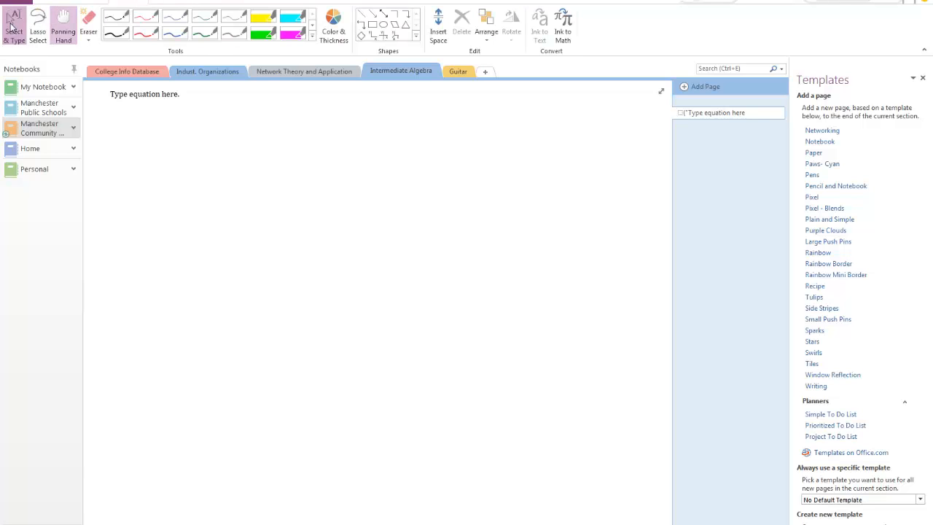
click(61, 3)
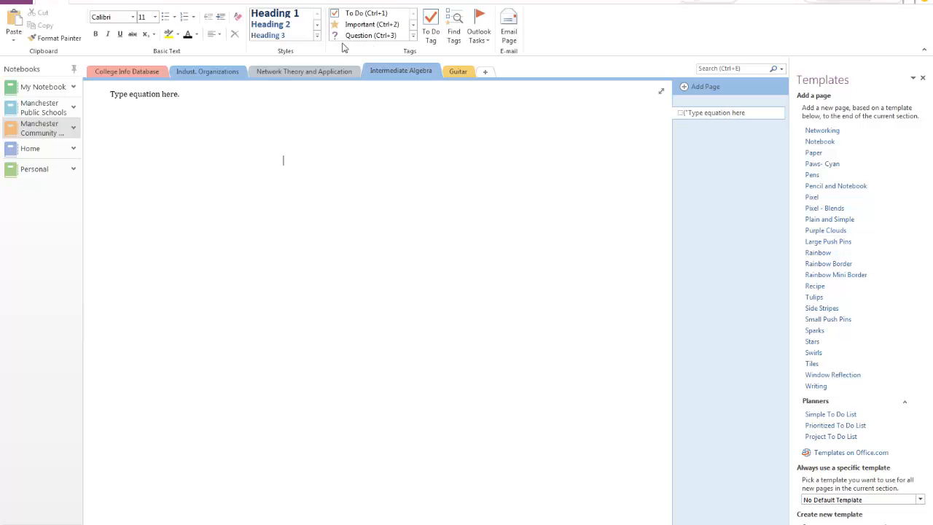
click(93, 3)
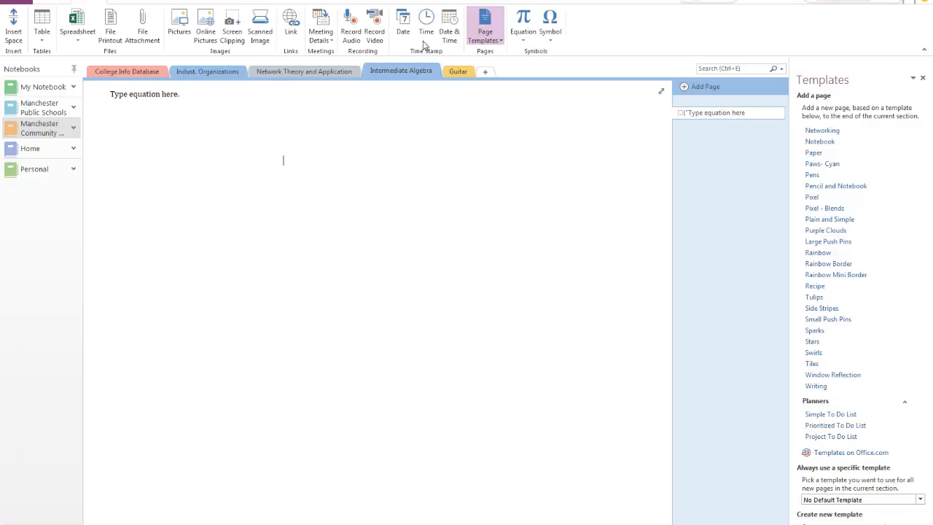
click(529, 41)
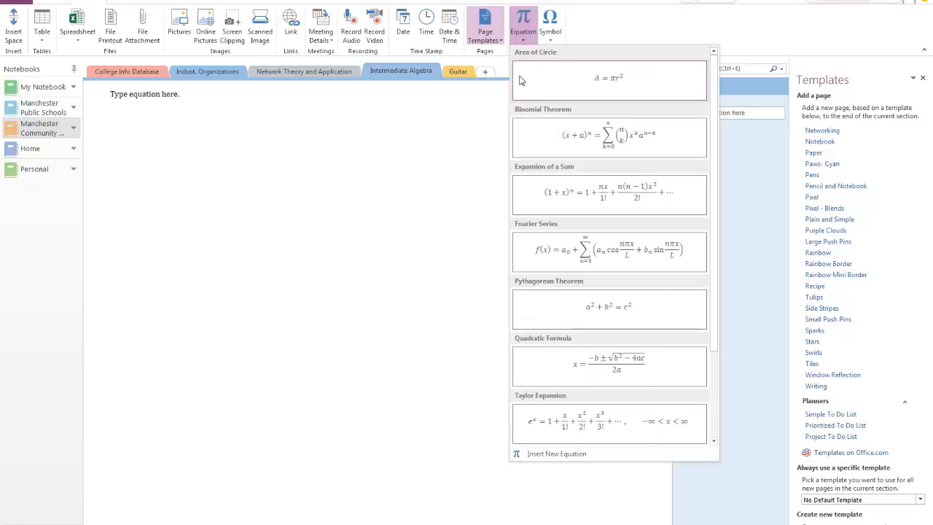
click(531, 85)
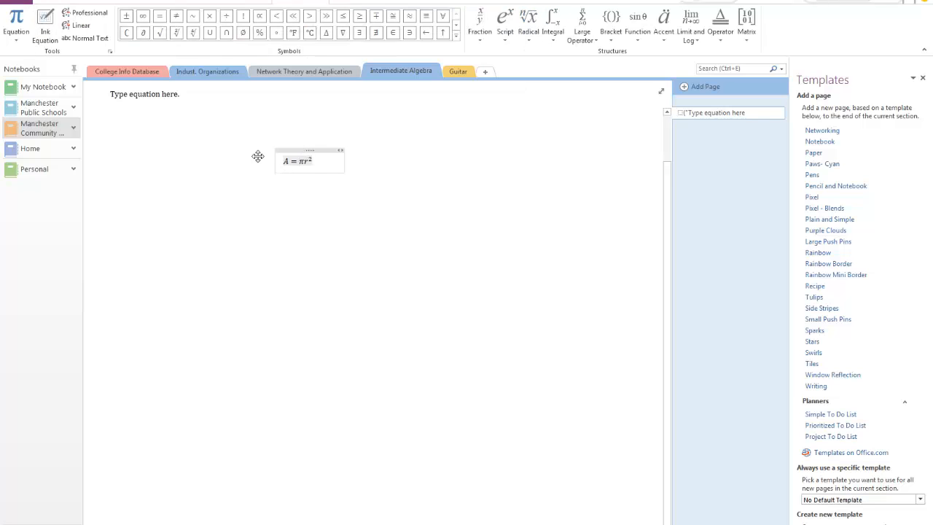
Move the equation left, append a subscript term 4₄ after πr², then reselect the equation container
drag(258, 156, 124, 183)
click(186, 187)
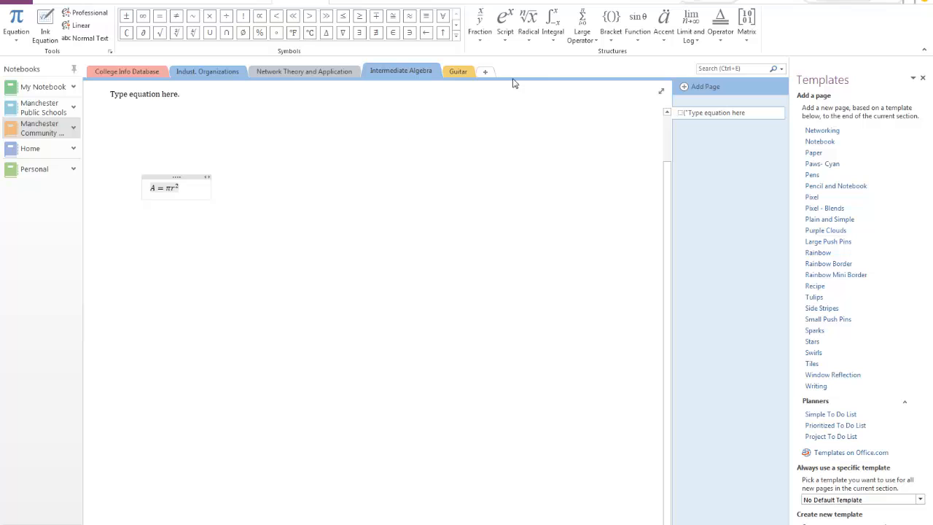
click(505, 30)
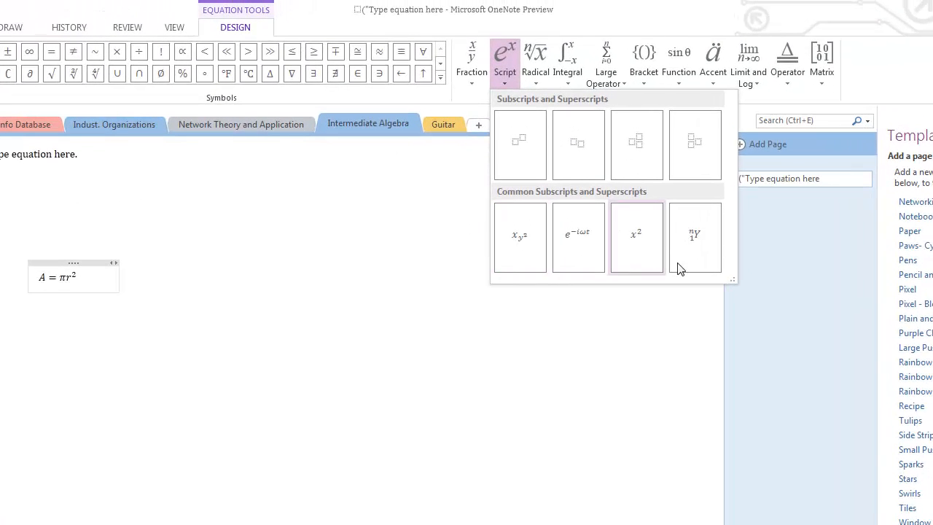
click(580, 167)
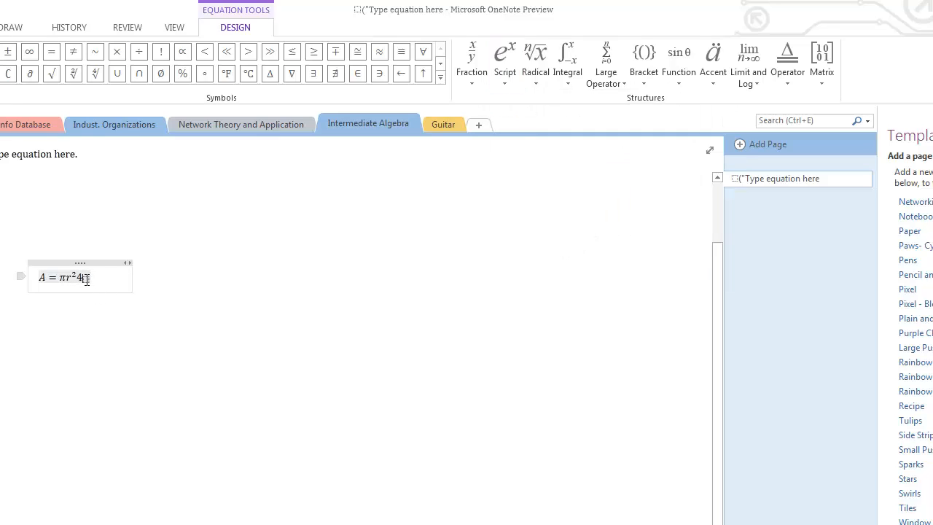
text(4)
click(106, 306)
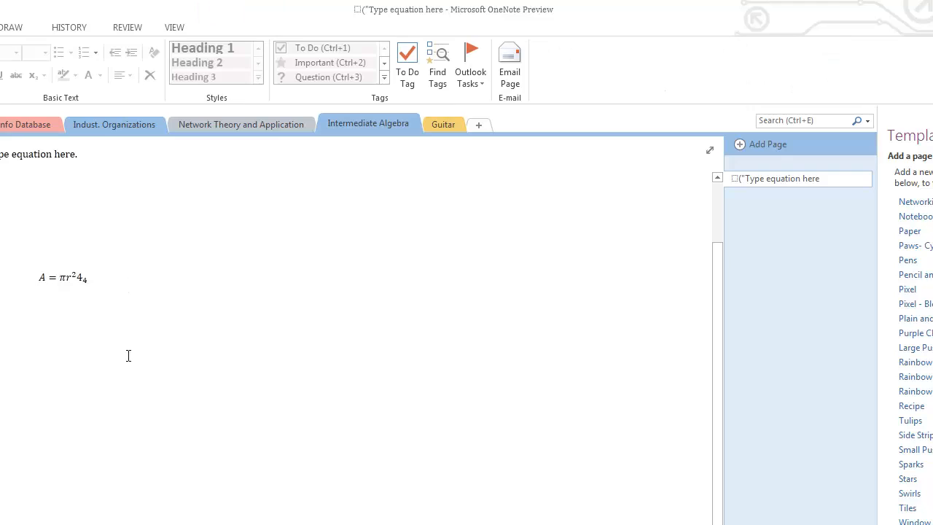
click(78, 279)
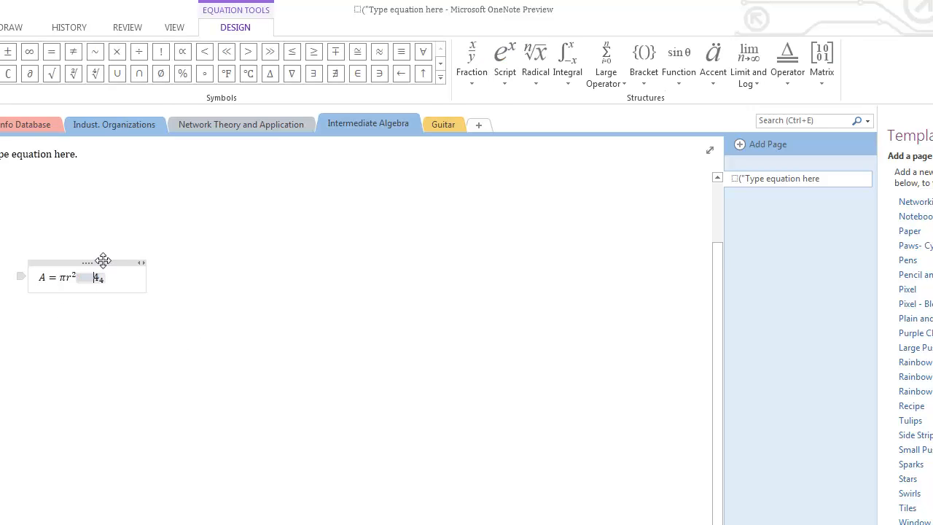
drag(291, 312, 47, 252)
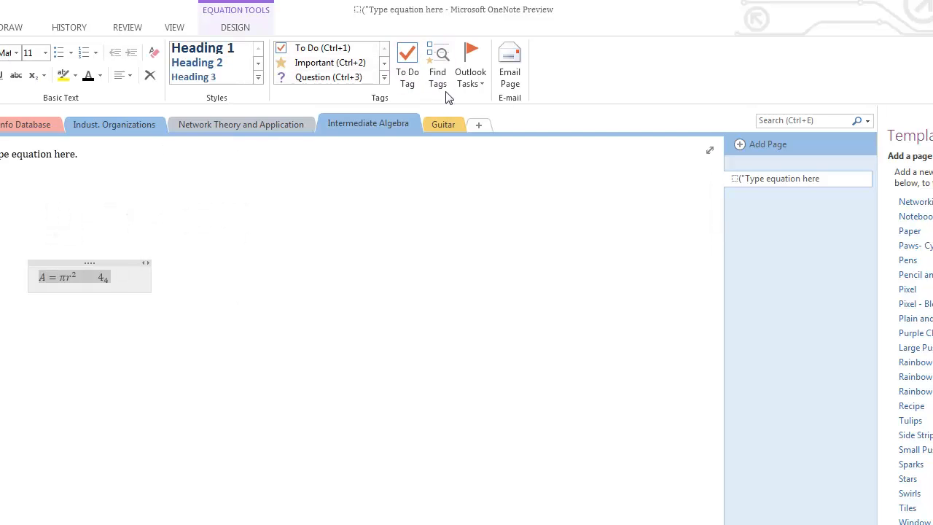
Delete the equation, then open the Personal Work page in the Personal notebook
click(127, 27)
click(69, 27)
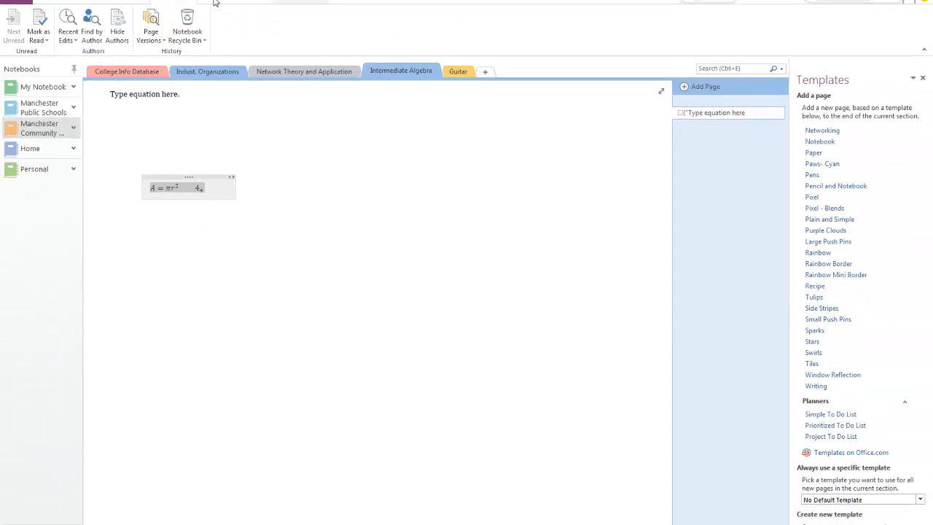
click(137, 3)
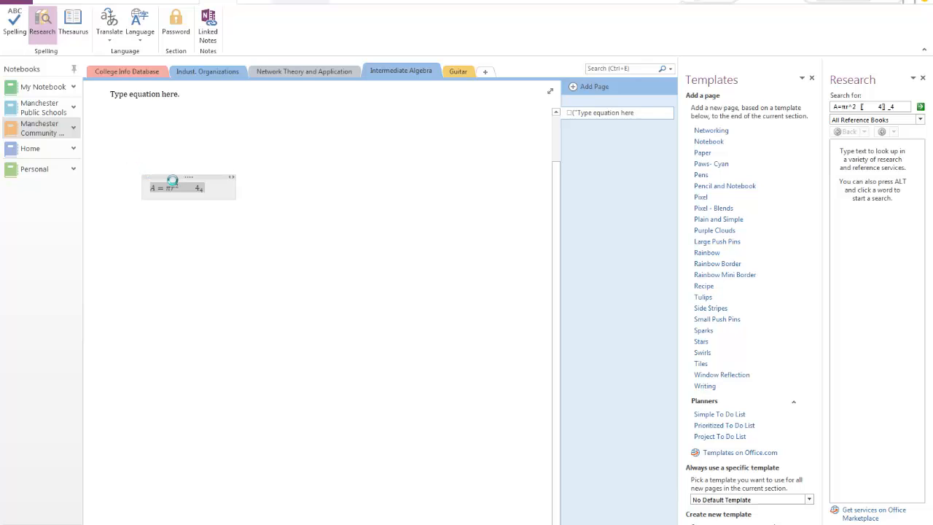
click(139, 159)
drag(212, 135, 181, 208)
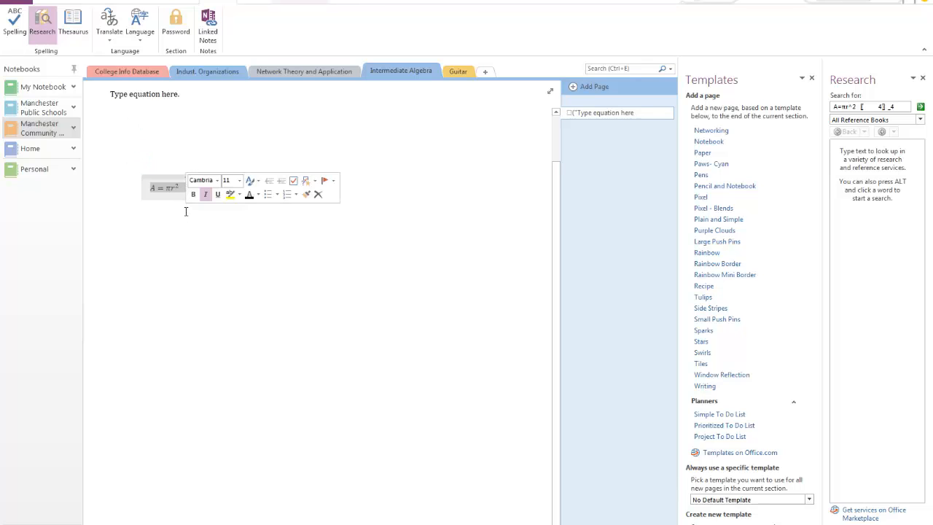
key(Delete)
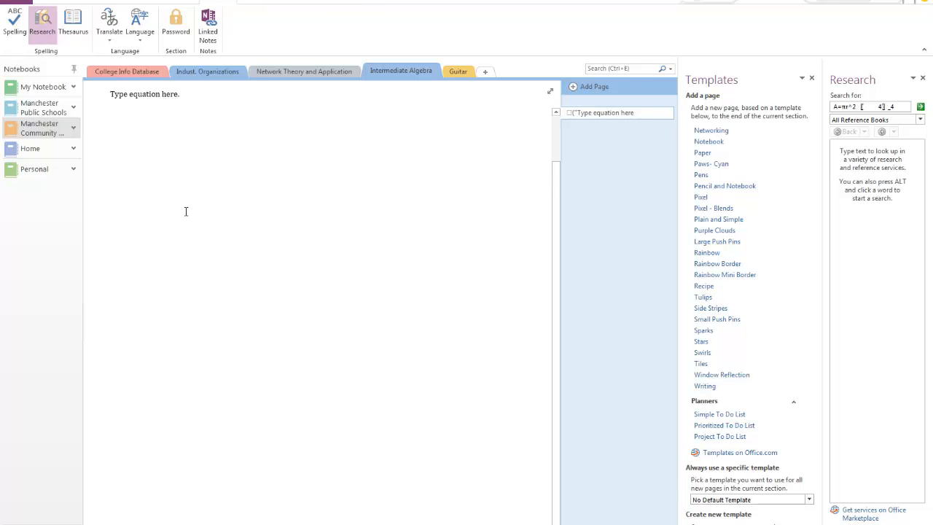
click(139, 72)
click(33, 168)
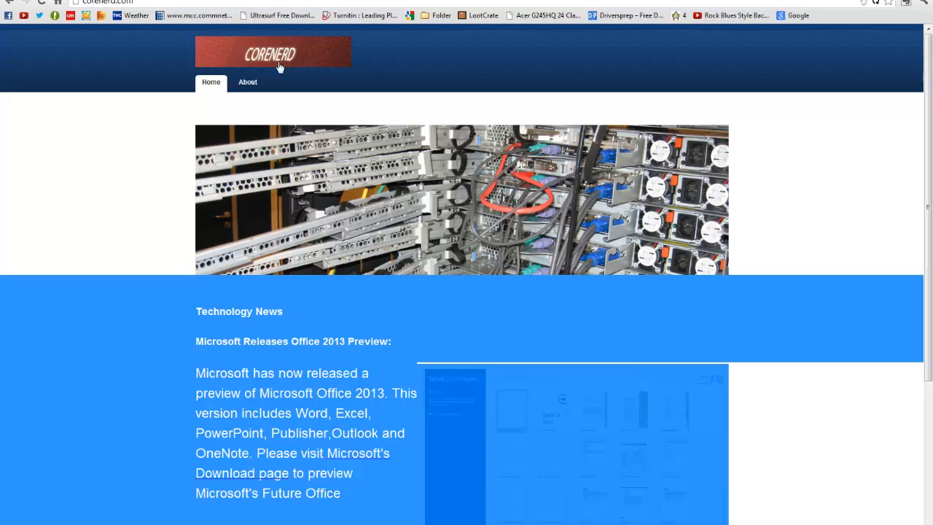
Drop the CORENERD logo image onto the Personal Work page
drag(279, 66, 281, 106)
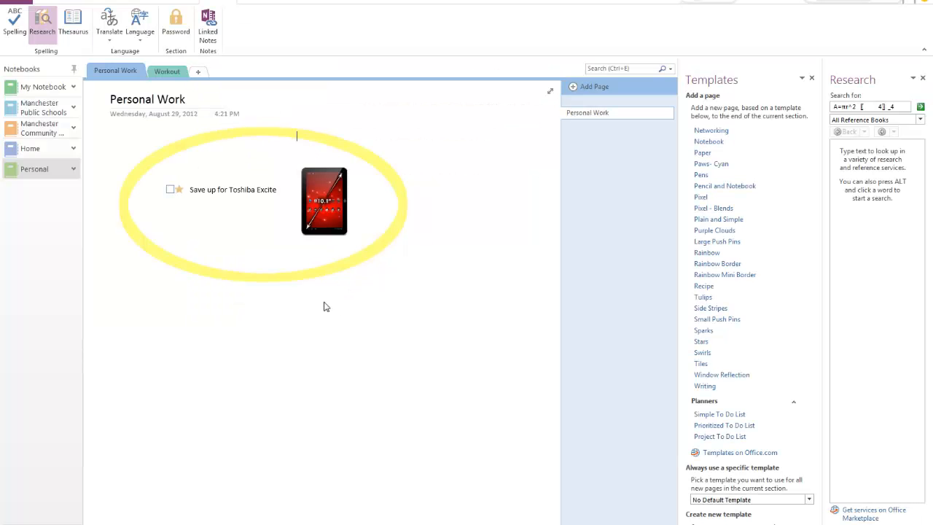
drag(326, 307, 327, 304)
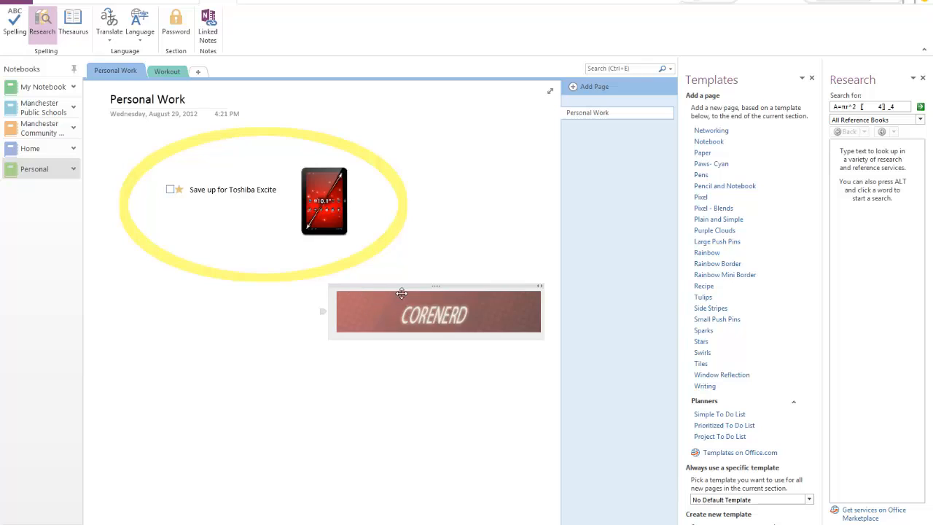
drag(384, 293, 238, 306)
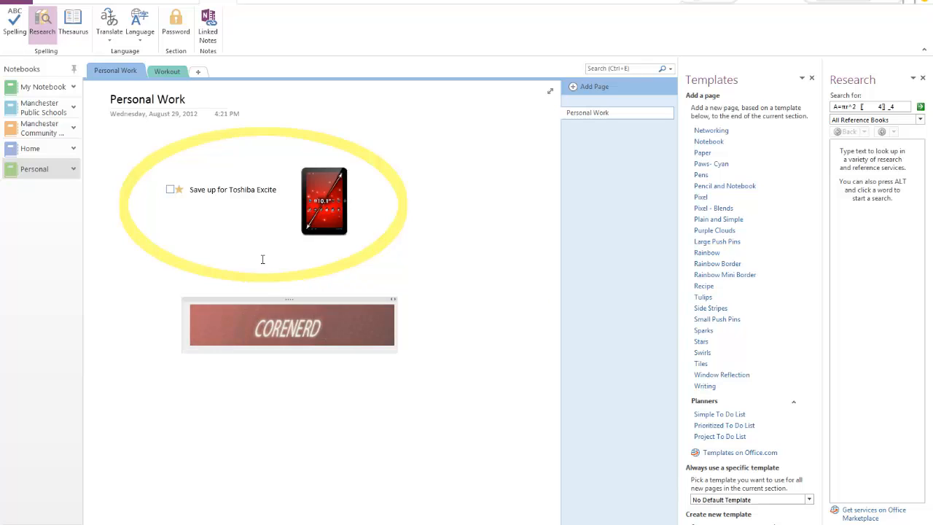
Delete the yellow ellipse and the 'Save up for Toshiba Excite' to-do line
click(374, 252)
key(Delete)
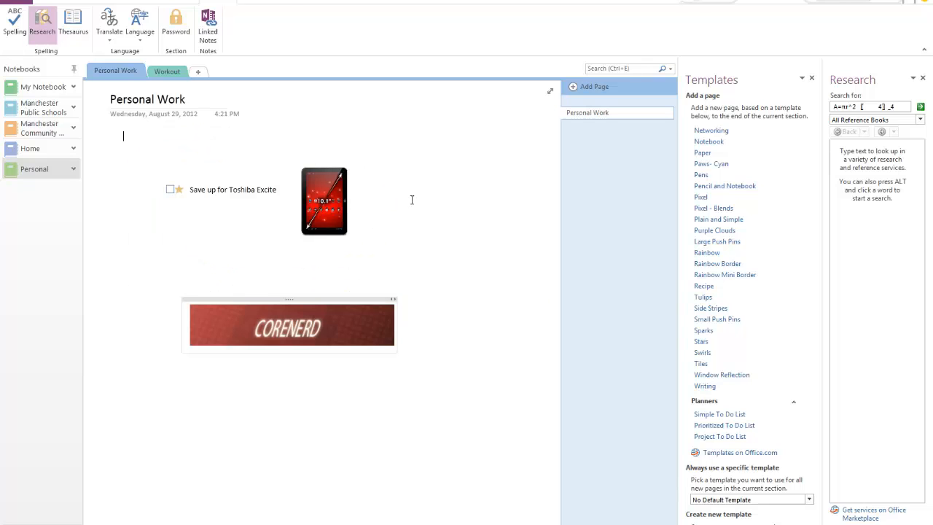
drag(281, 191, 175, 210)
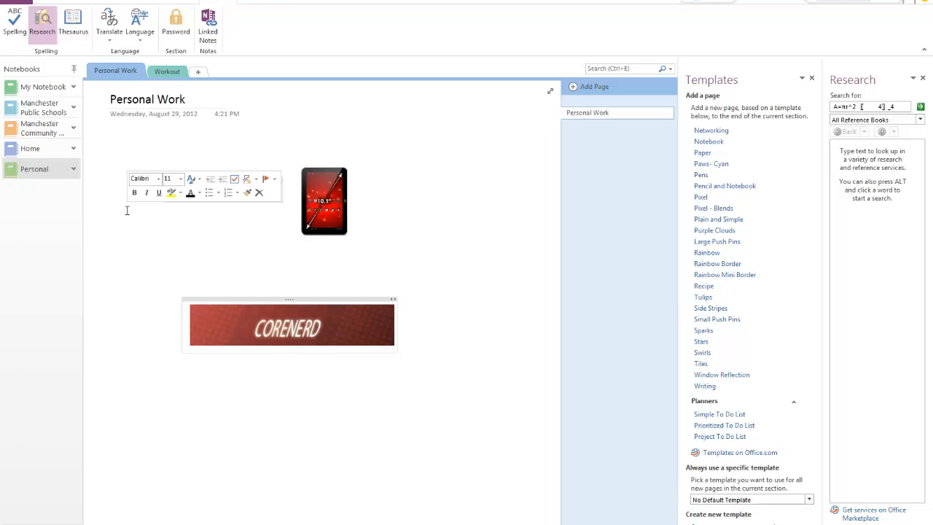
key(Delete)
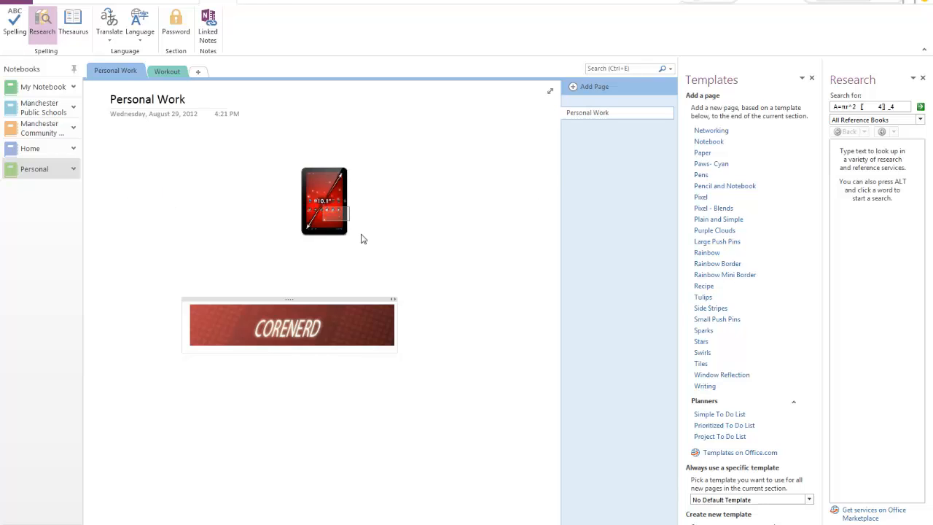
Place the CORENERD banner at the top with the tablet image below it
drag(295, 298, 211, 162)
click(330, 188)
drag(328, 169, 192, 274)
click(245, 224)
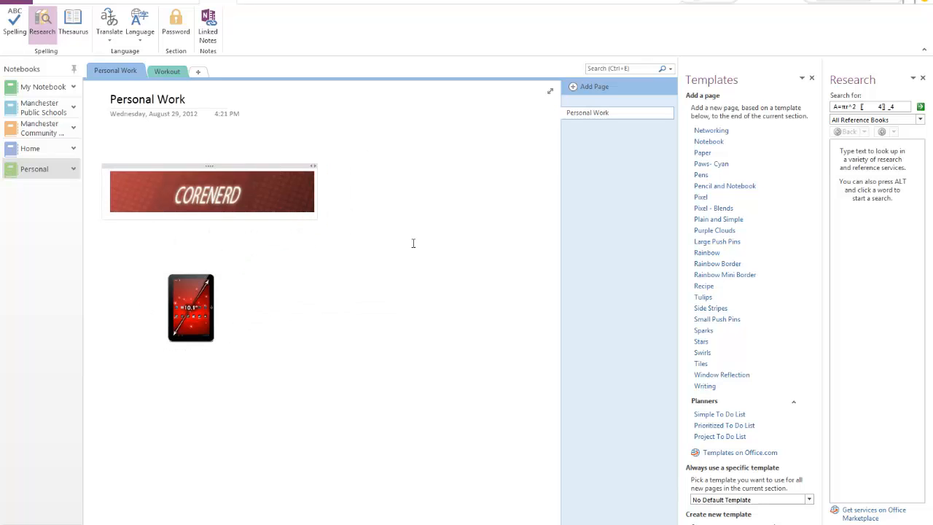
Set and confirm a password for the Personal Work section
click(178, 31)
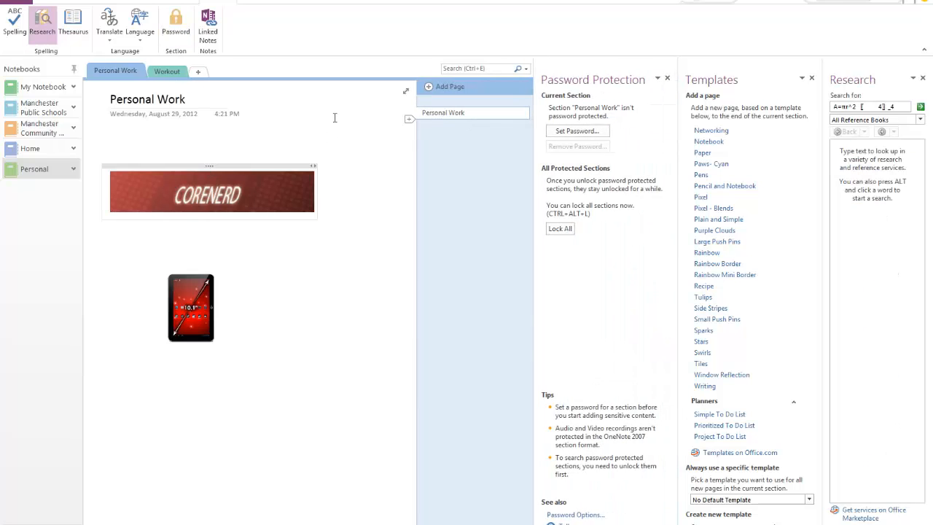
click(811, 78)
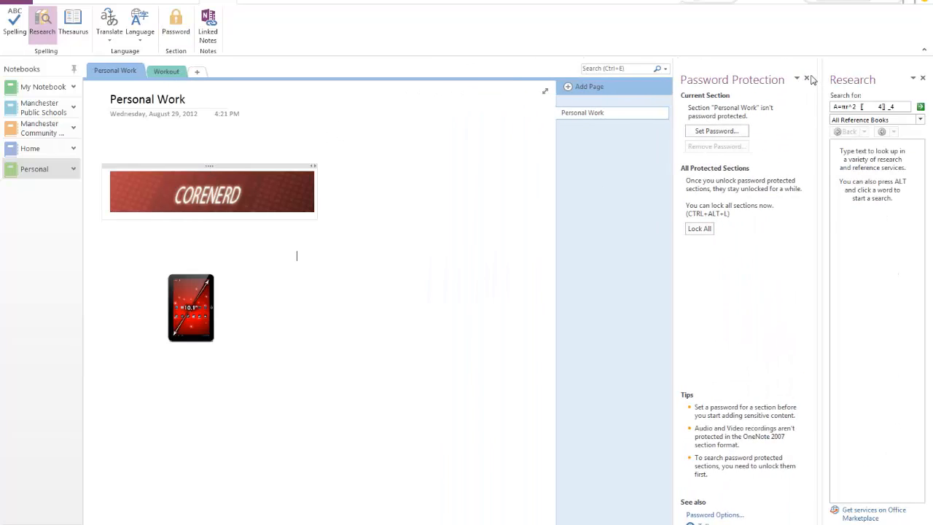
click(808, 78)
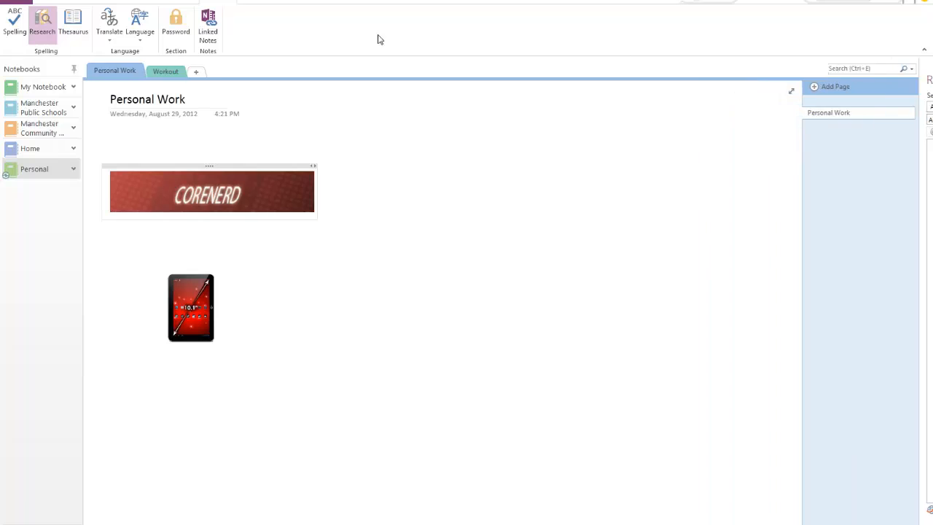
click(175, 25)
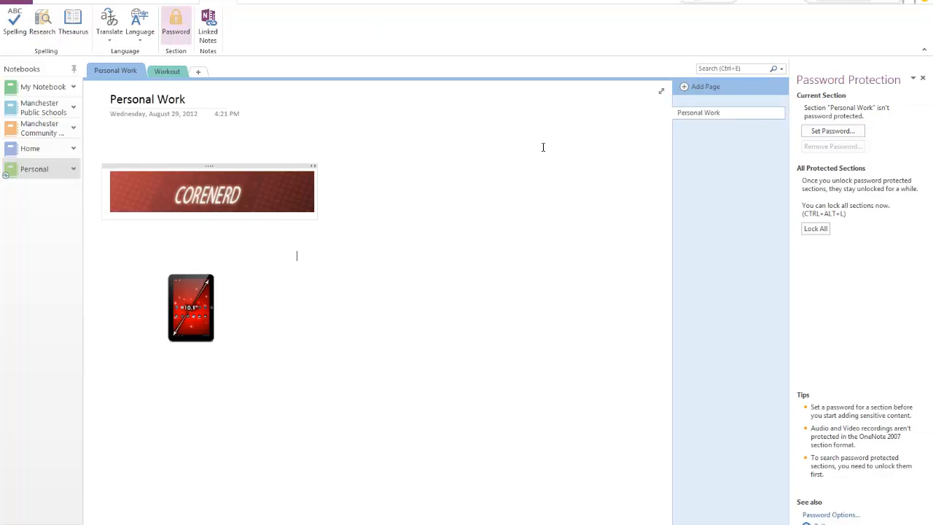
click(831, 132)
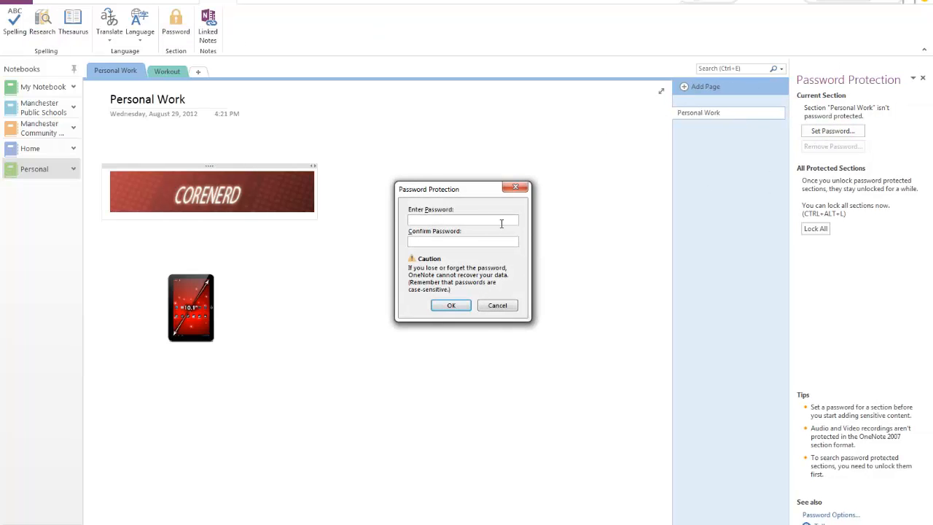
text(*********)
key(Tab)
text(***)
key(Return)
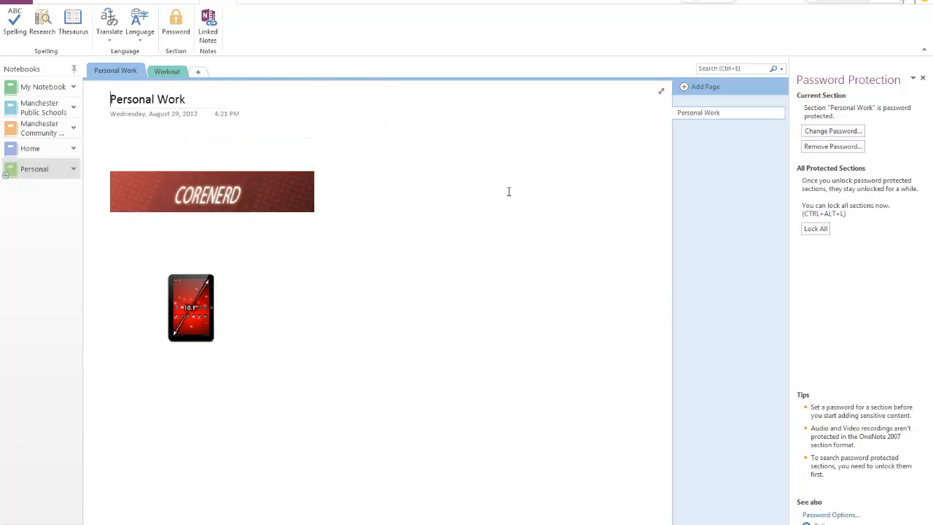
Lock protected sections with Ctrl+Alt+L, then unlock Personal Work by entering its password
click(379, 269)
key(ctrl+alt+l)
click(238, 165)
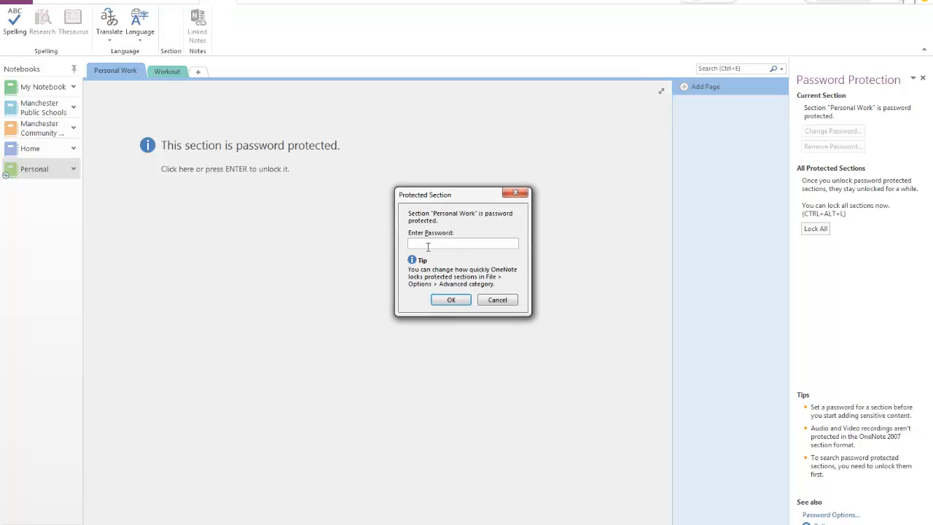
click(497, 300)
click(235, 192)
text(••••)
click(442, 299)
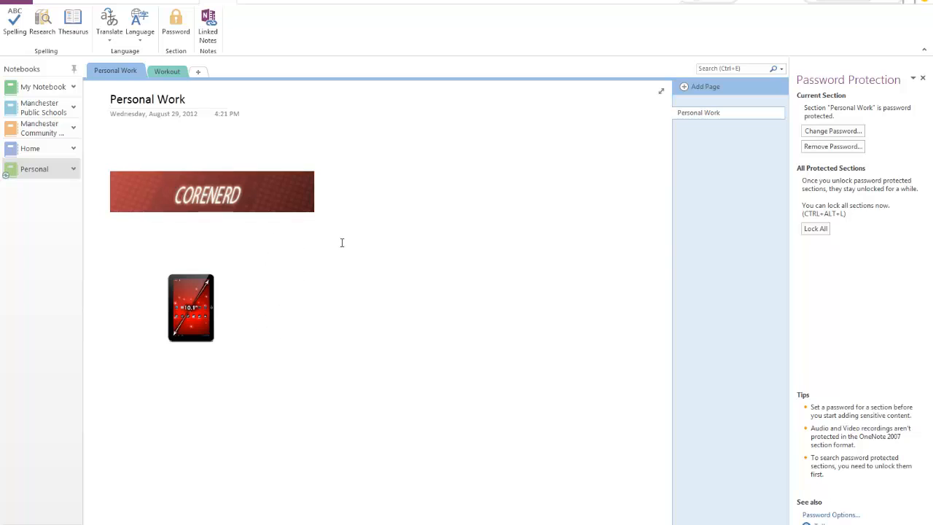
Add a new page titled 'Passwords' and start a note below the date
click(736, 190)
text(P)
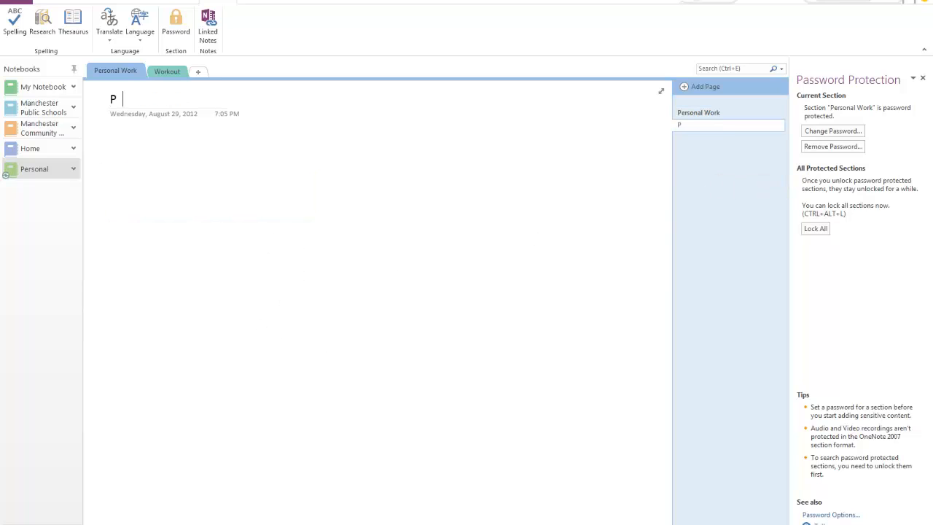
text(asswords)
right_click(523, 175)
click(168, 26)
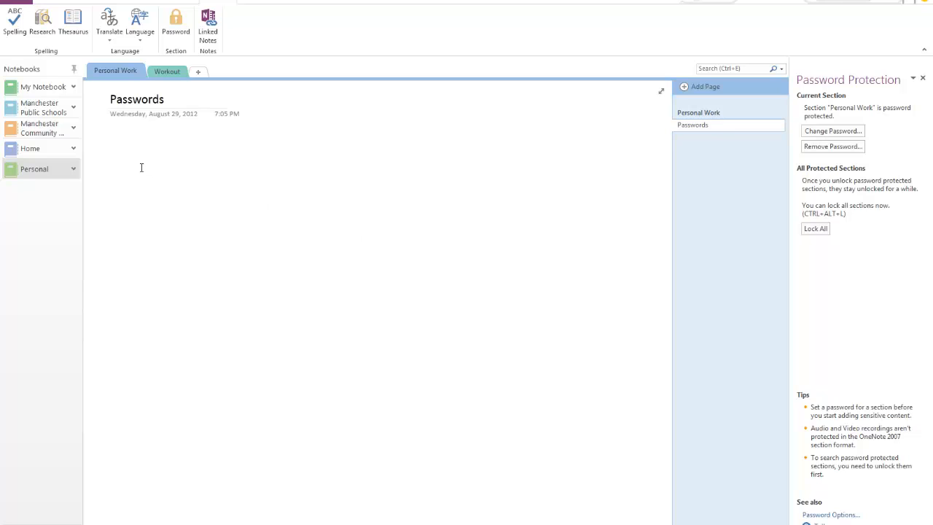
click(112, 165)
Add a note recording the bank password, marked with the Password tag
click(92, 3)
click(51, 4)
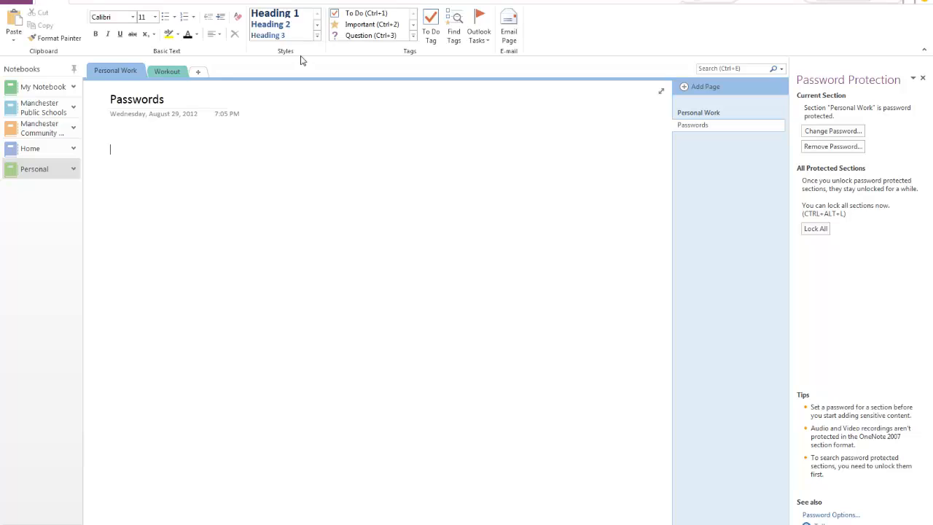
click(414, 42)
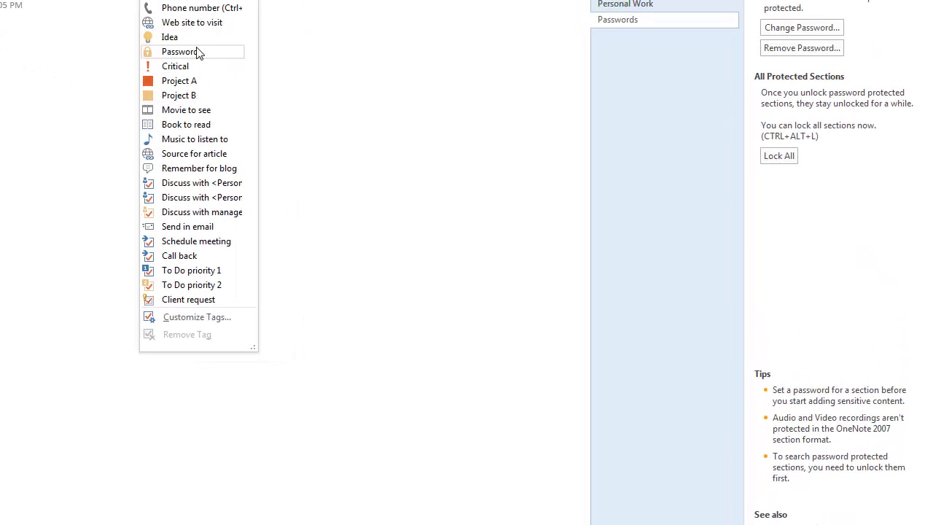
click(175, 52)
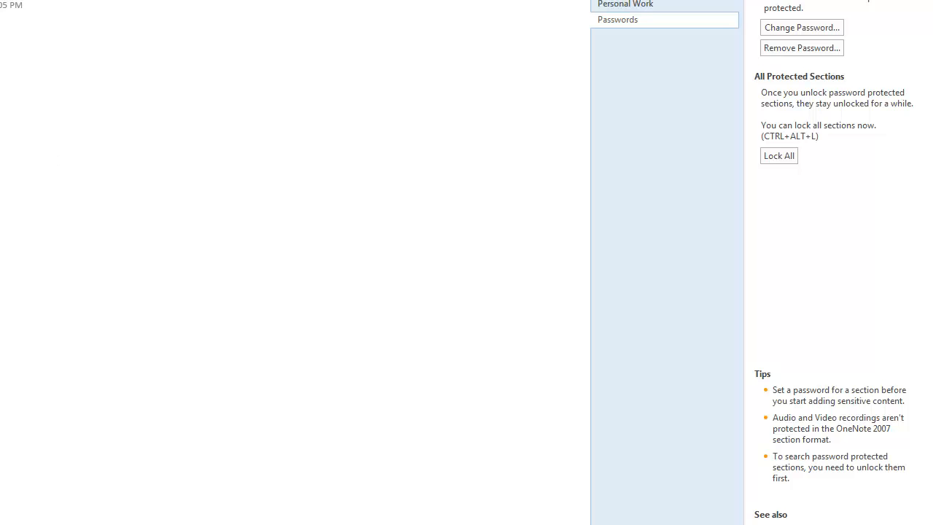
text(...)
key(Return)
key(Return)
key(Return)
click(241, 55)
Open Personal Work's password protection options and review the Passwords page's context menu
right_click(0, 0)
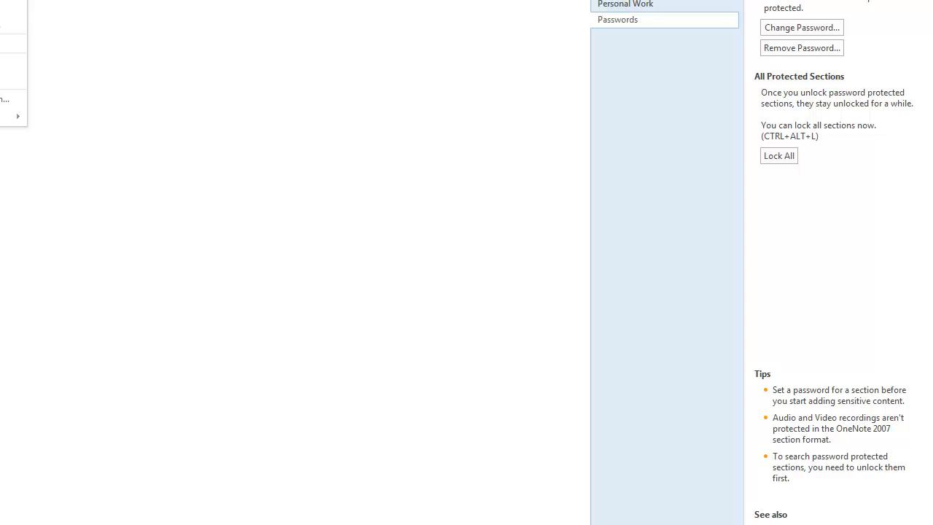
click(4, 99)
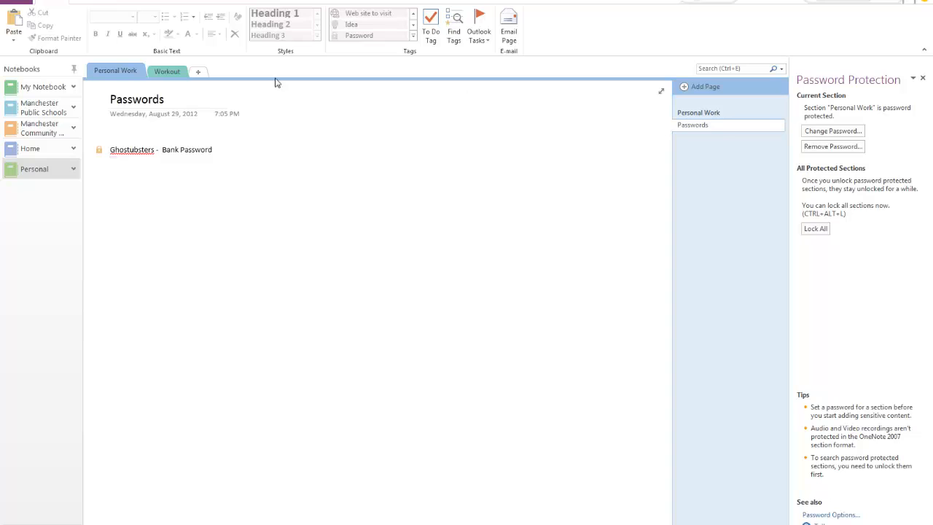
right_click(709, 127)
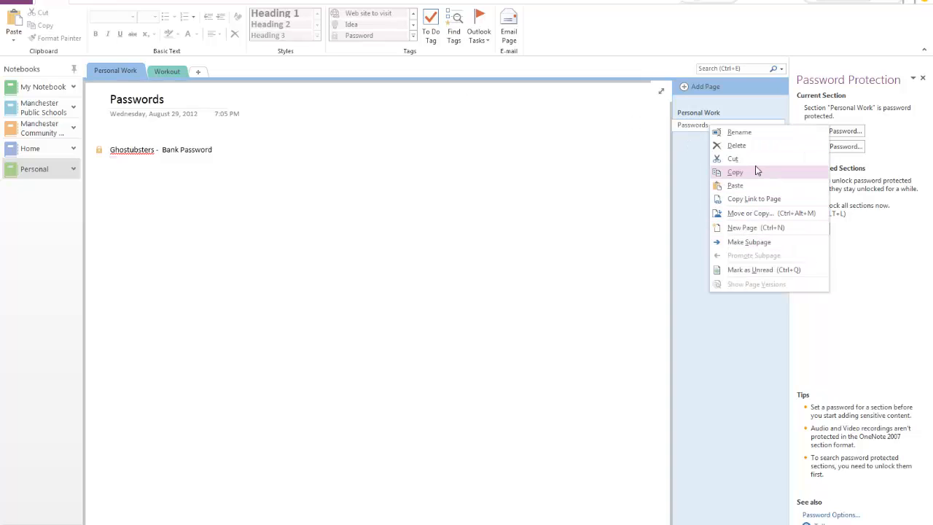
click(701, 264)
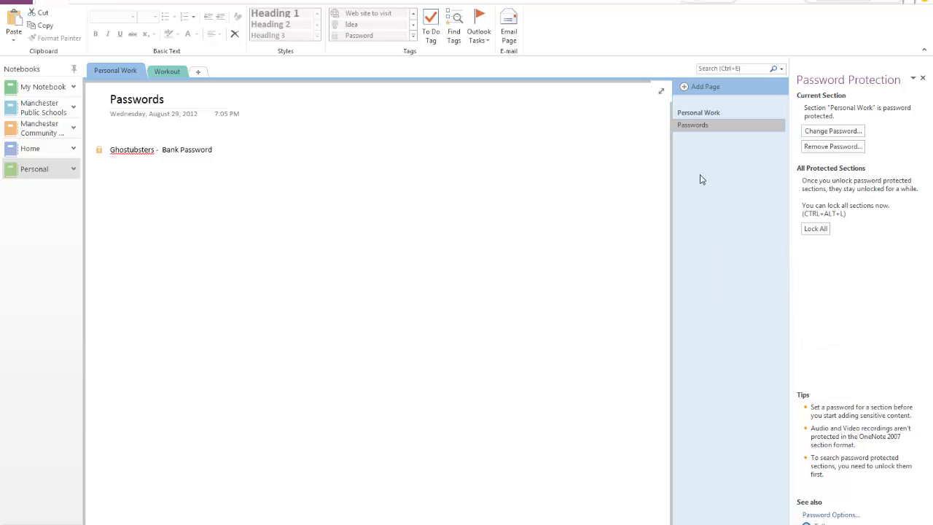
right_click(712, 125)
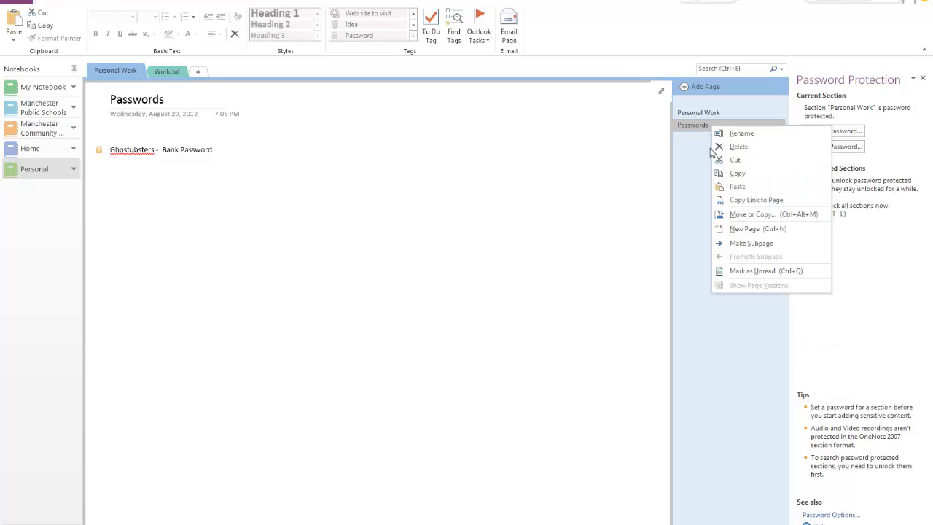
click(684, 219)
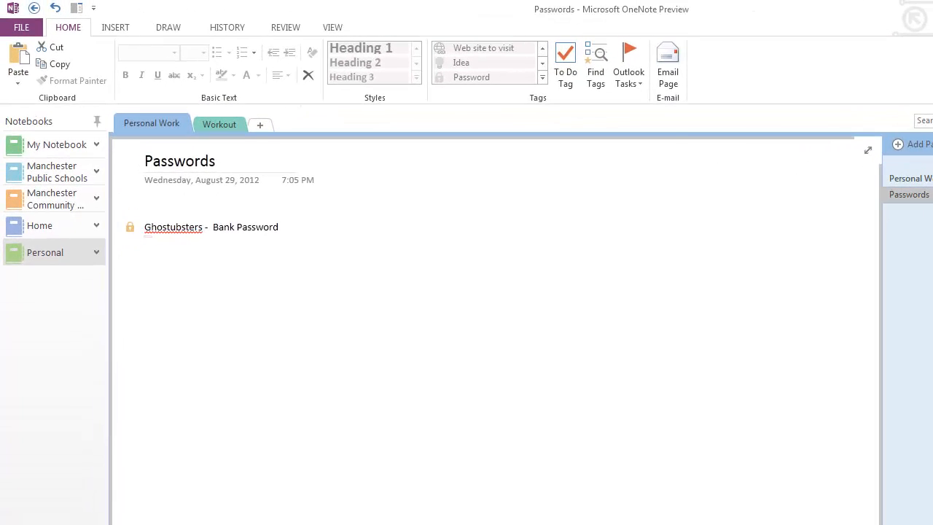
Close the Password Protection pane and move through the ribbon tabs to View
click(932, 93)
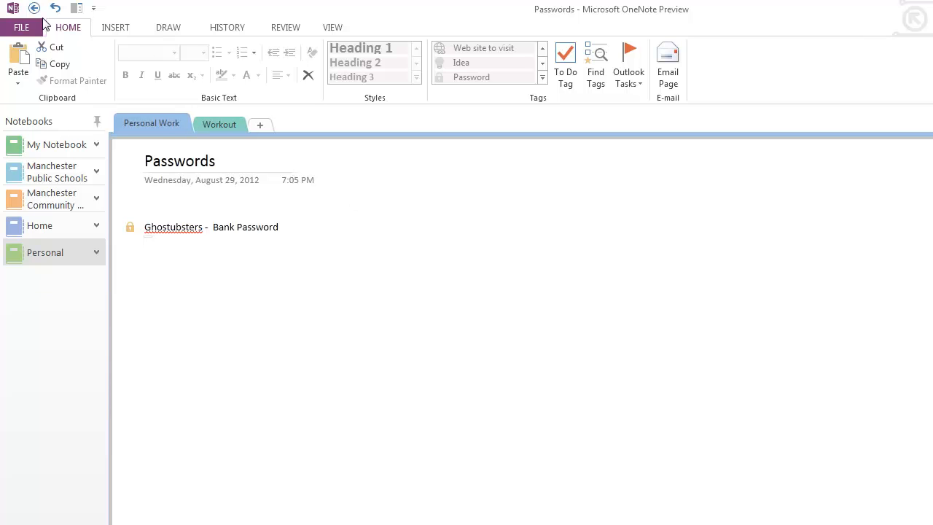
click(117, 29)
click(168, 27)
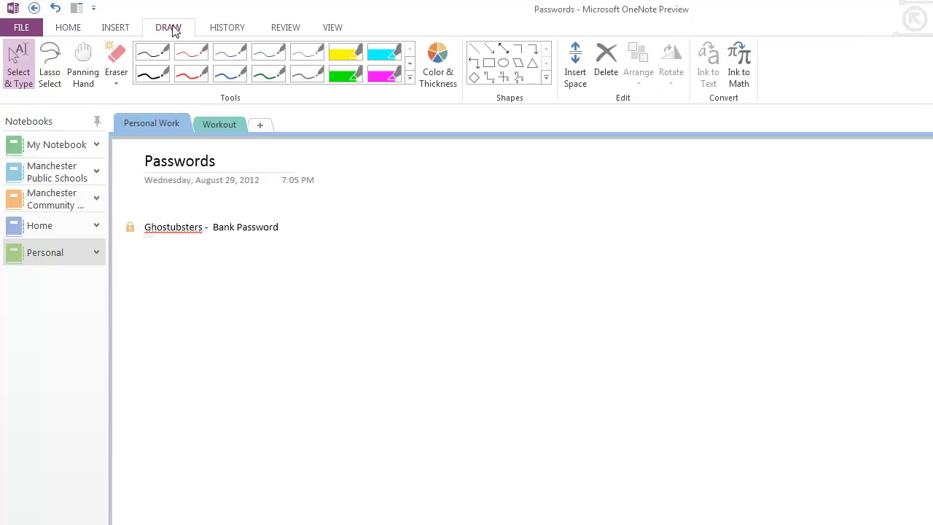
click(224, 29)
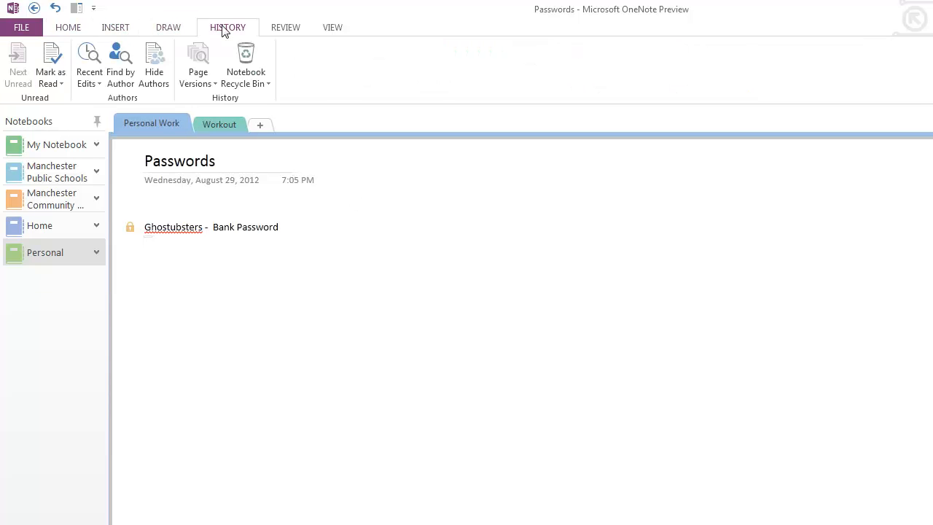
click(302, 33)
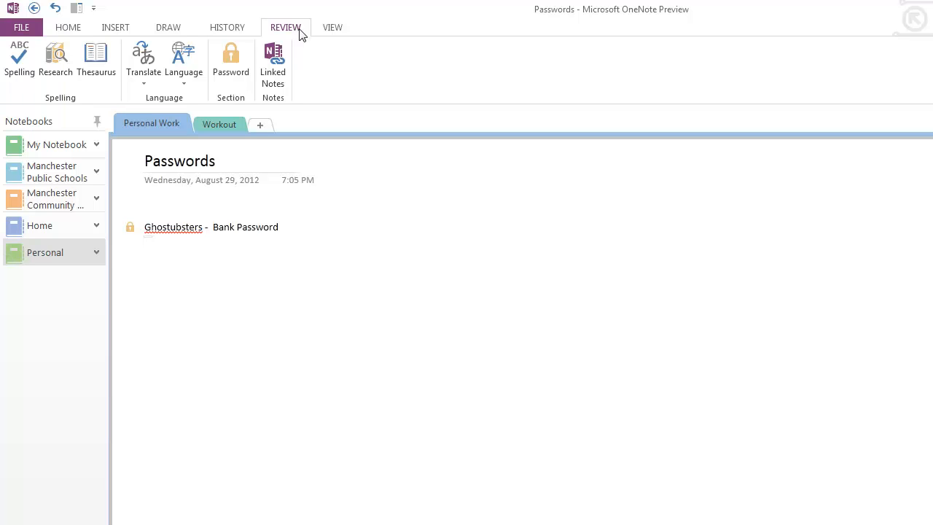
click(332, 32)
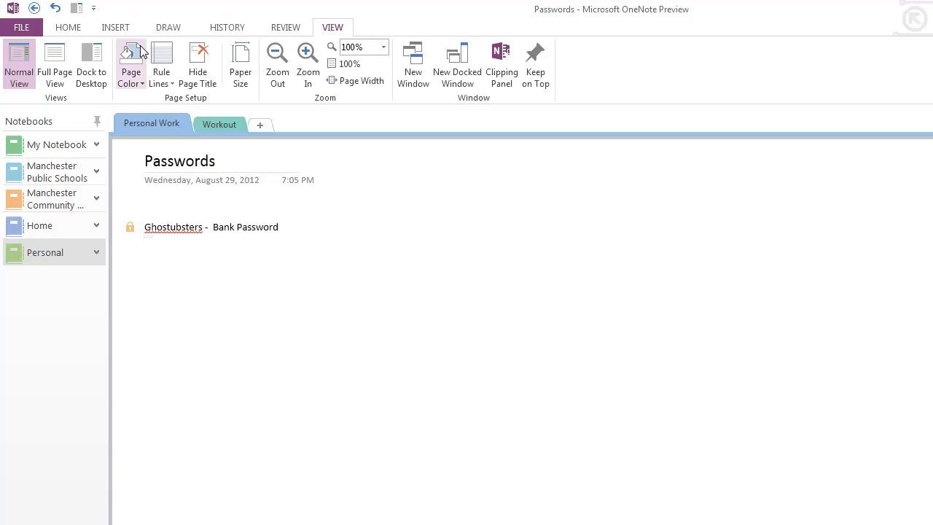
Try peach and pink page colours, then settle on a light yellow background
click(110, 44)
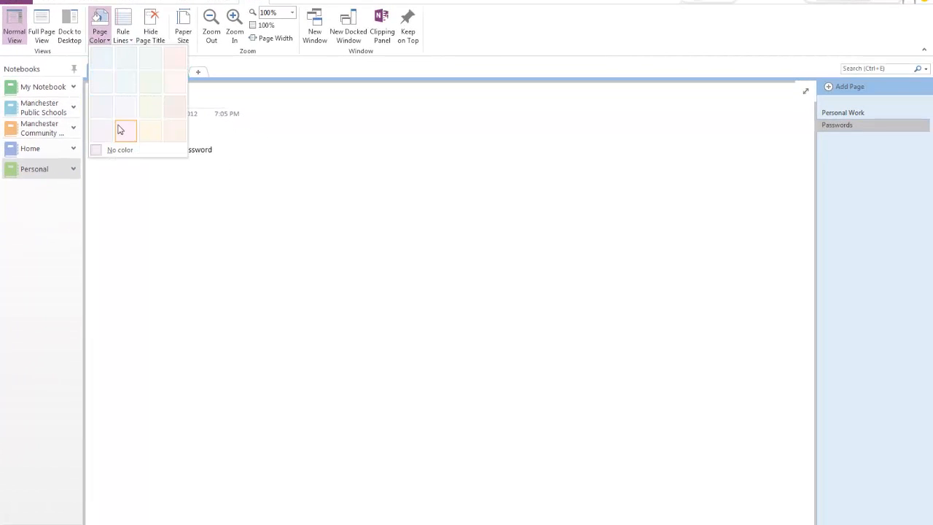
click(180, 135)
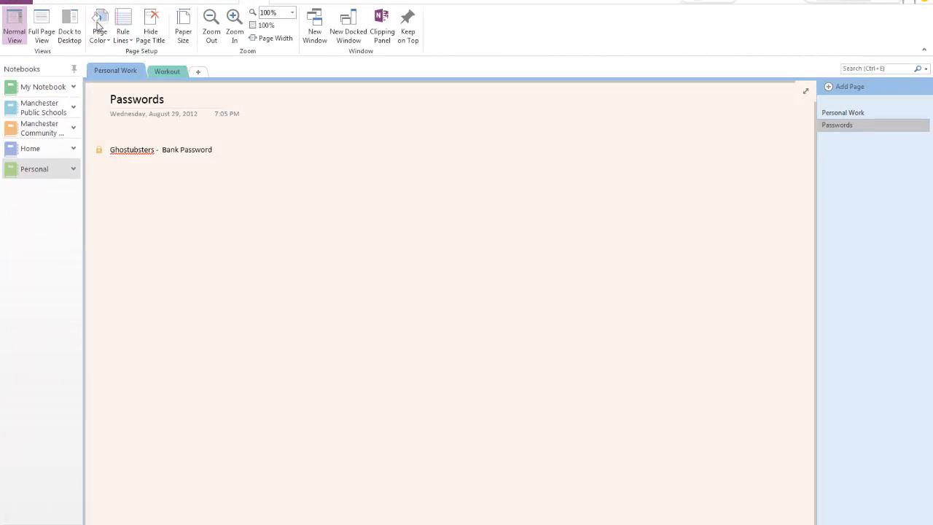
click(105, 42)
click(174, 60)
click(104, 40)
click(159, 128)
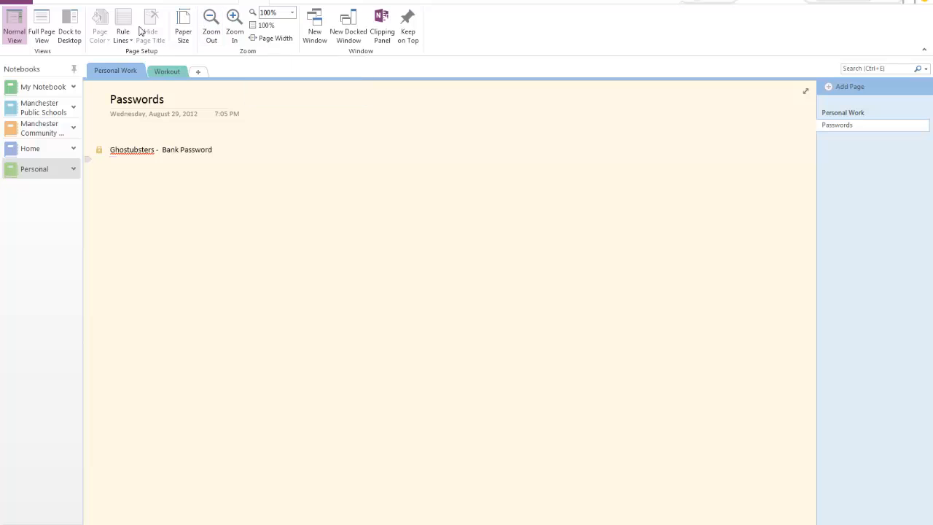
Cycle through the Draw, Insert, Review and View ribbons, returning to Home
click(130, 4)
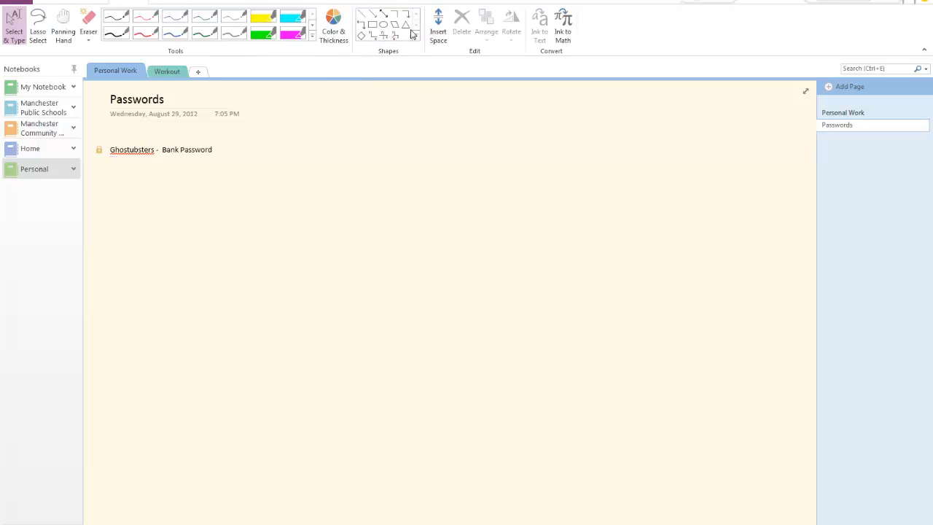
click(56, 2)
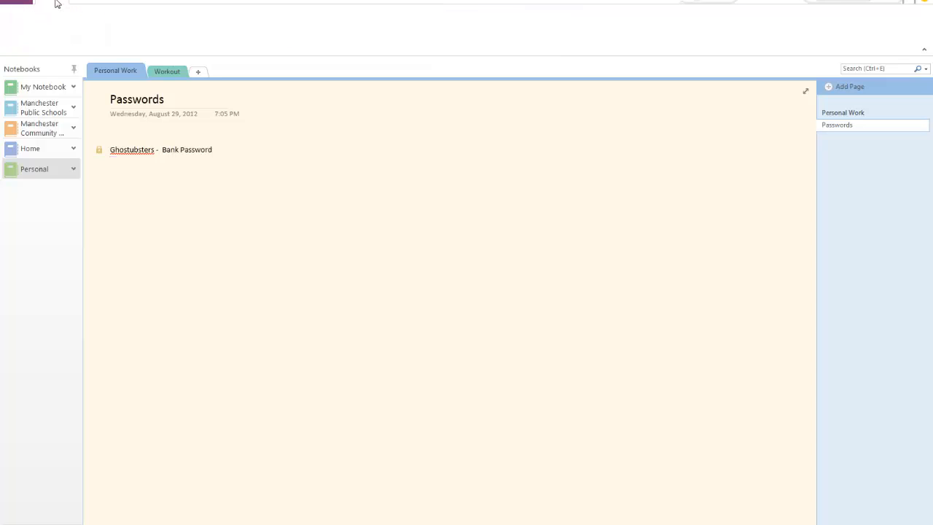
click(98, 3)
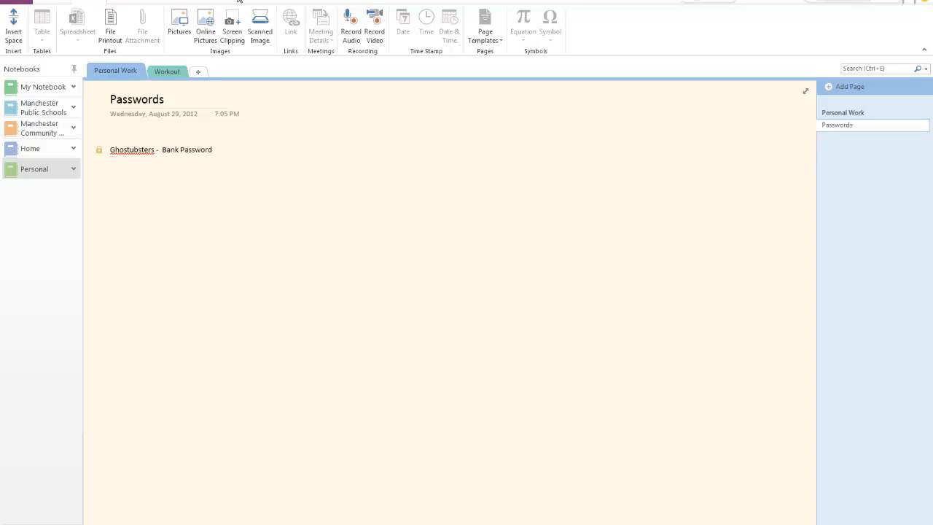
click(233, 2)
click(260, 2)
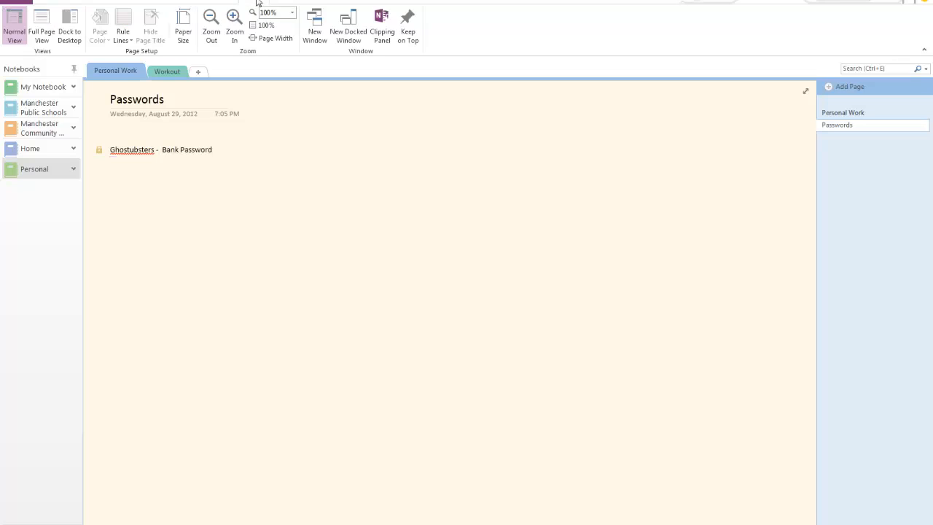
click(113, 2)
click(53, 3)
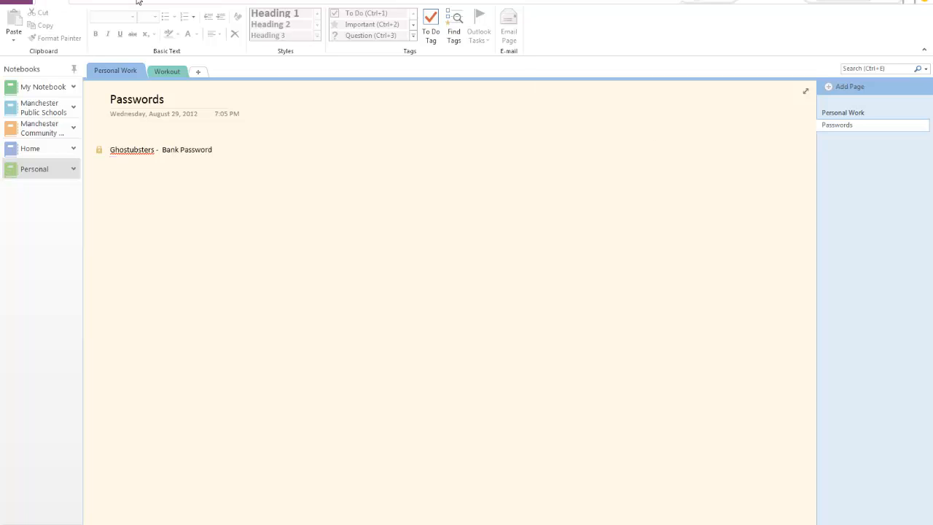
Open the File backstage to the Notebook Information view listing all five notebooks
click(16, 1)
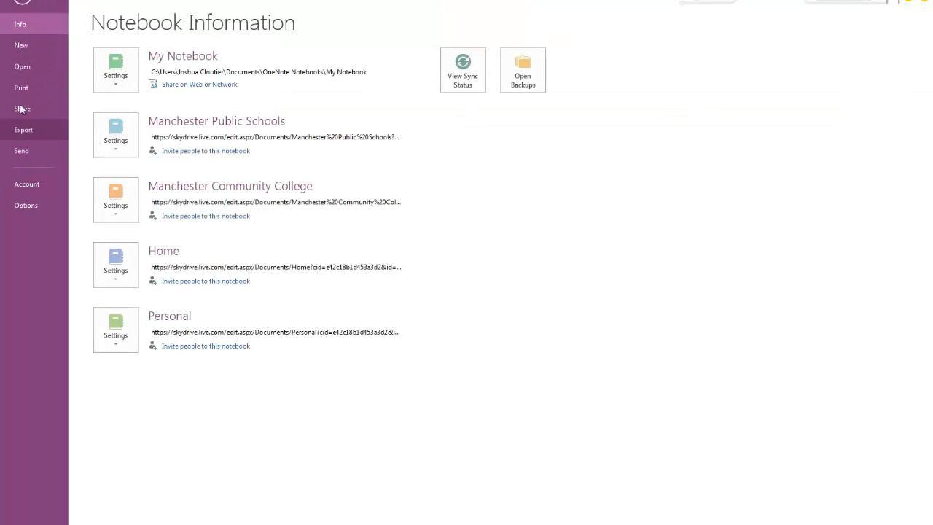
Browse the New, Print, Account, Export and Share views, then return to the Passwords page
click(43, 44)
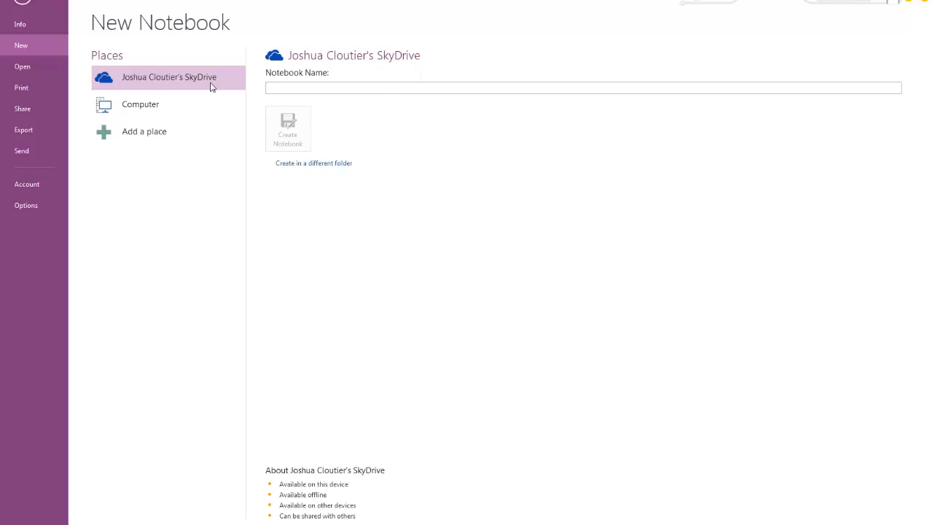
click(16, 89)
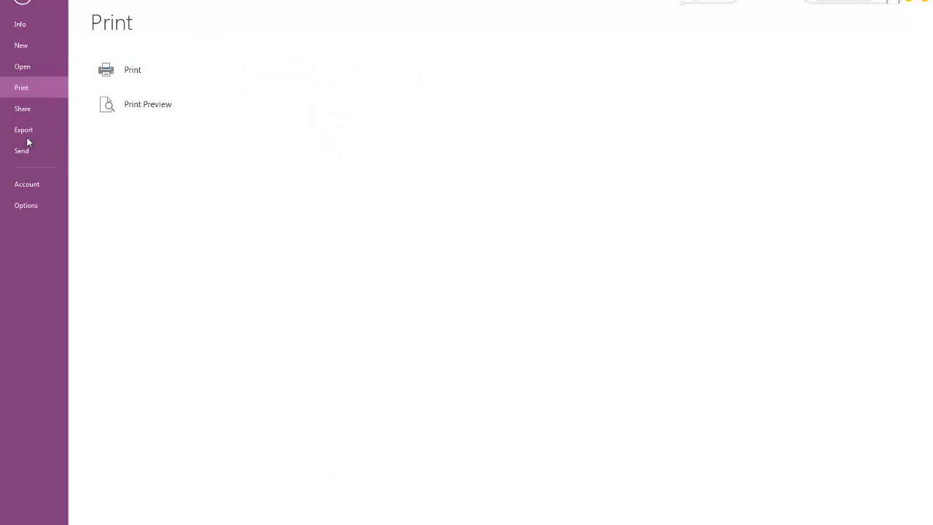
click(29, 184)
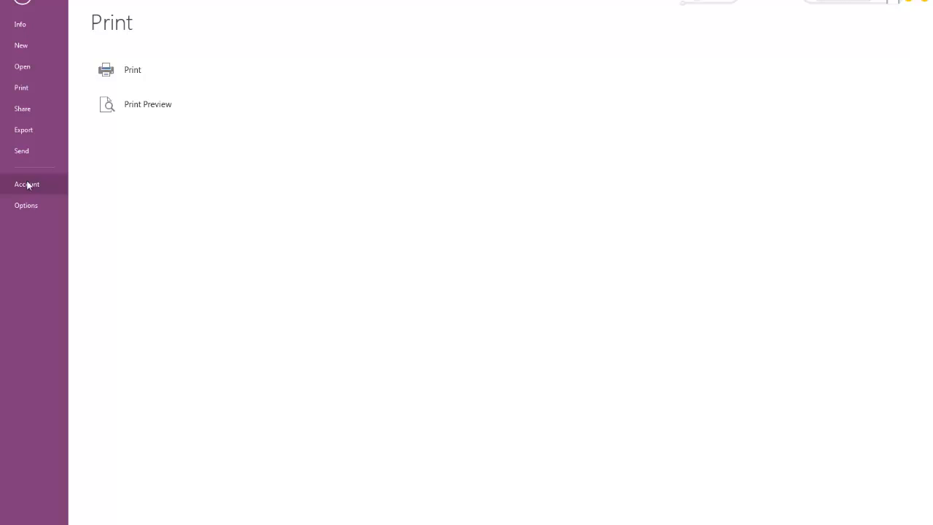
click(28, 127)
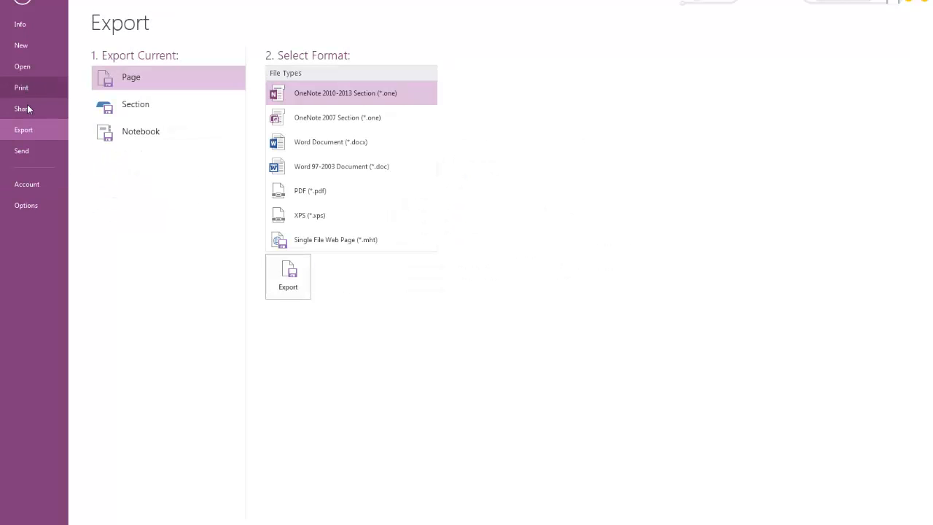
click(17, 109)
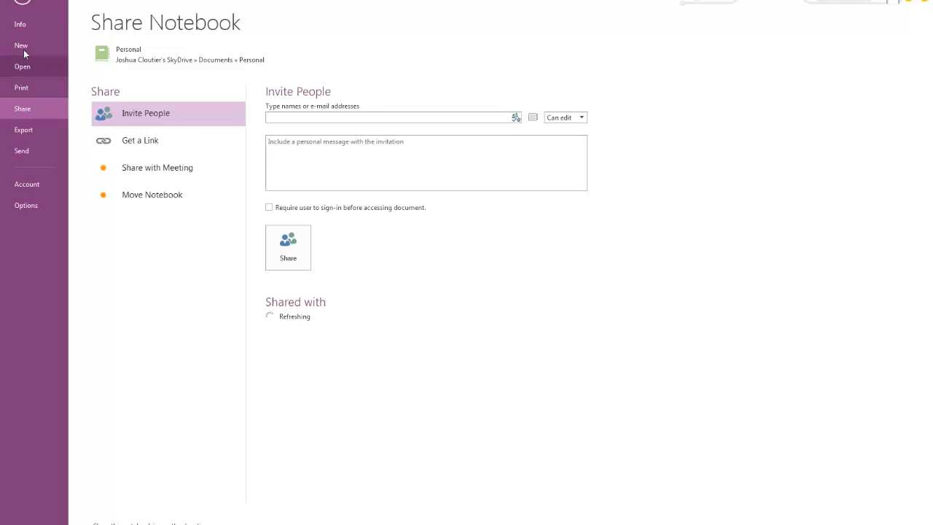
click(24, 24)
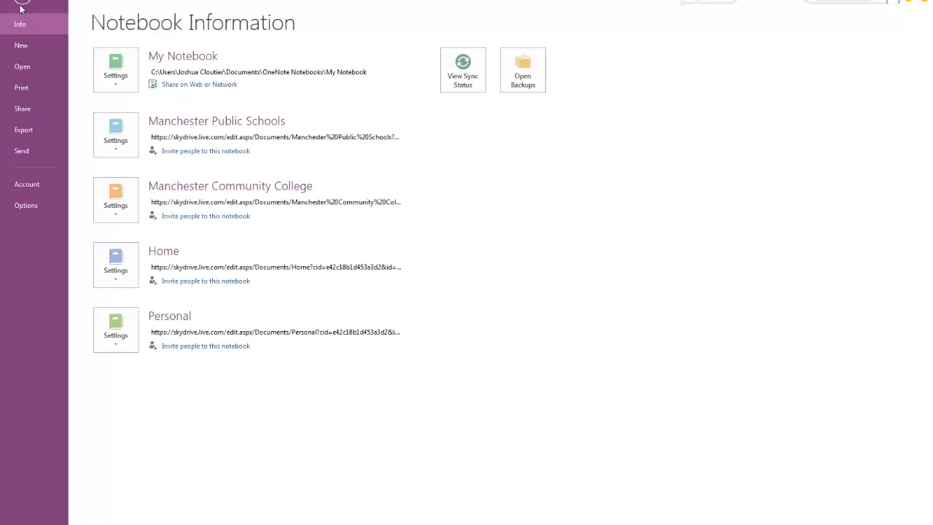
click(21, 6)
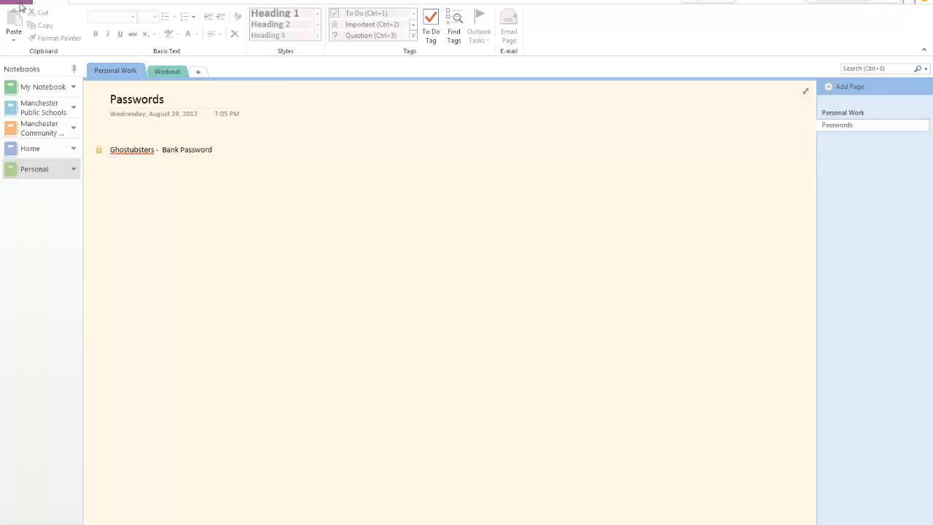